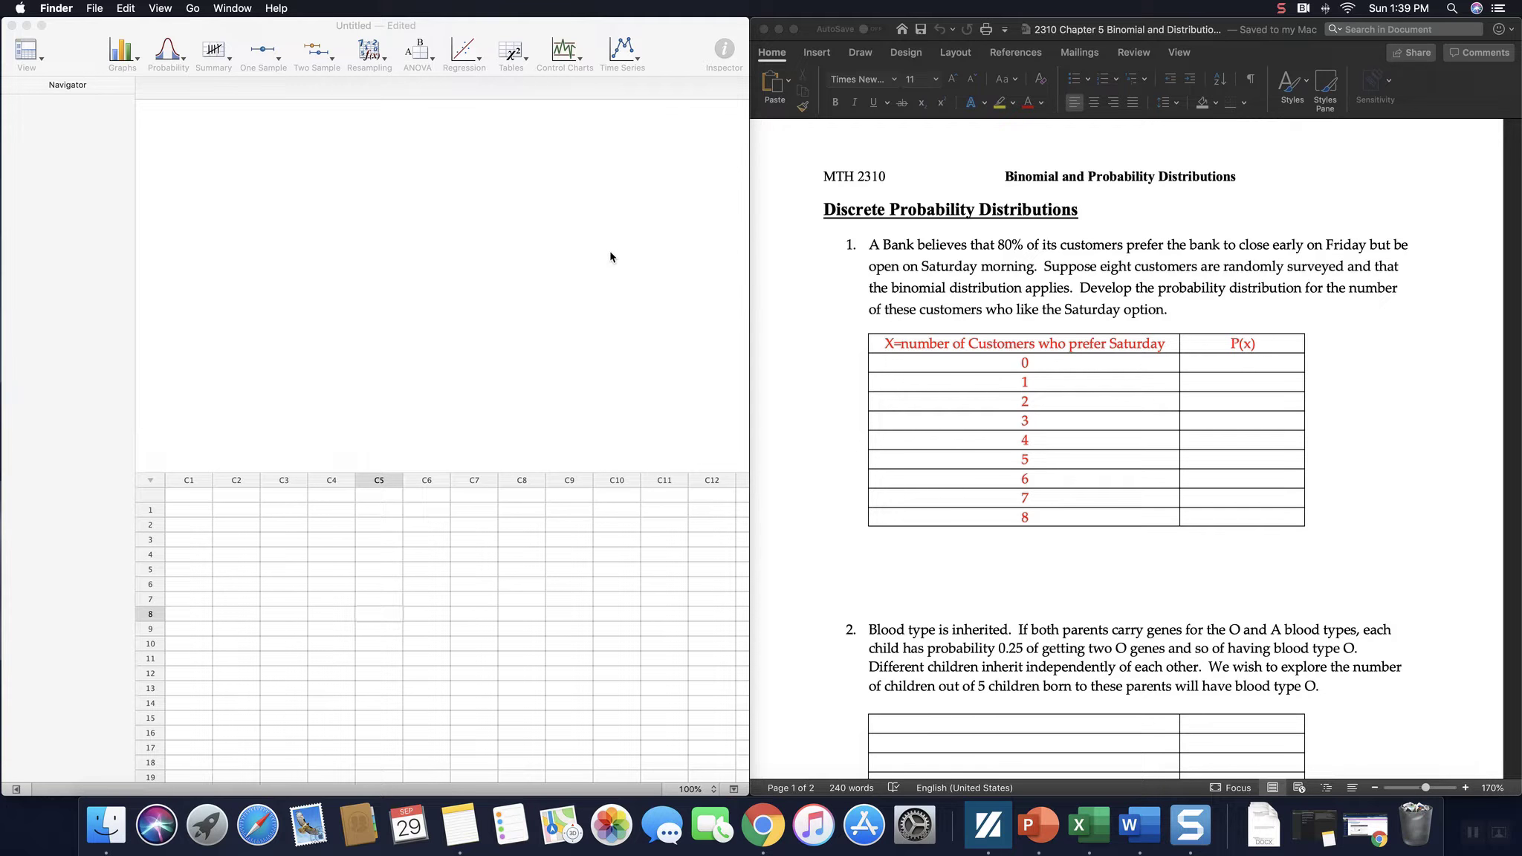
pyautogui.click(610, 257)
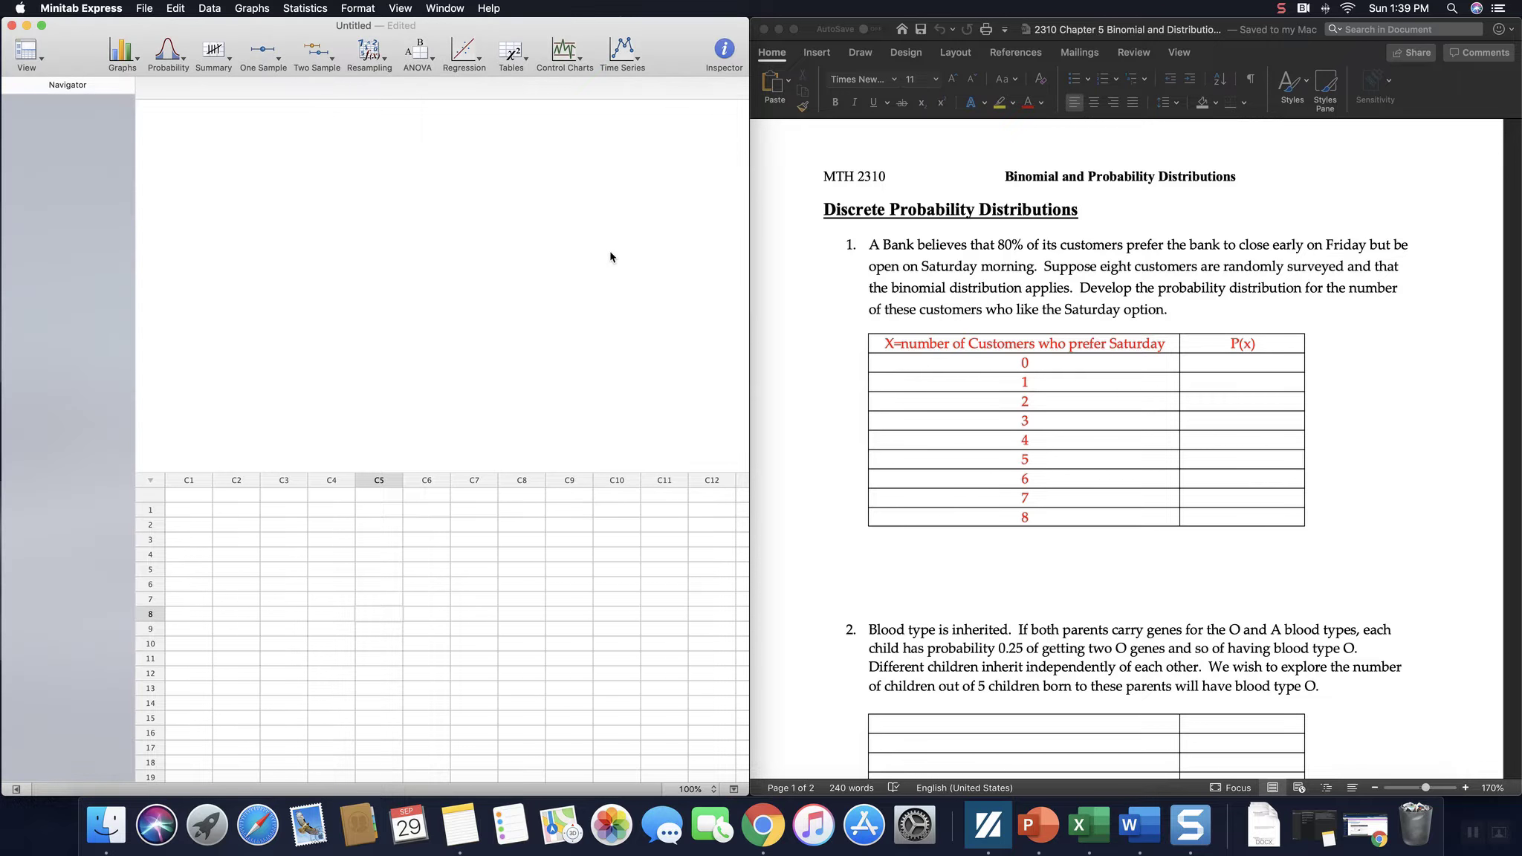
pyautogui.click(919, 309)
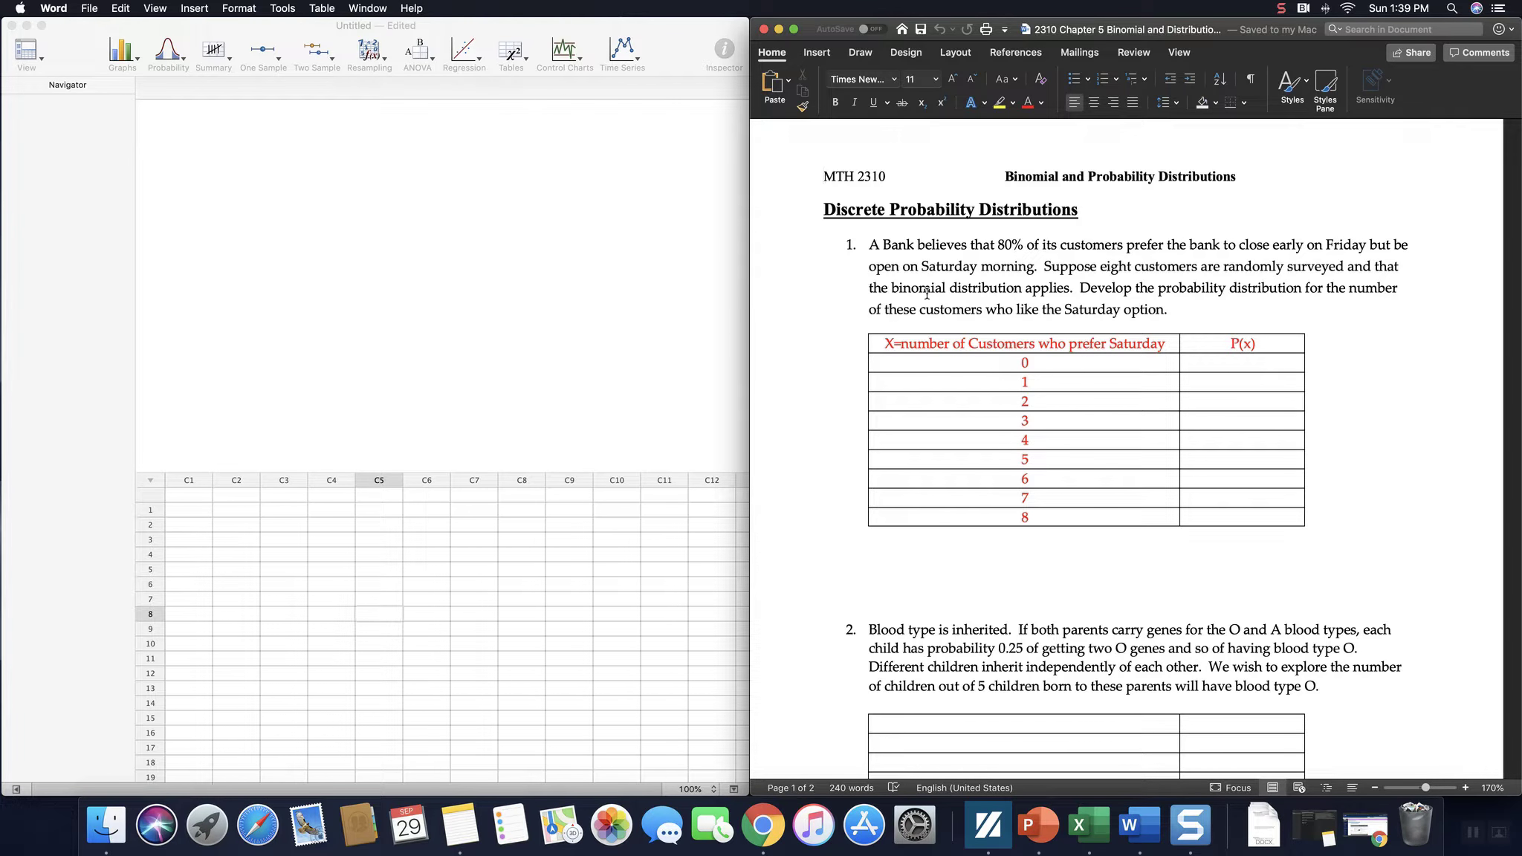
pyautogui.click(431, 227)
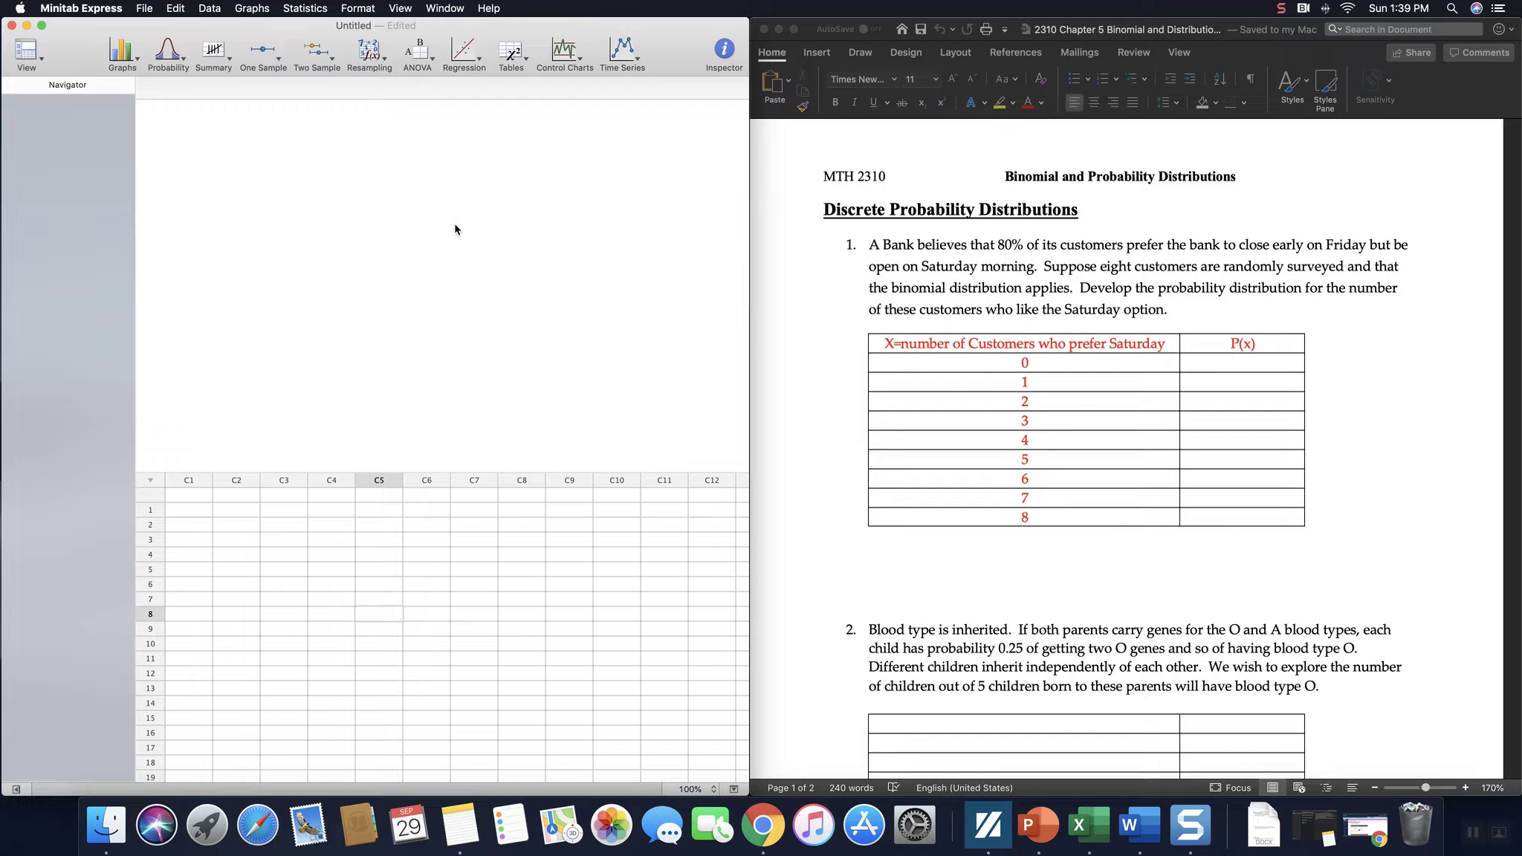
pyautogui.moveTo(750, 287)
pyautogui.mouseDown()
pyautogui.moveTo(692, 291)
pyautogui.moveTo(748, 293)
pyautogui.mouseUp()
pyautogui.click(1106, 303)
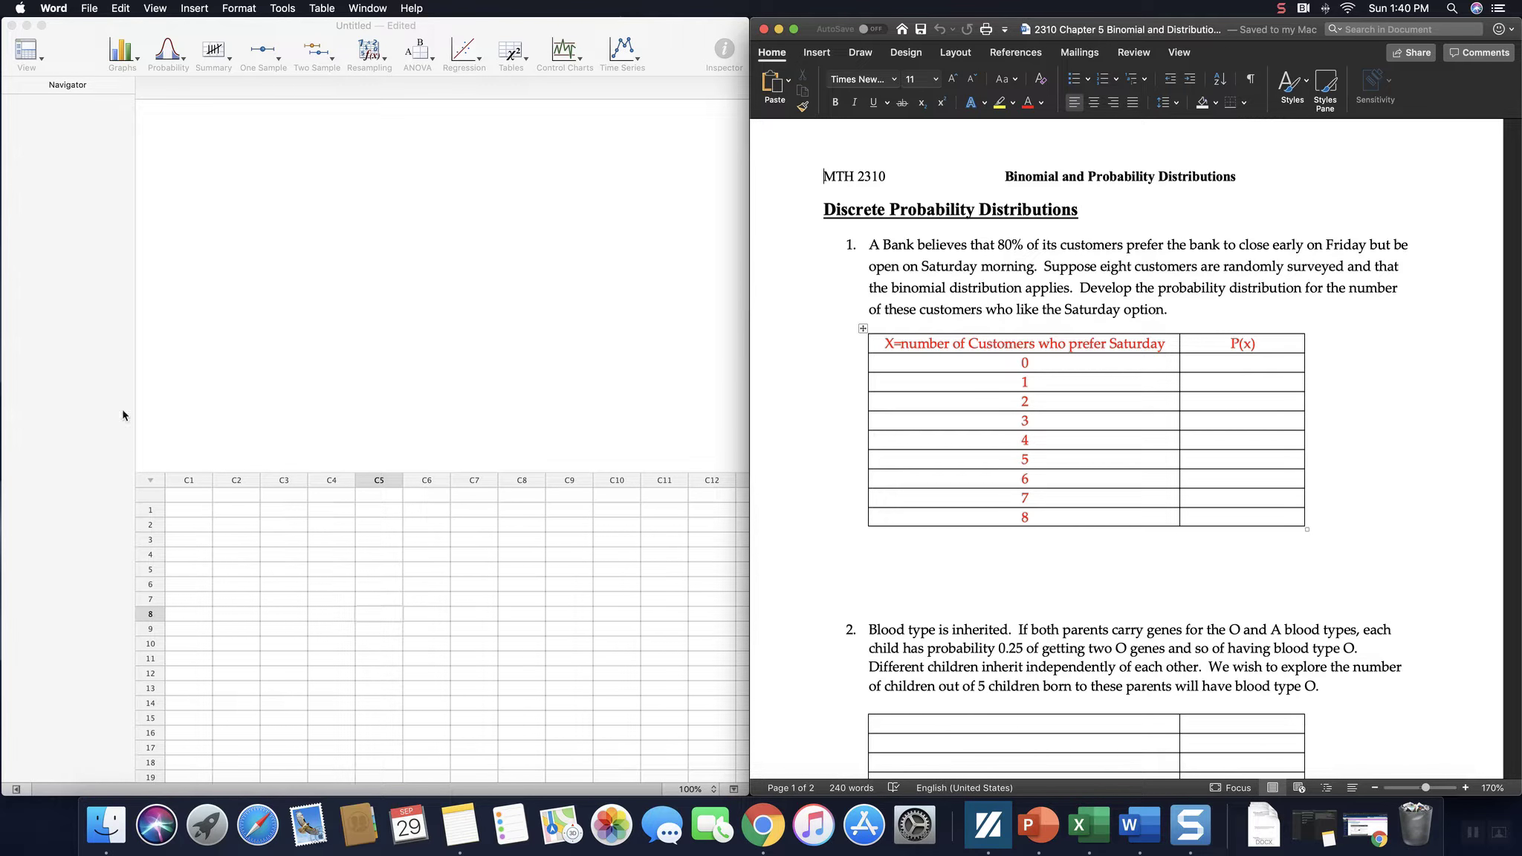
# - Name the first worksheet column, C1, "x"
pyautogui.click(239, 508)
pyautogui.click(176, 494)
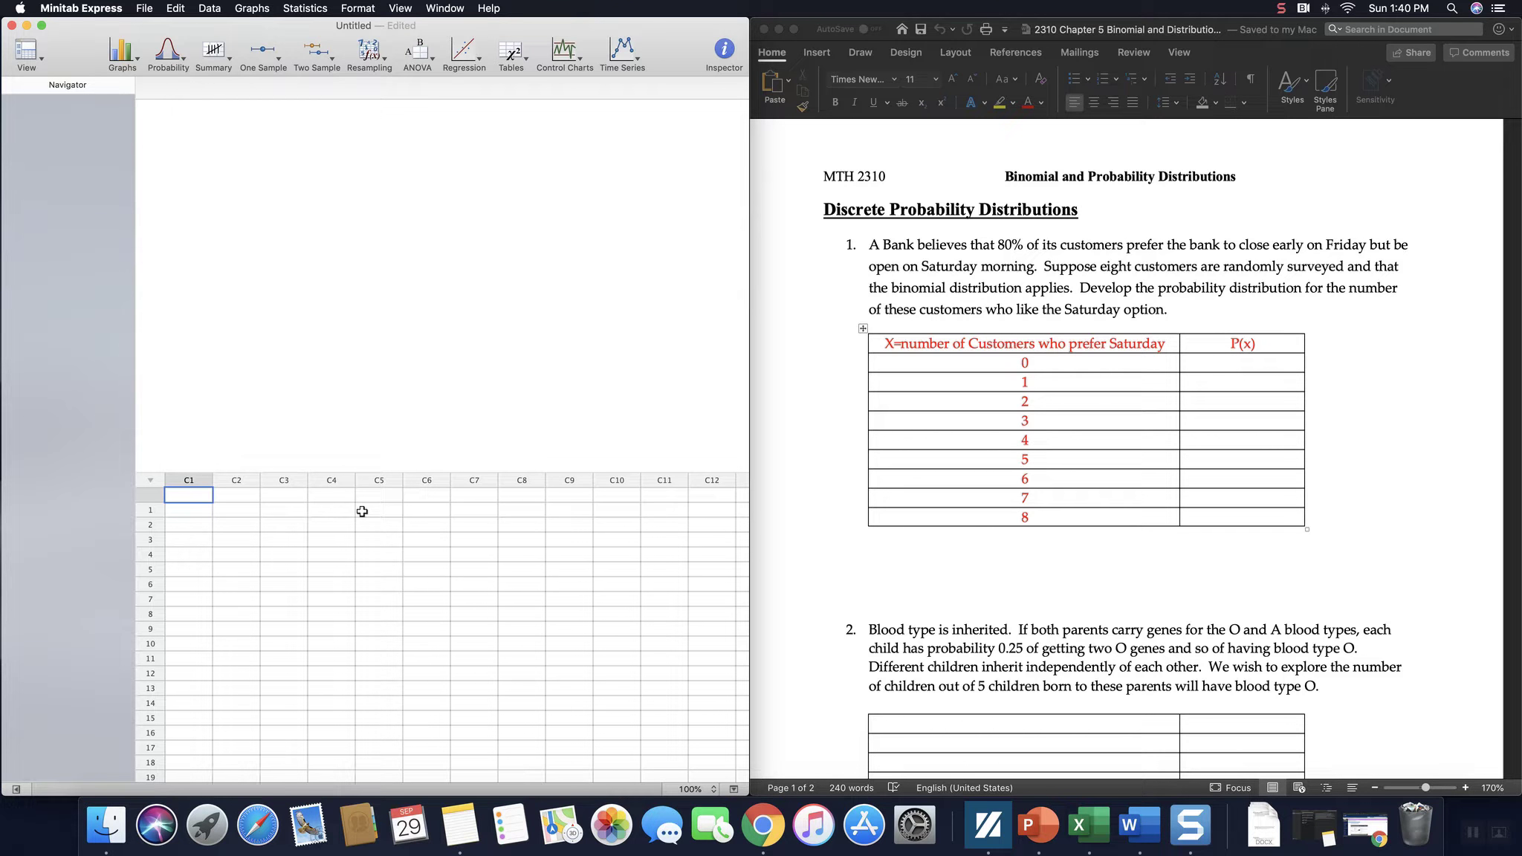
pyautogui.press('Return')
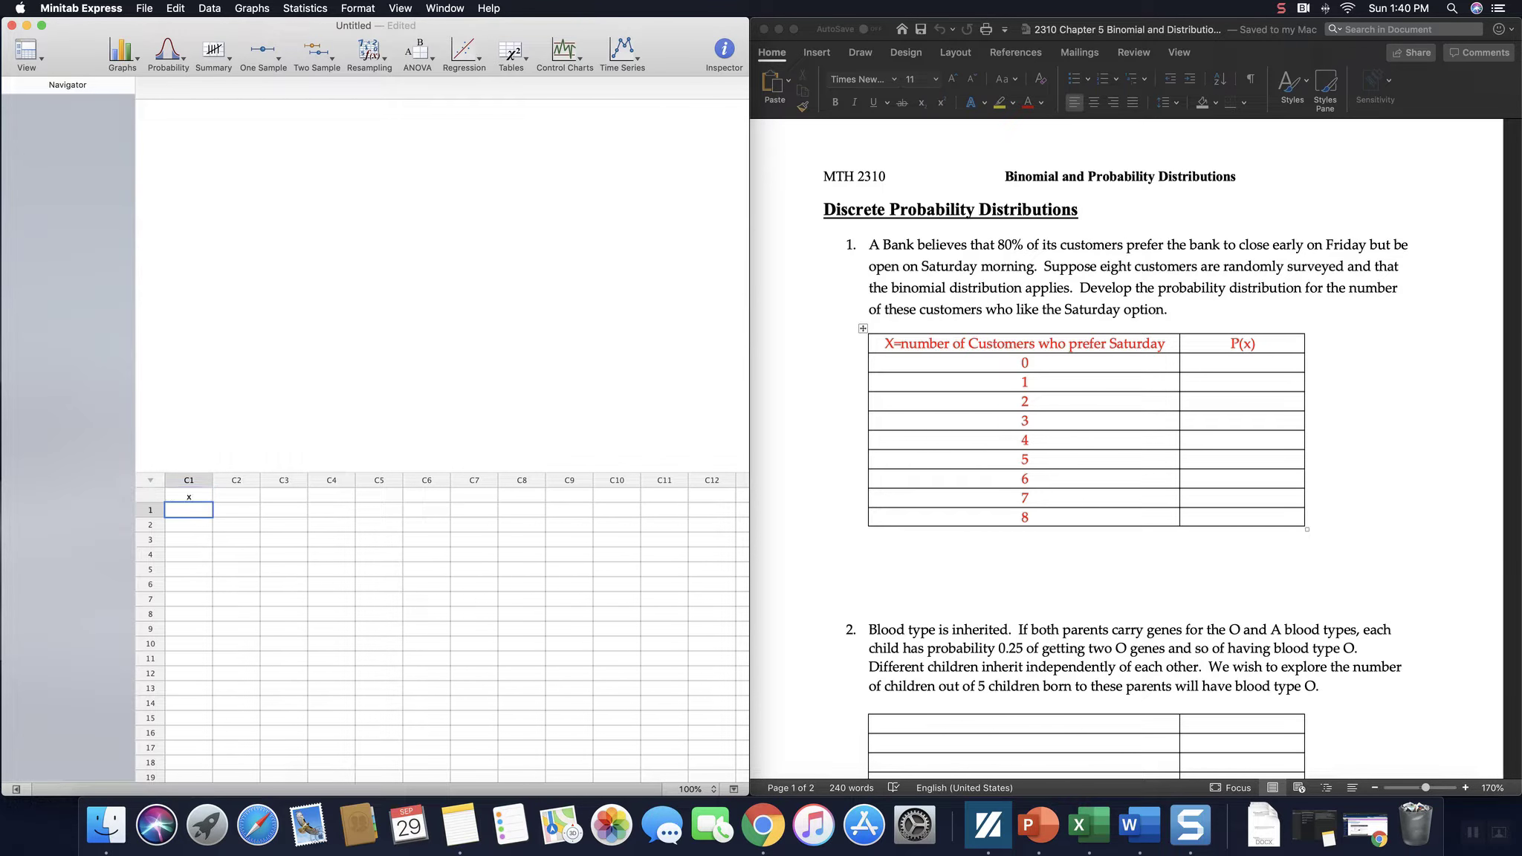
pyautogui.write('1')
pyautogui.press('Return')
pyautogui.write('2')
pyautogui.press('Return')
pyautogui.write('3')
pyautogui.press('Return')
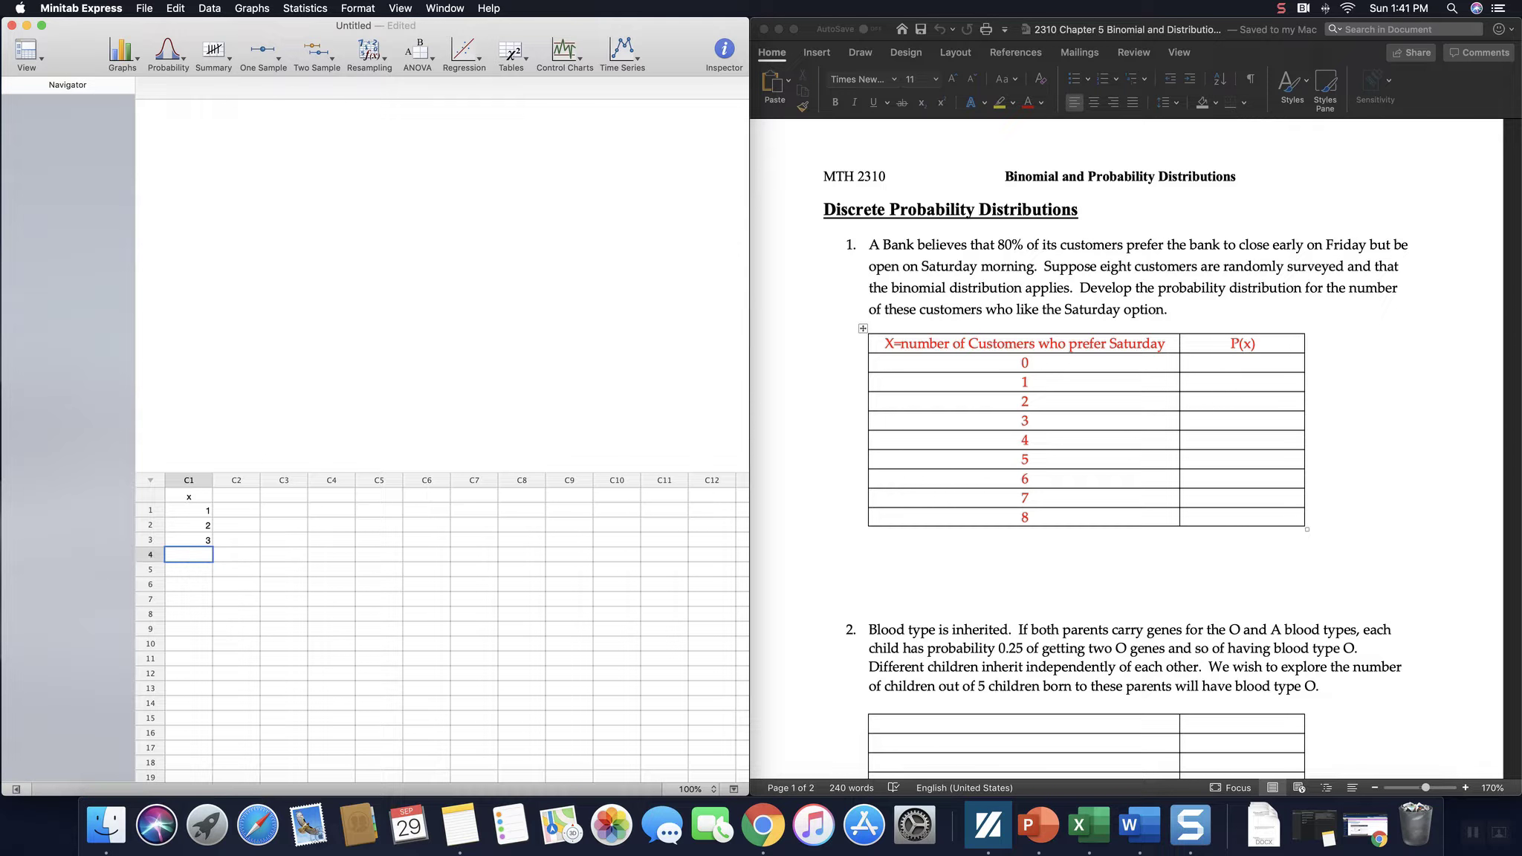
pyautogui.write('4')
pyautogui.press('Up')
pyautogui.press('Up')
pyautogui.press('Up')
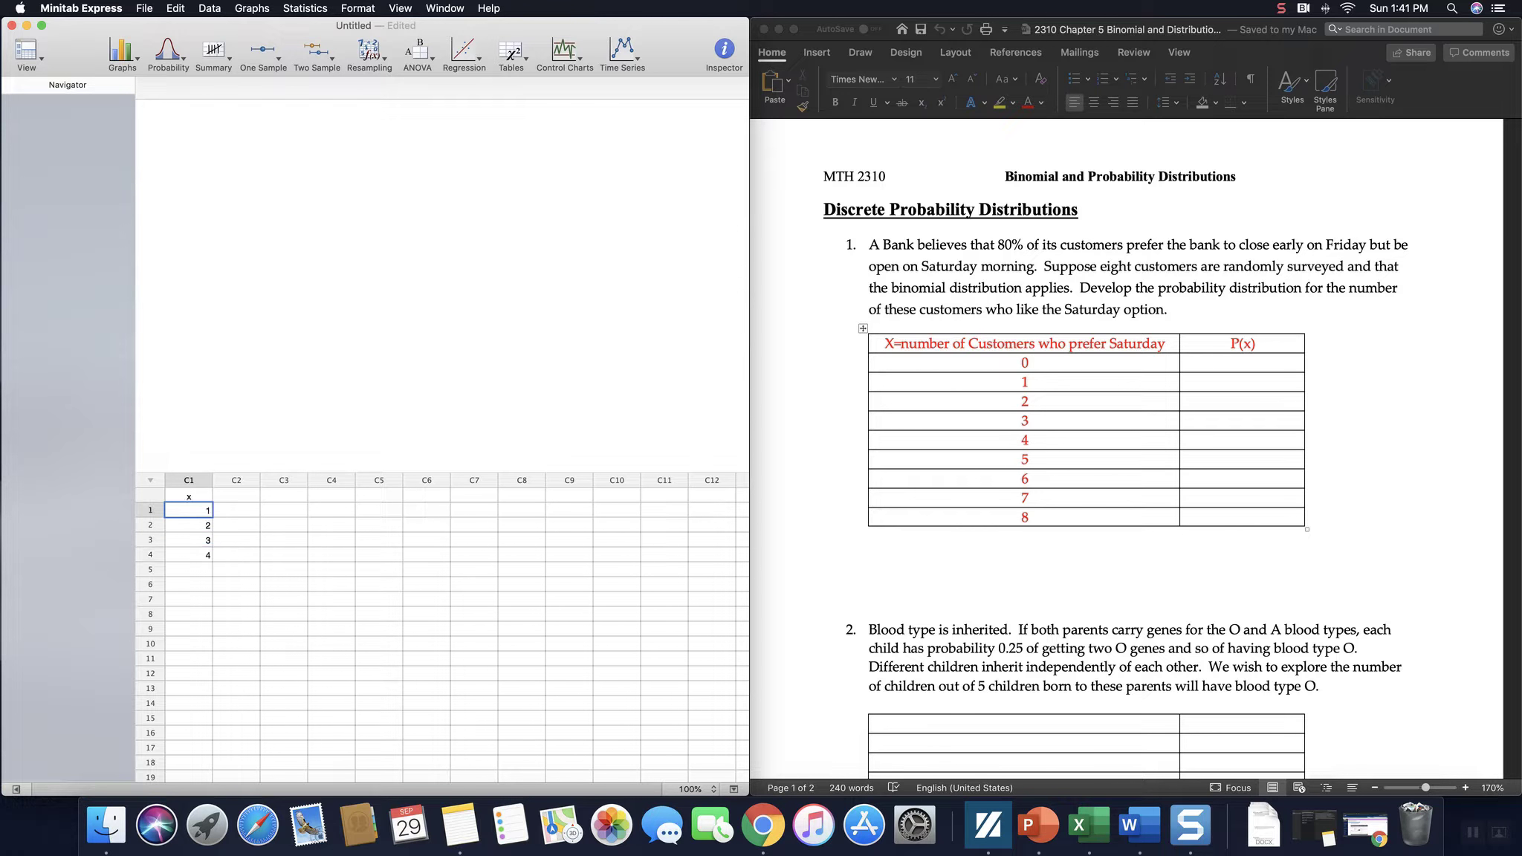
# - Fill rows 1 to 9 of the x column with the whole numbers 0 through 8
pyautogui.write('0')
pyautogui.press('Return')
pyautogui.write('1')
pyautogui.press('Return')
pyautogui.write('2')
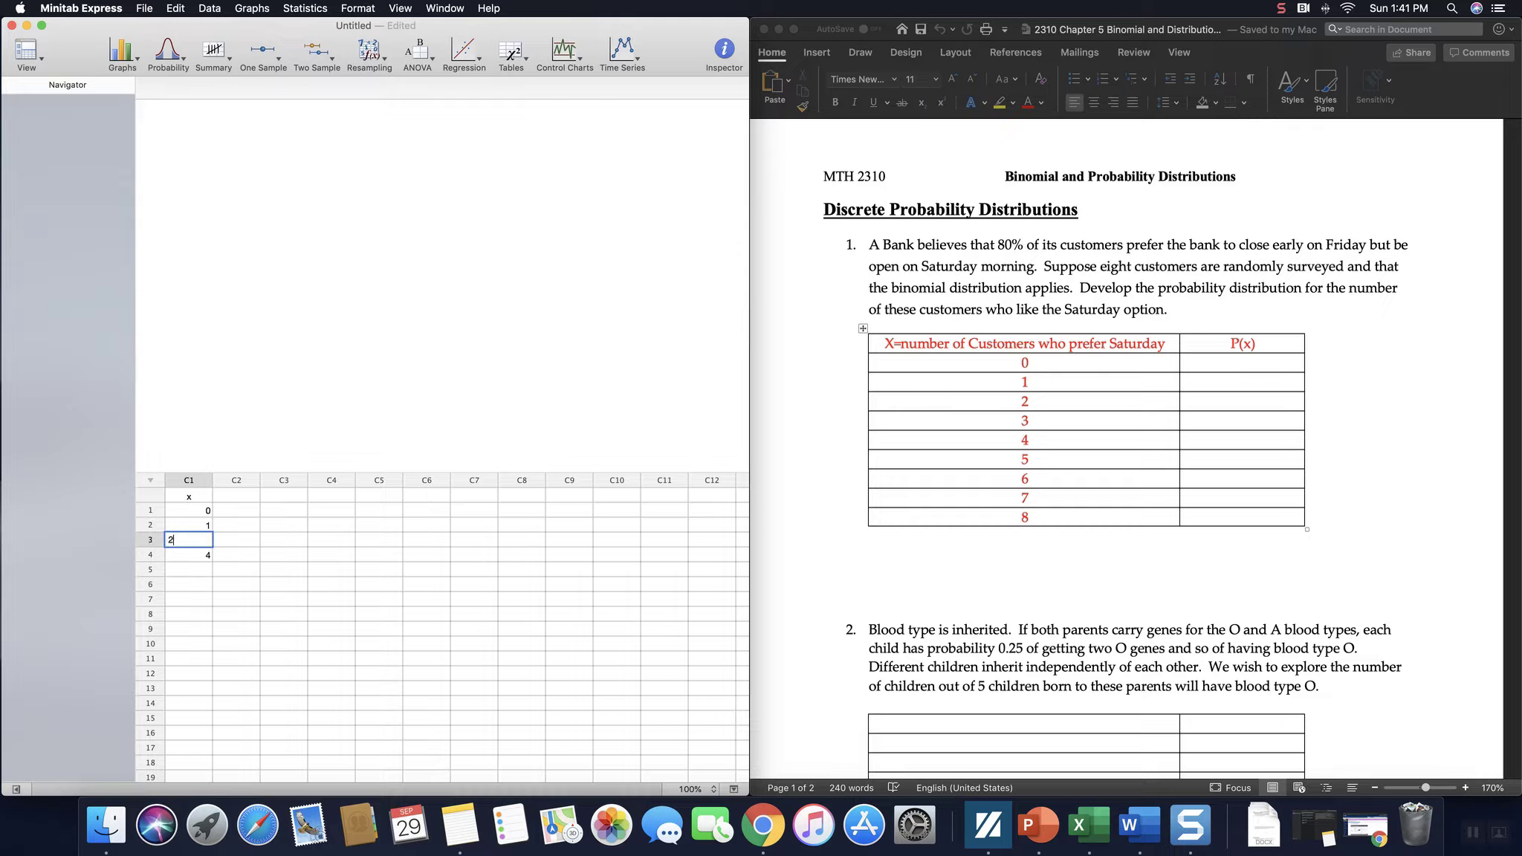
pyautogui.press('Return')
pyautogui.write('3')
pyautogui.press('Return')
pyautogui.write('4')
pyautogui.press('Return')
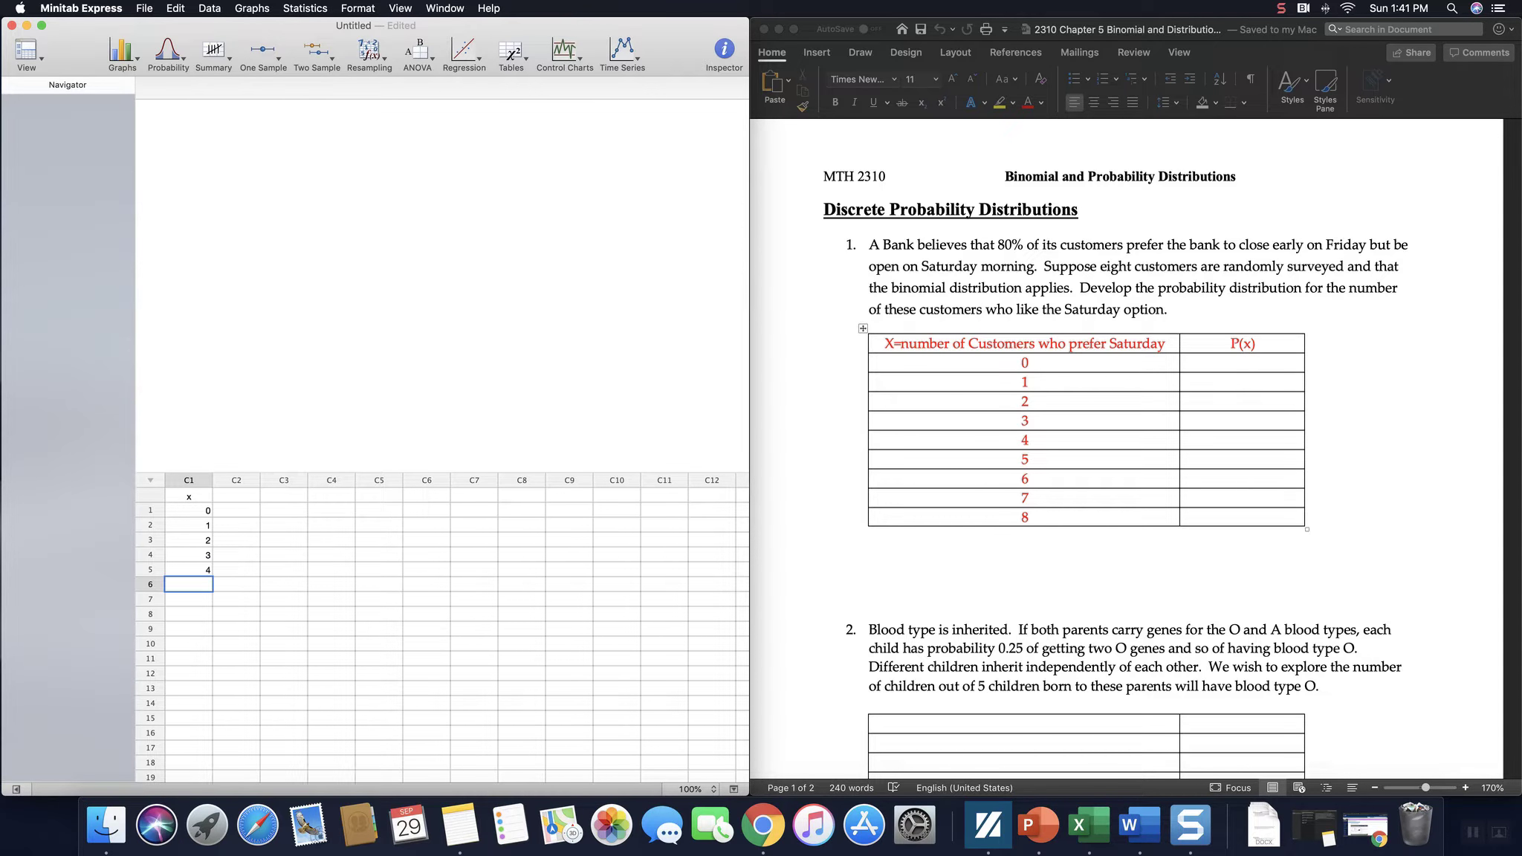
pyautogui.write('5')
pyautogui.press('Return')
pyautogui.write('6')
pyautogui.press('Return')
pyautogui.write('7')
pyautogui.press('Return')
pyautogui.write('8')
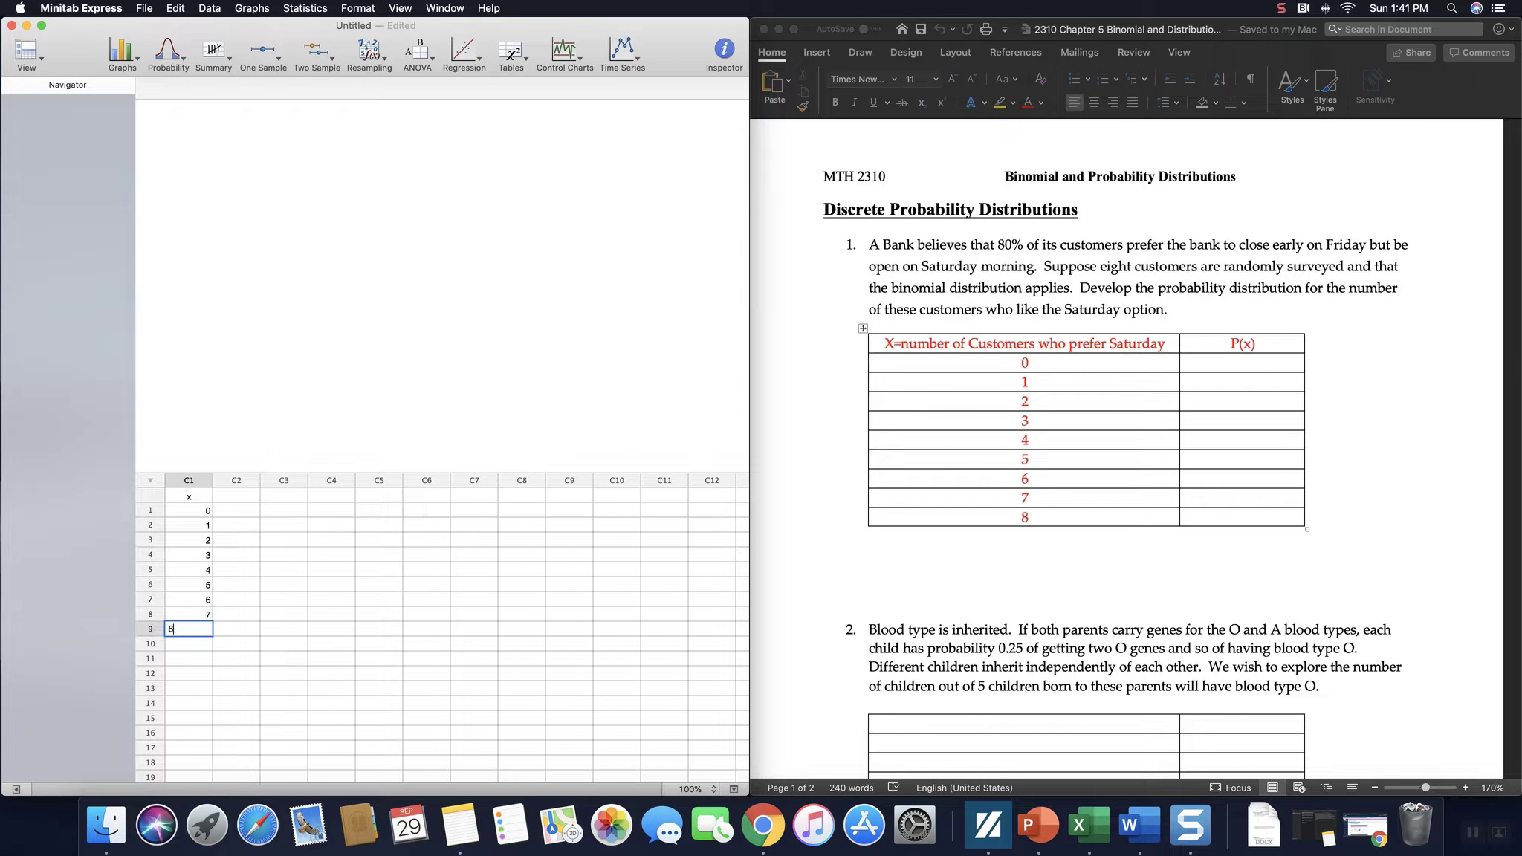
pyautogui.press('Up')
pyautogui.press('Up')
pyautogui.press('Up')
pyautogui.press('Up')
pyautogui.press('Up')
pyautogui.press('Up')
pyautogui.press('Up')
pyautogui.press('Up')
pyautogui.press('Up')
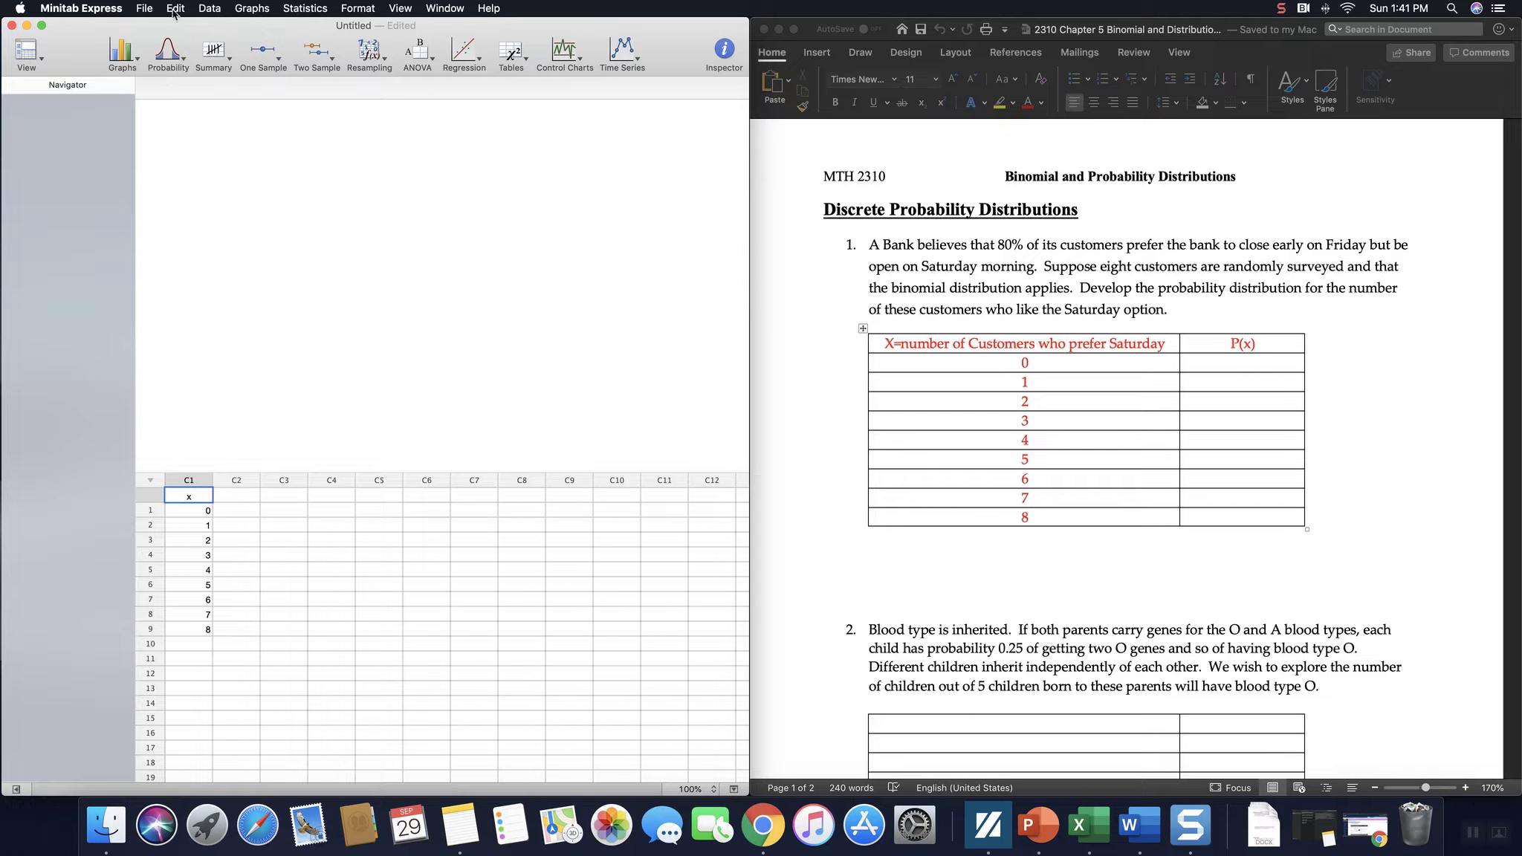
# - Start a Probability Density Function calculation that takes a column of values as input, using column x
pyautogui.click(302, 12)
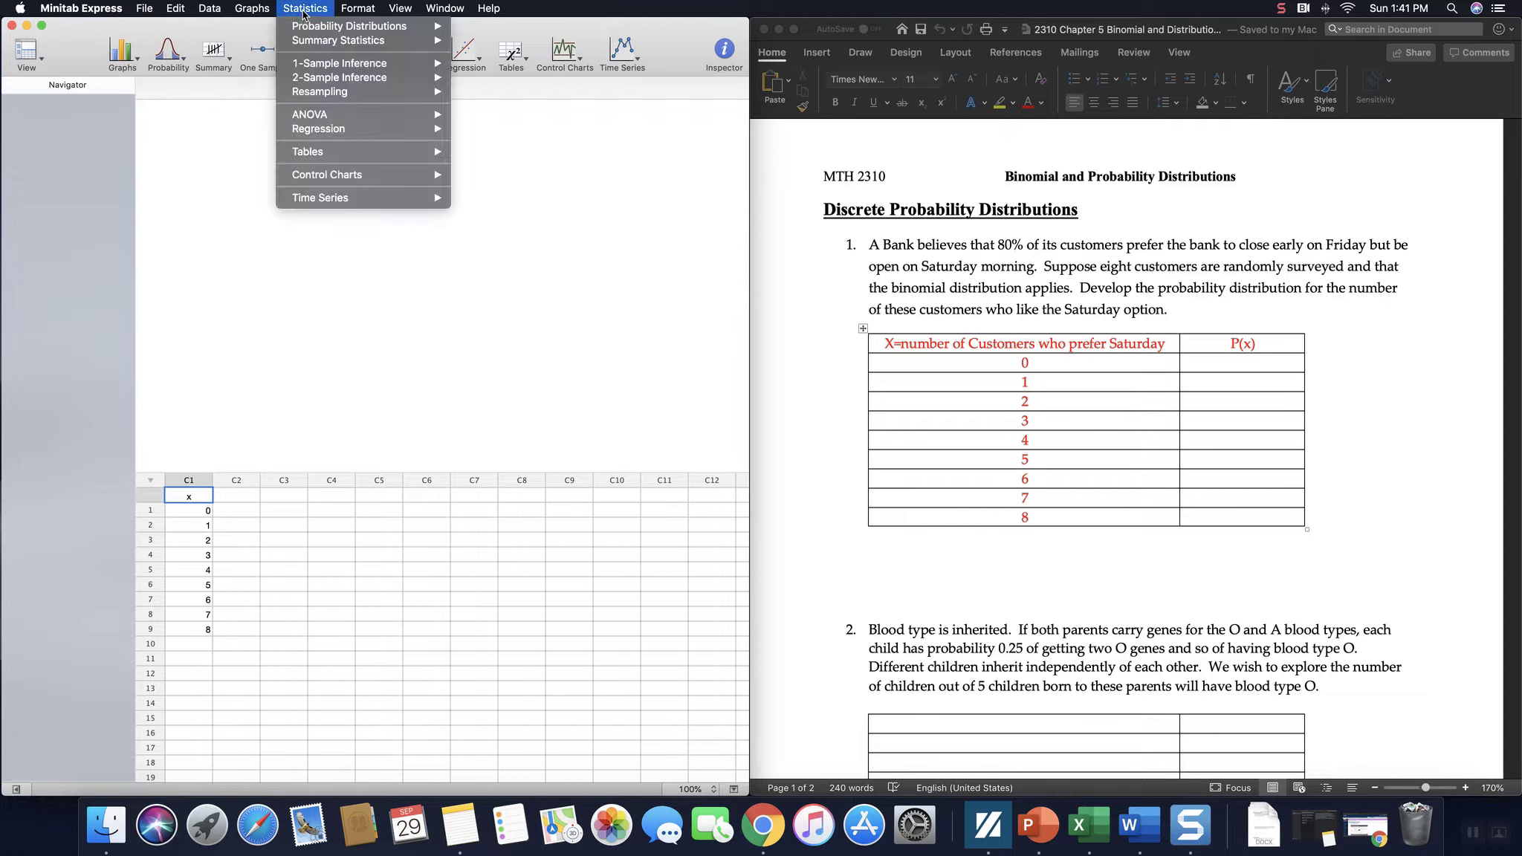
pyautogui.moveTo(350, 29)
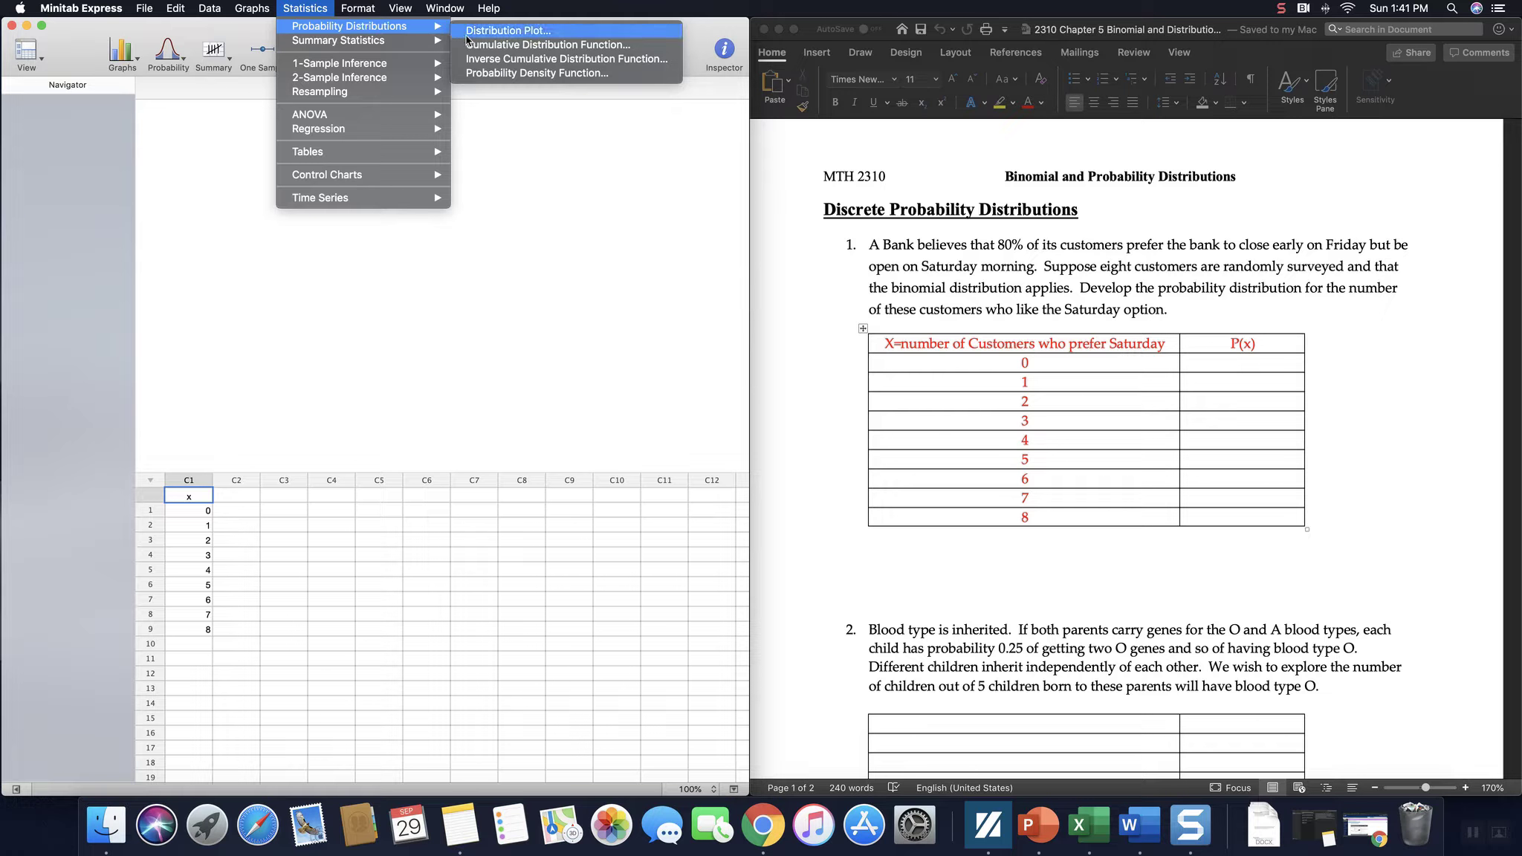
pyautogui.click(612, 73)
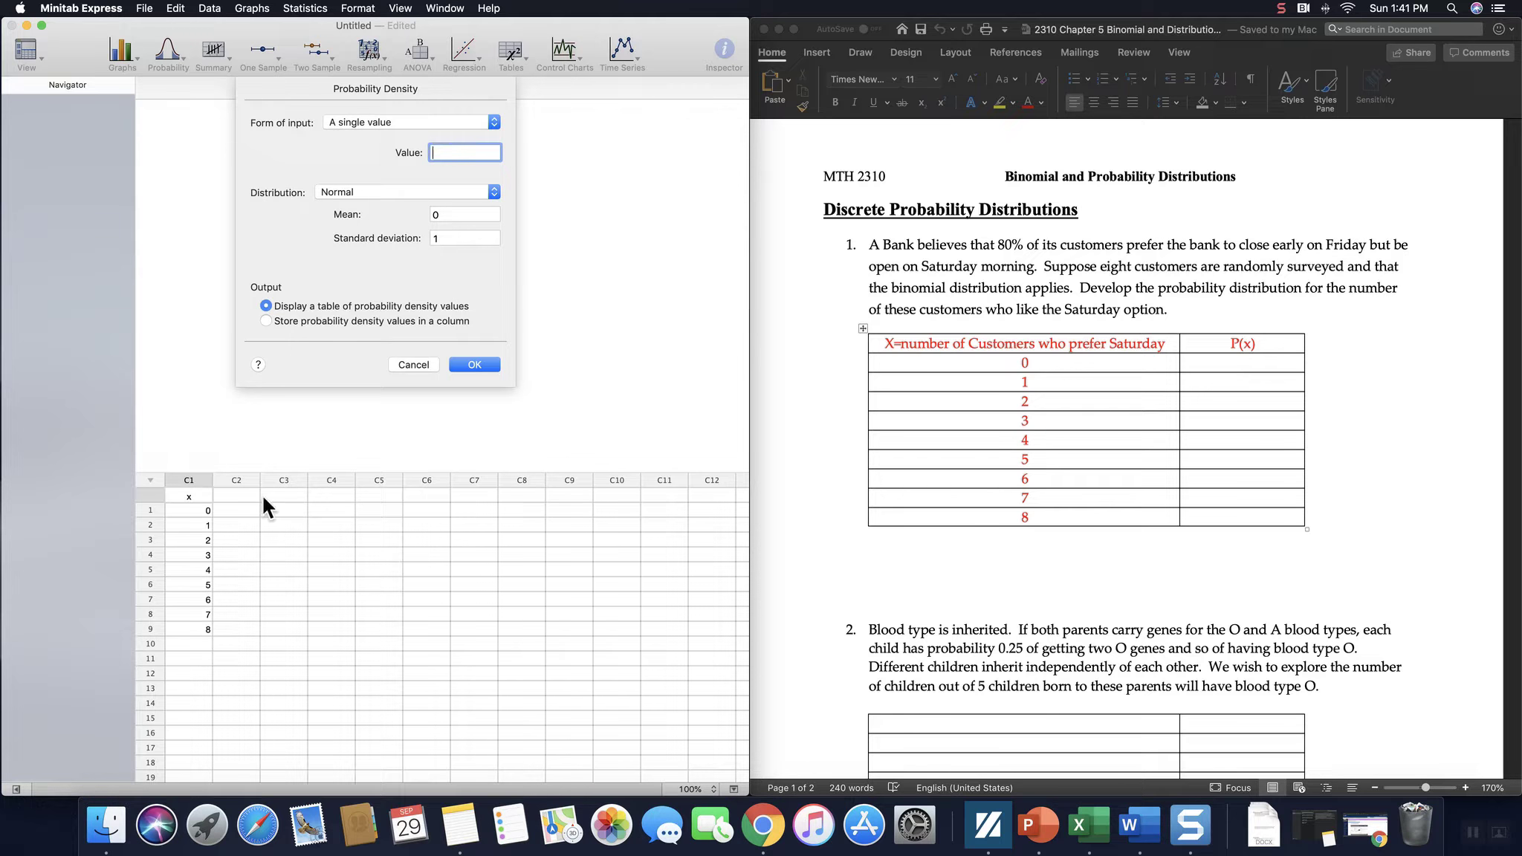
pyautogui.click(394, 121)
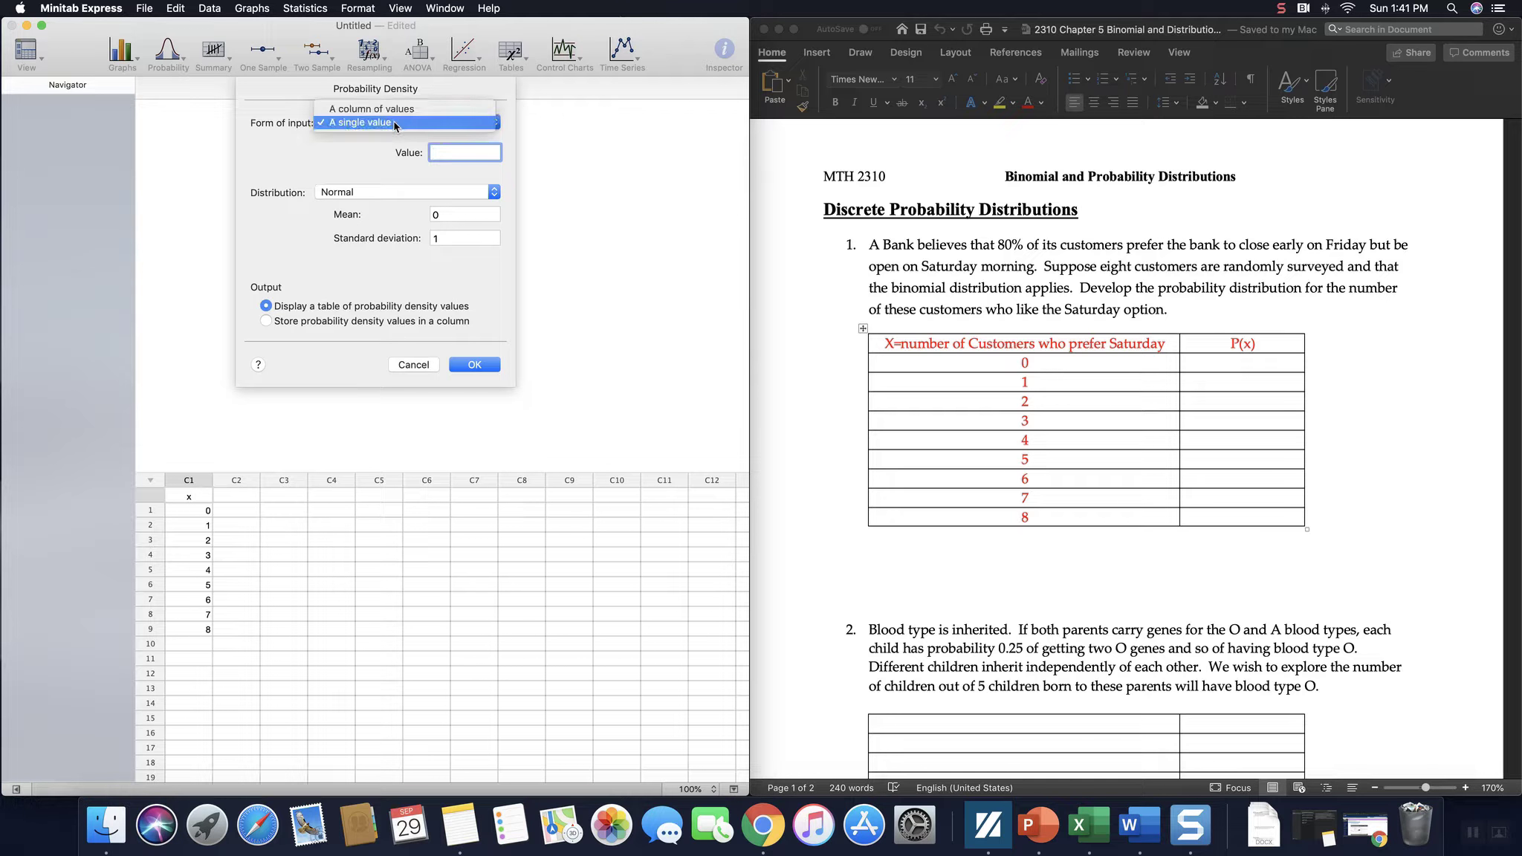
pyautogui.click(372, 108)
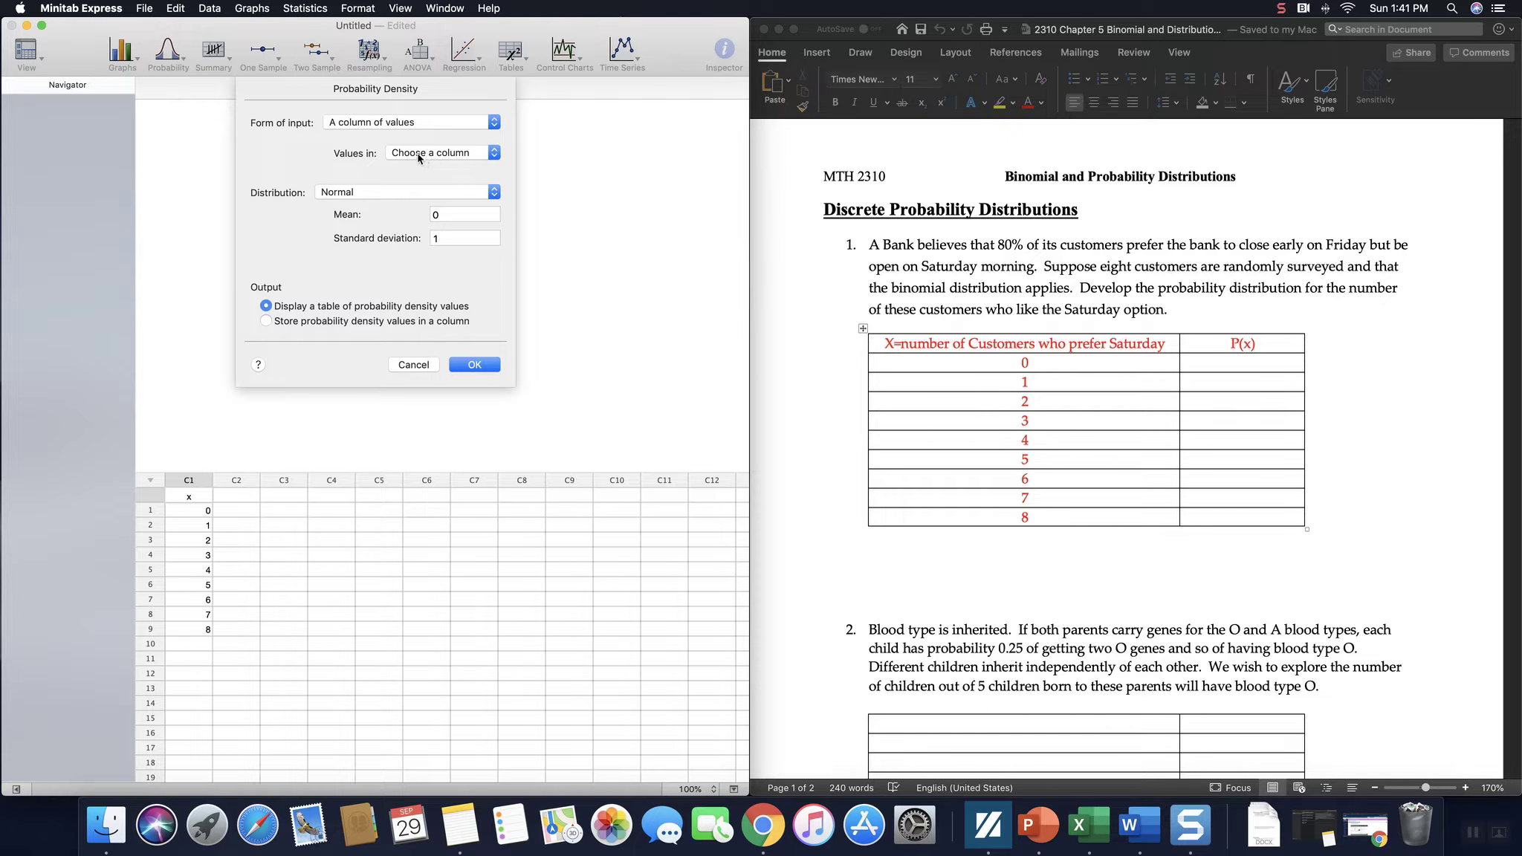
pyautogui.click(419, 153)
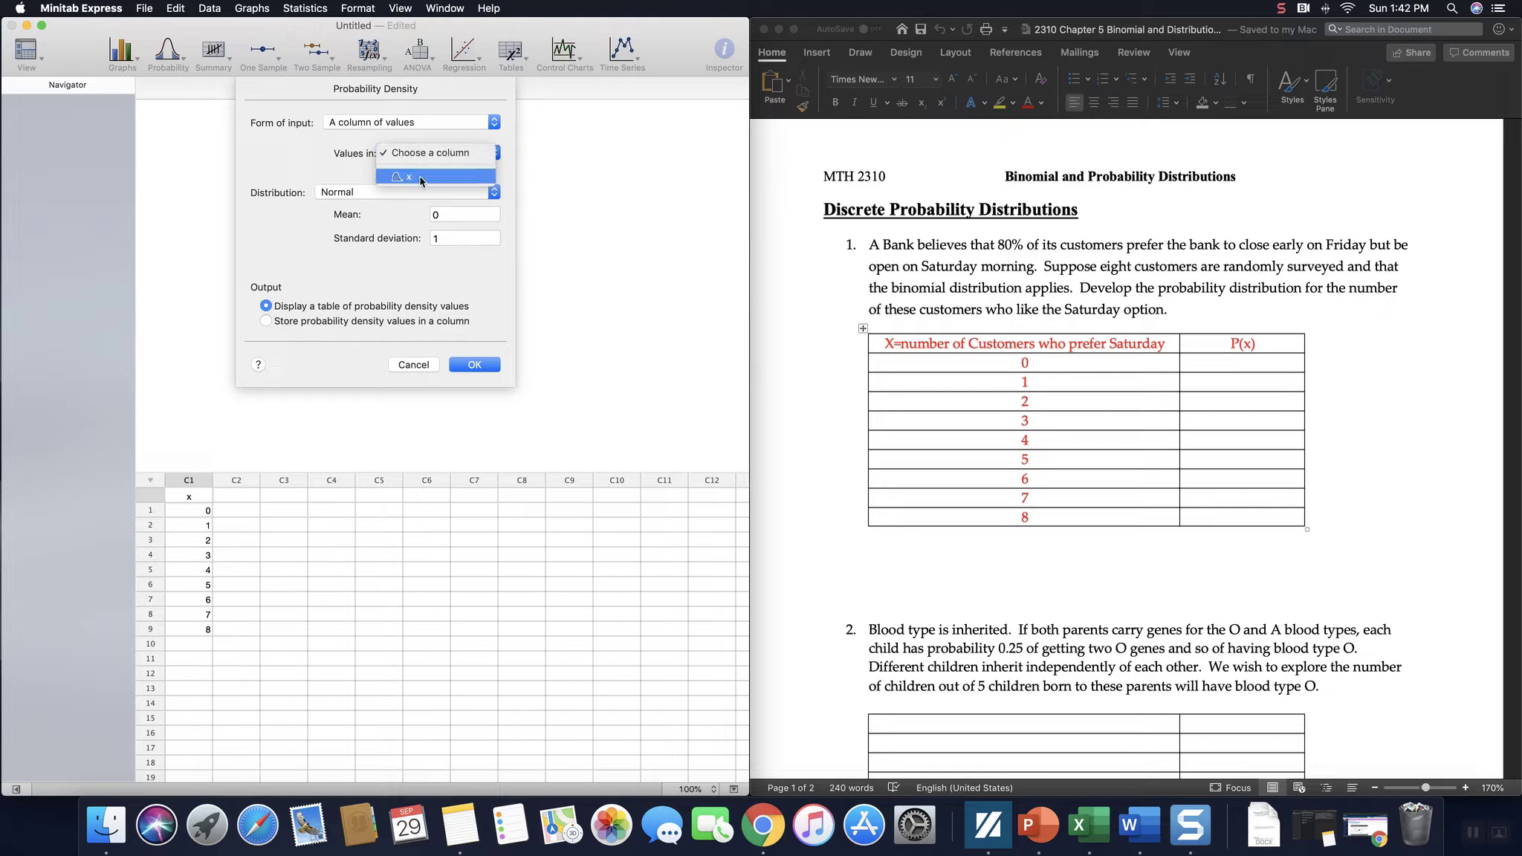
pyautogui.click(423, 178)
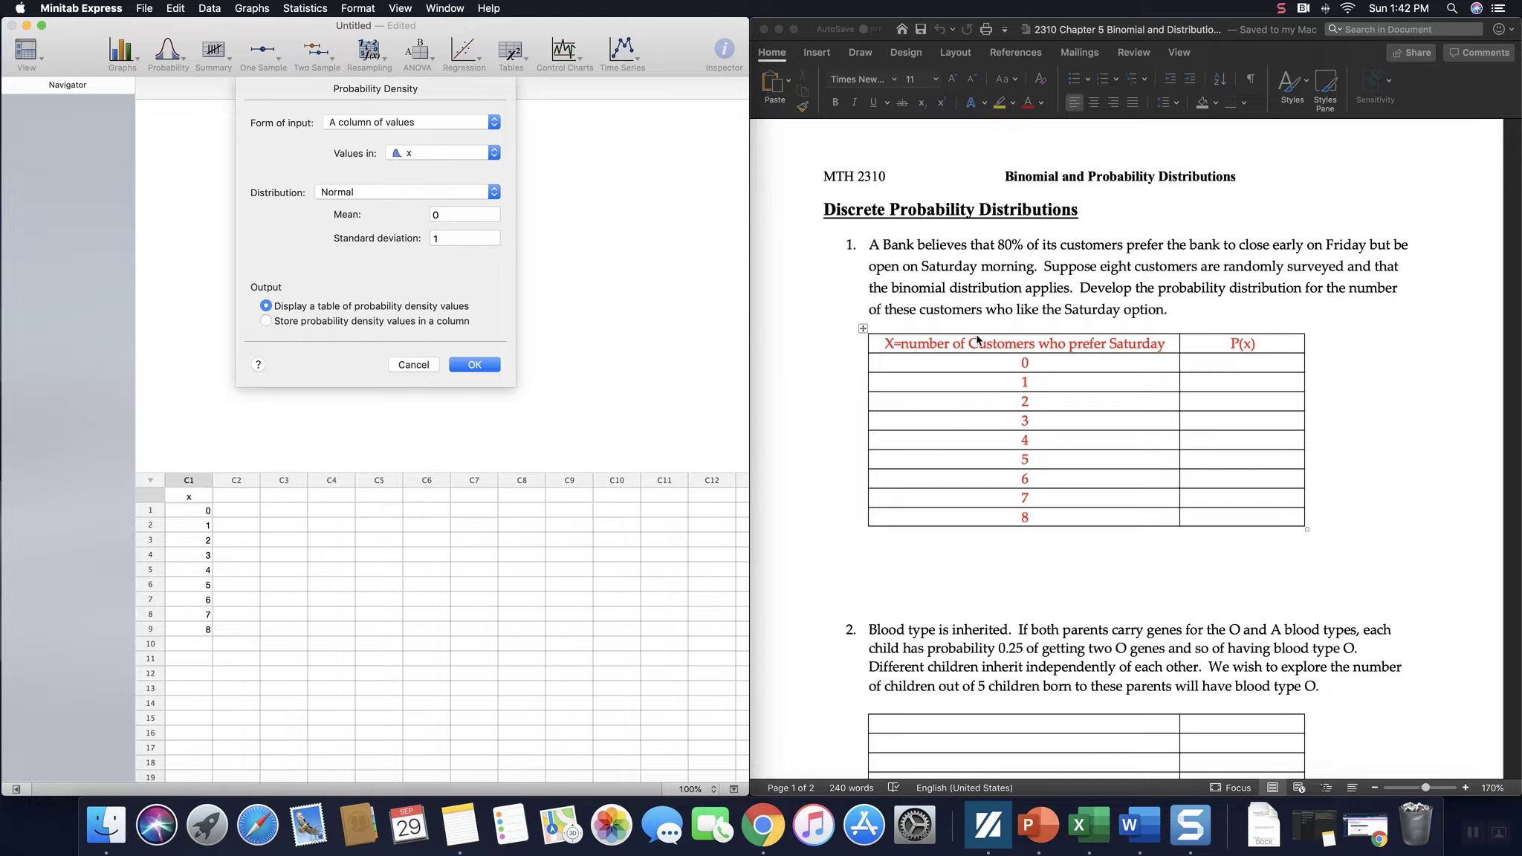
# - Set the distribution to Binomial with 8 trials and event probability 0.8, and display the table of probability density values
pyautogui.click(356, 195)
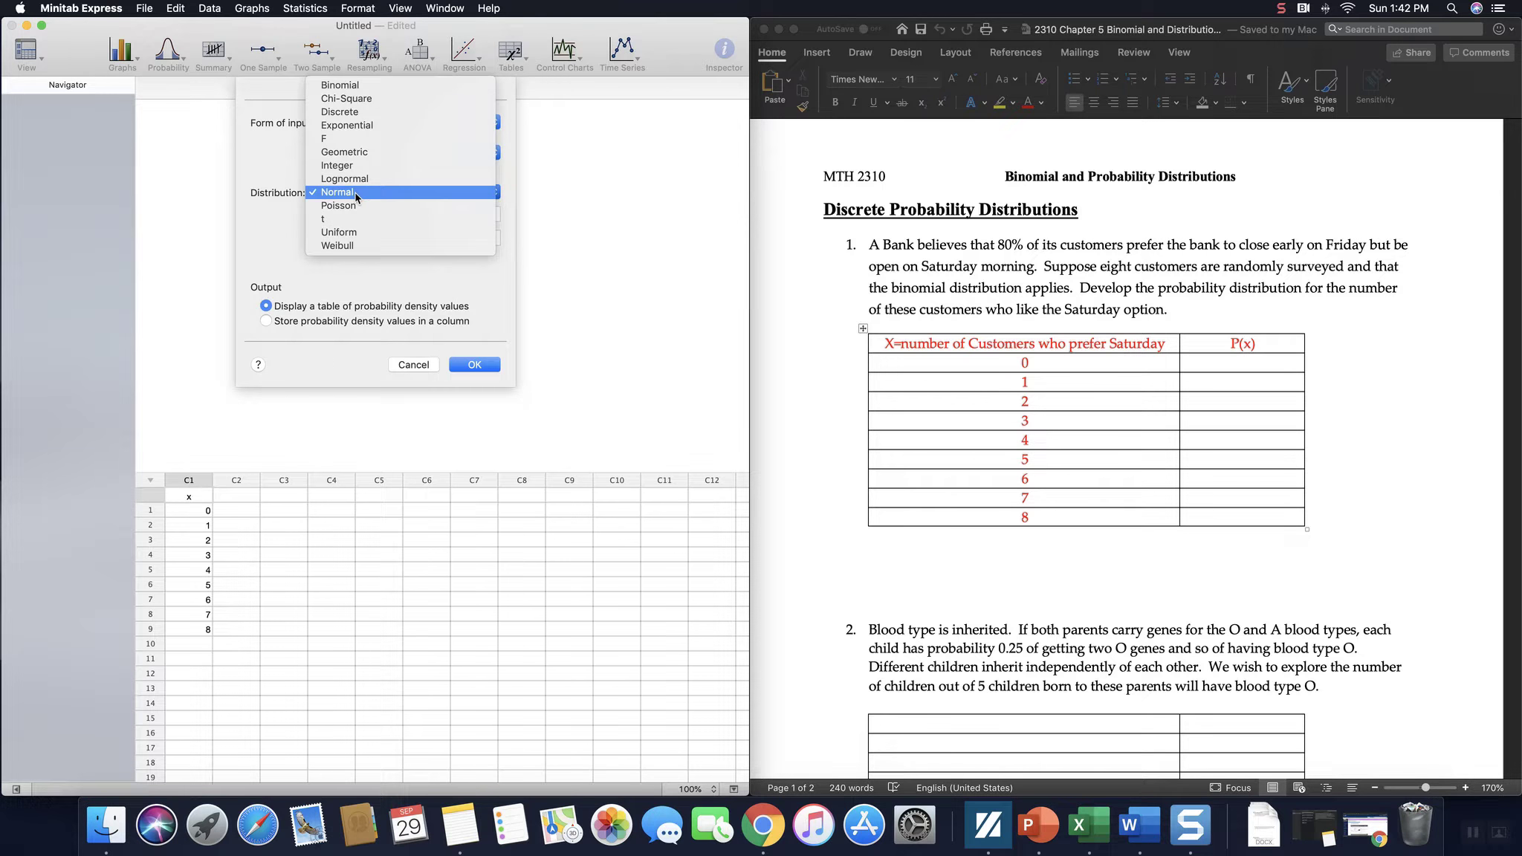
pyautogui.click(382, 90)
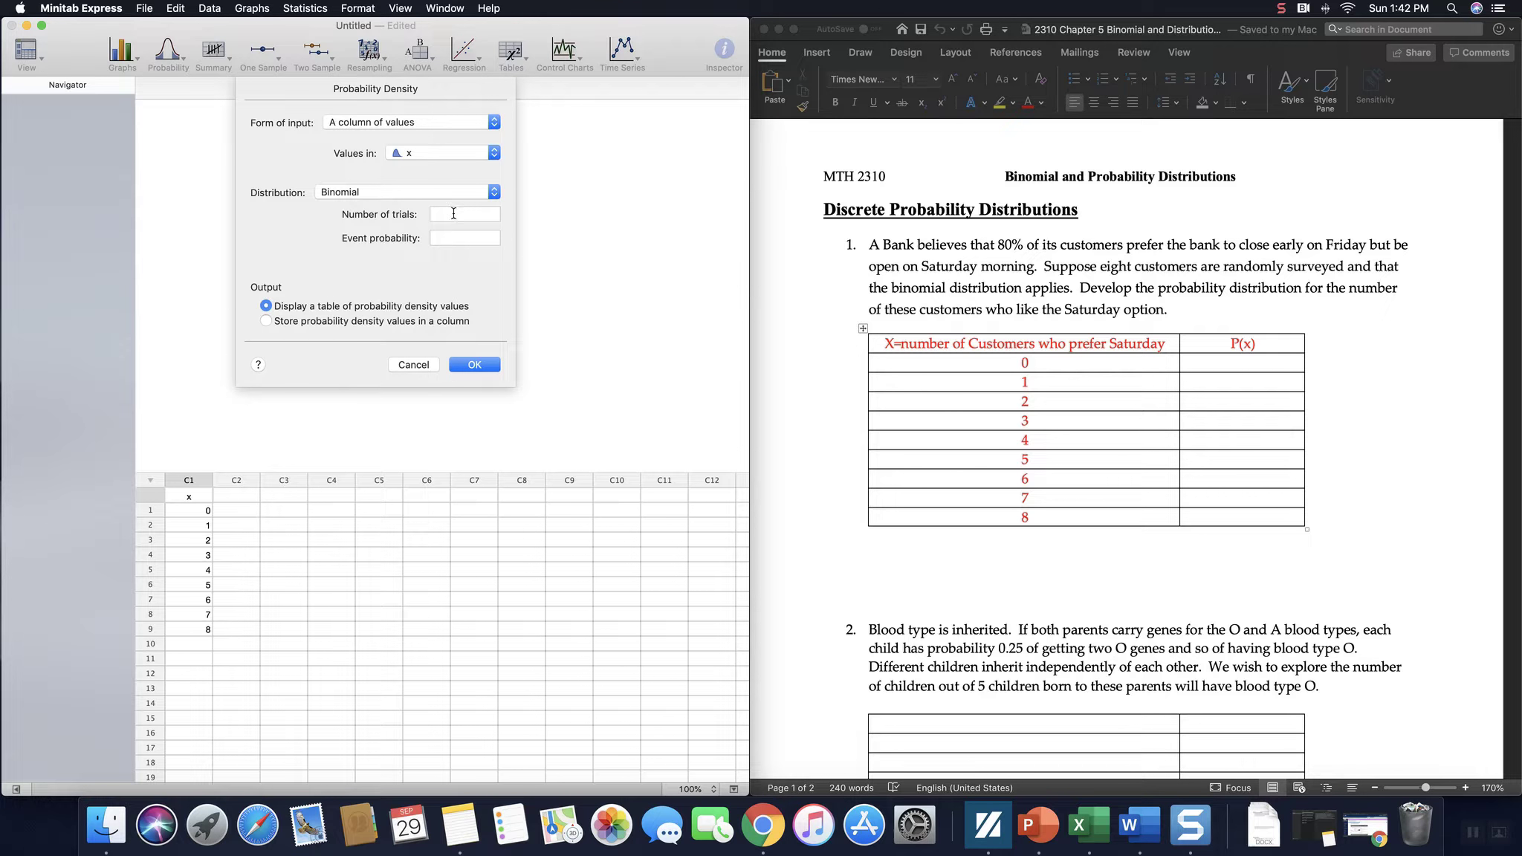
pyautogui.click(452, 214)
pyautogui.write('8')
pyautogui.click(472, 237)
pyautogui.write('0')
pyautogui.click(477, 369)
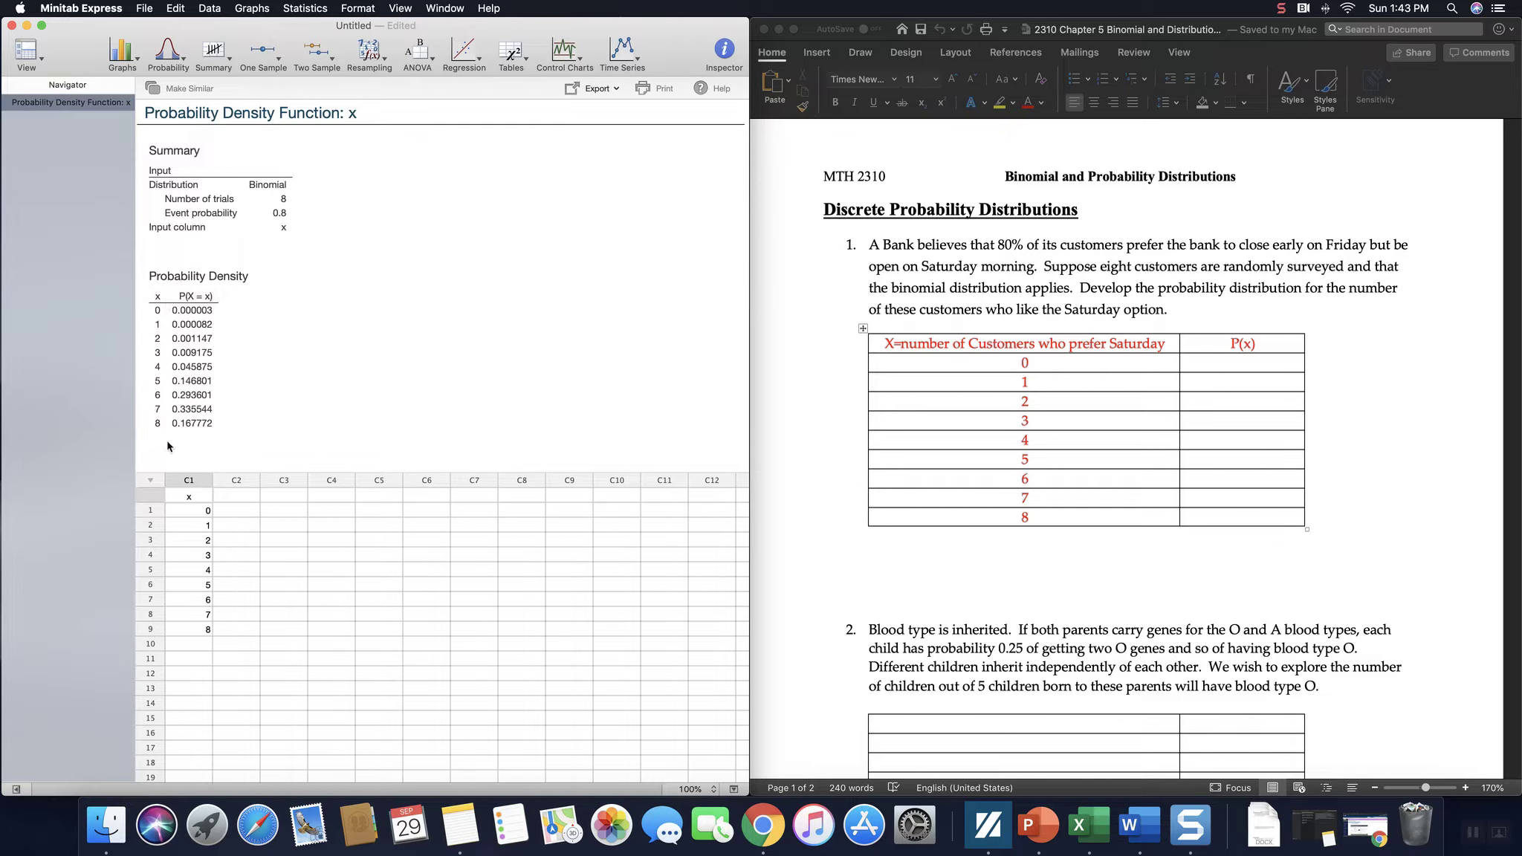
pyautogui.click(166, 280)
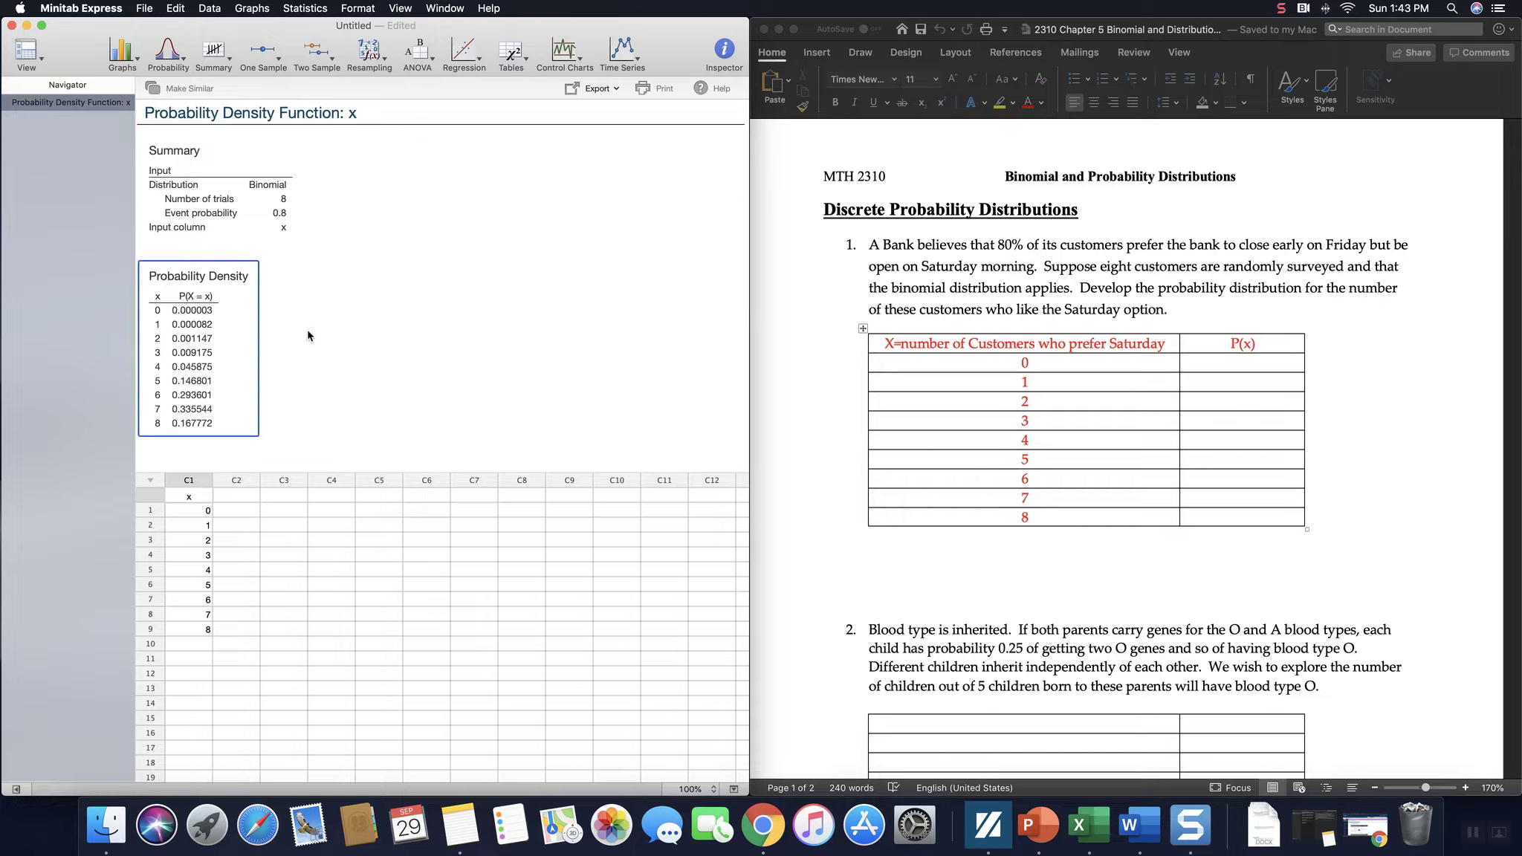
pyautogui.click(498, 341)
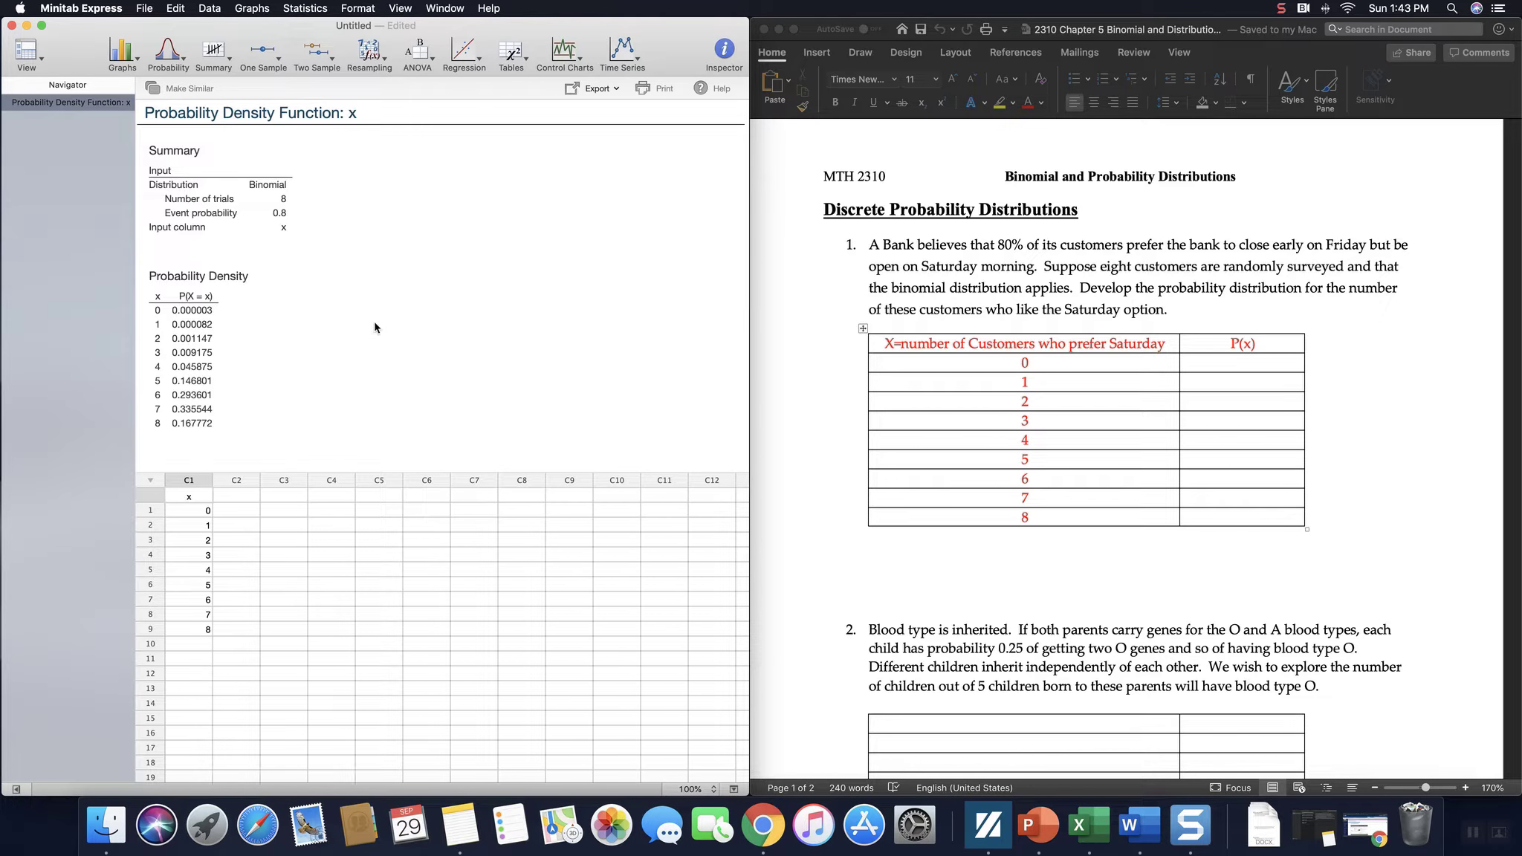
# - Repeat the binomial probability density calculation with the values stored in a worksheet column
pyautogui.click(154, 90)
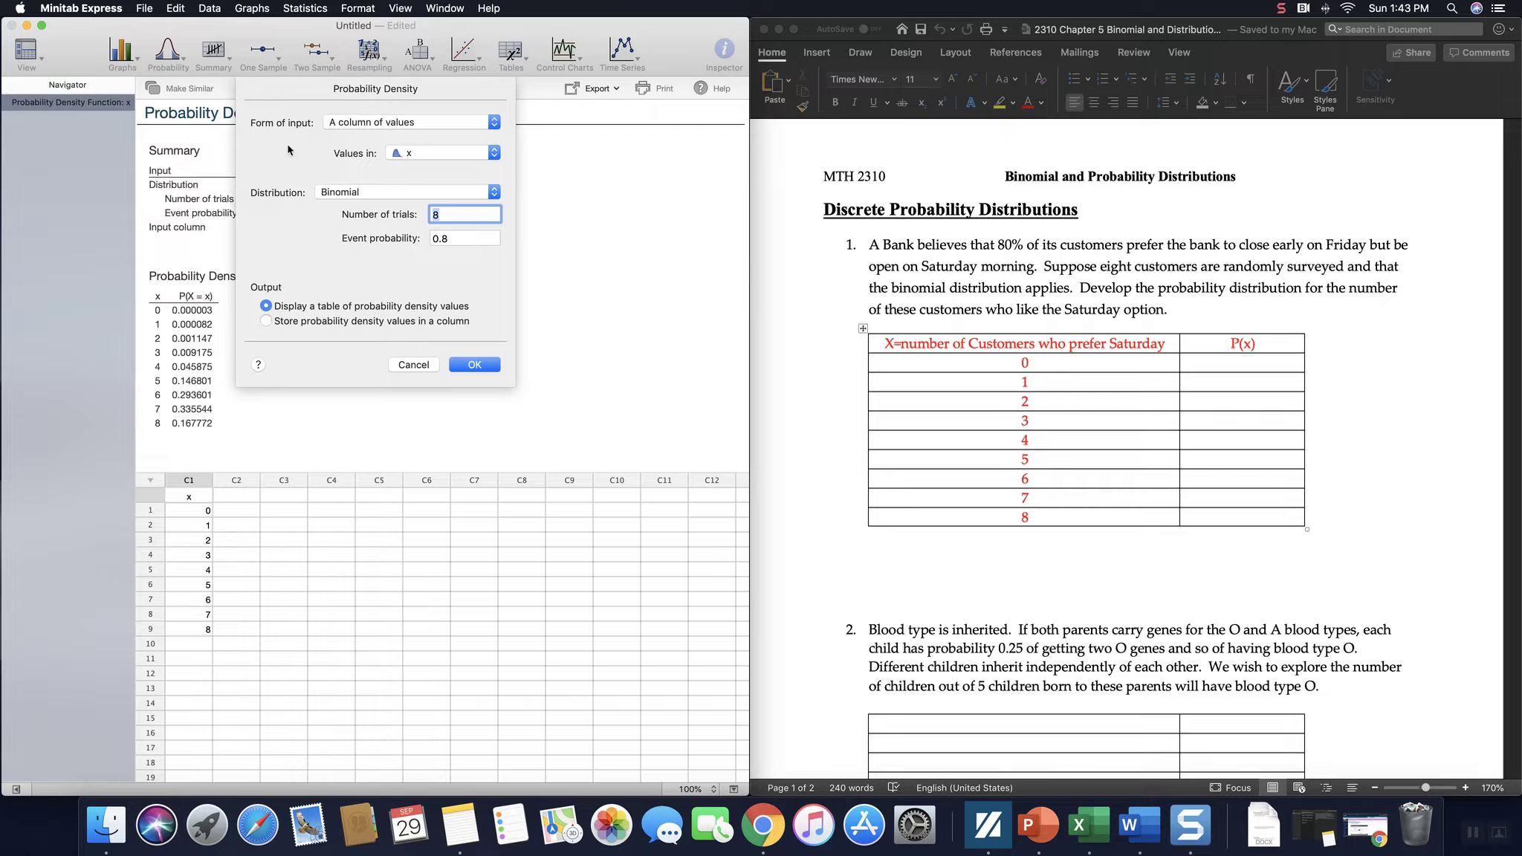
pyautogui.click(266, 322)
pyautogui.click(489, 367)
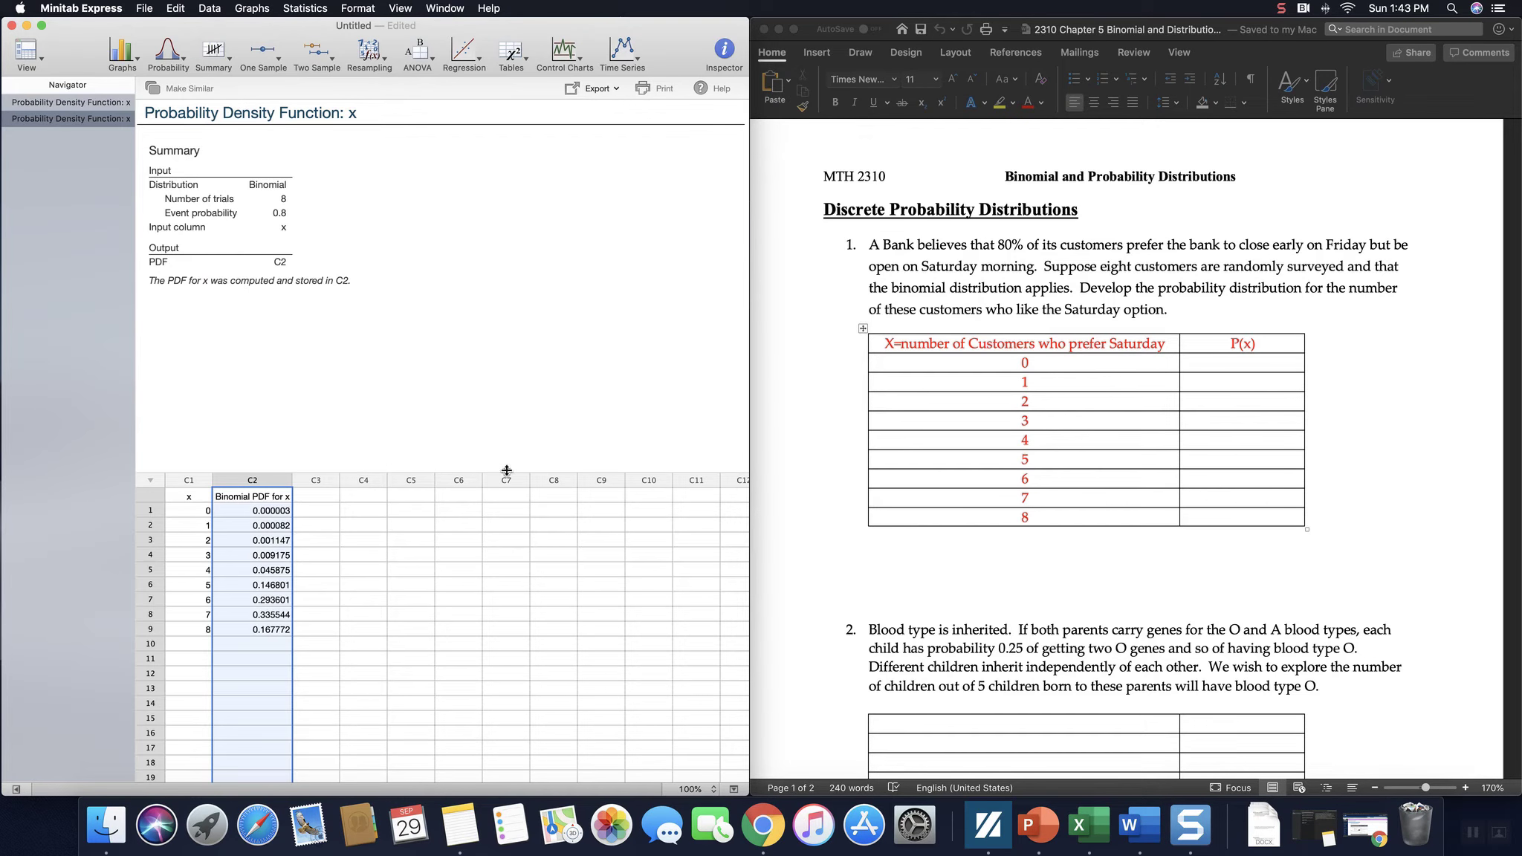
# - Try pasting the nine binomial probabilities from column C2 into the P(x) cell for 0 in the Word table, and undo the paste
pyautogui.click(415, 524)
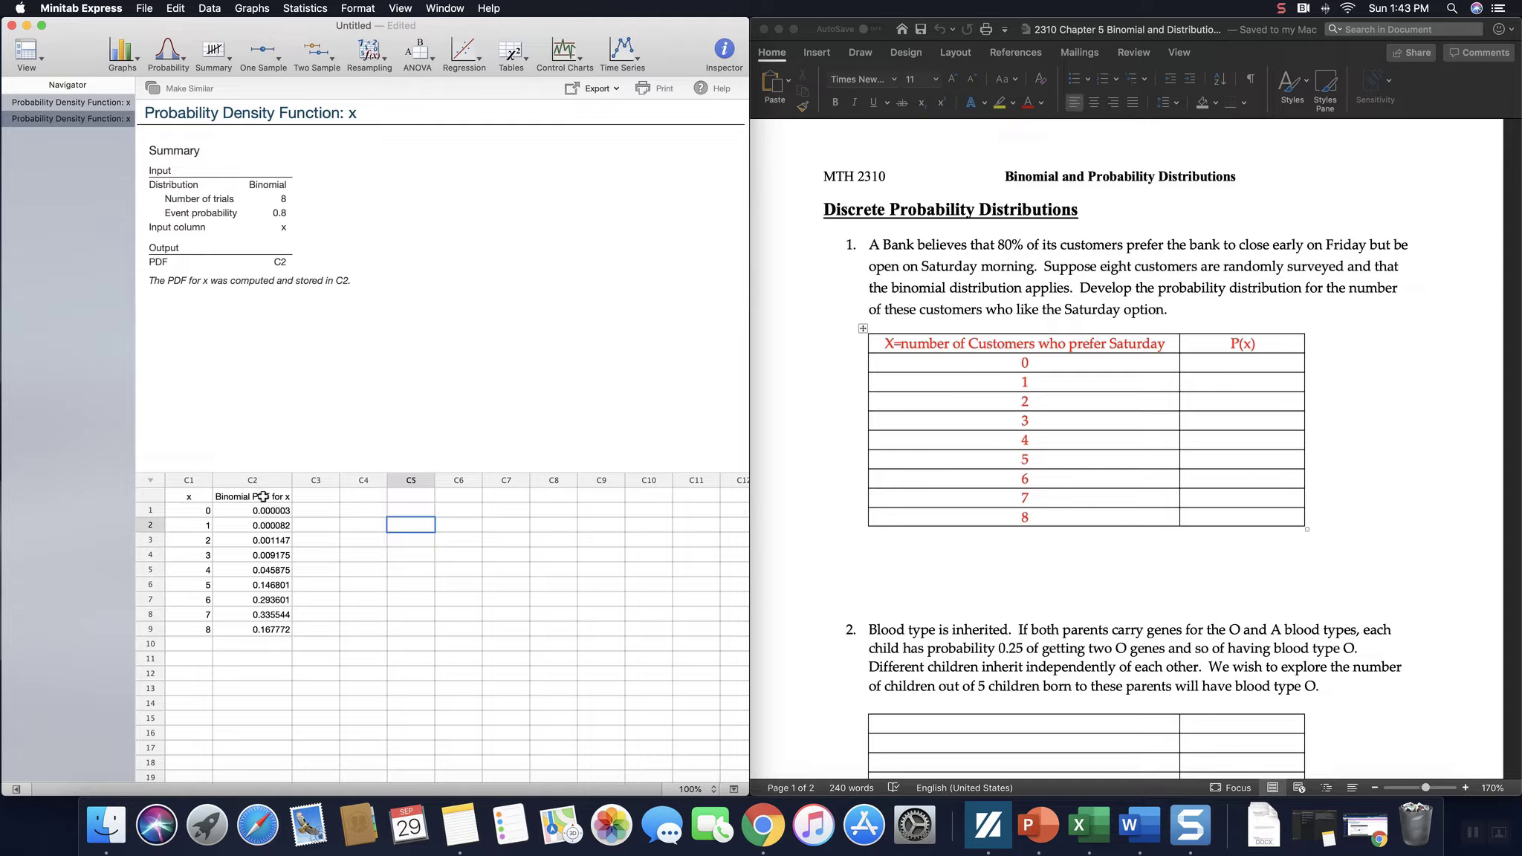
pyautogui.moveTo(257, 511); pyautogui.dragTo(251, 628)
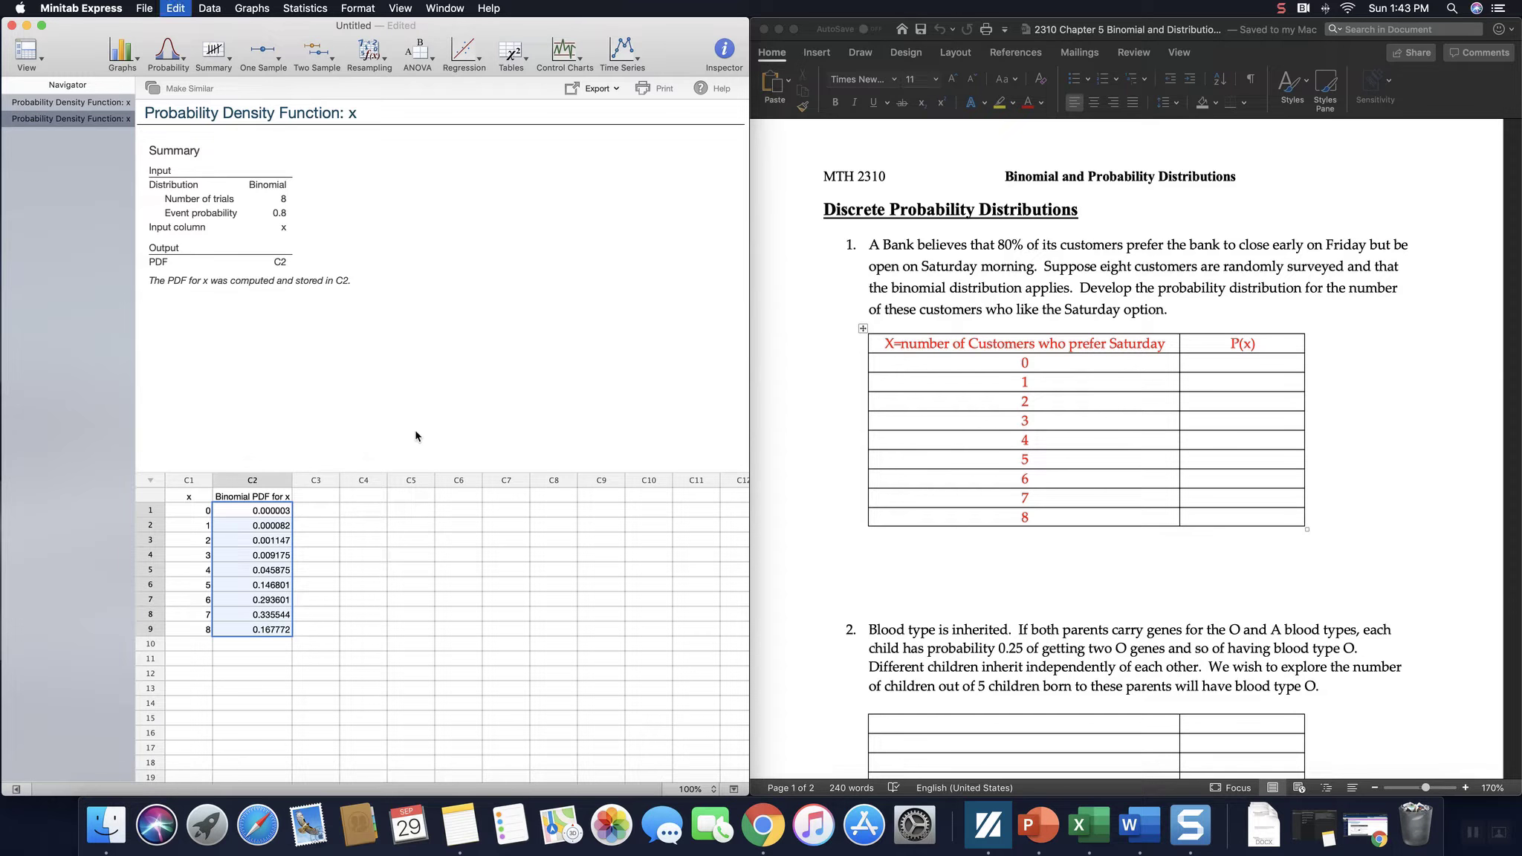
pyautogui.click(1230, 367)
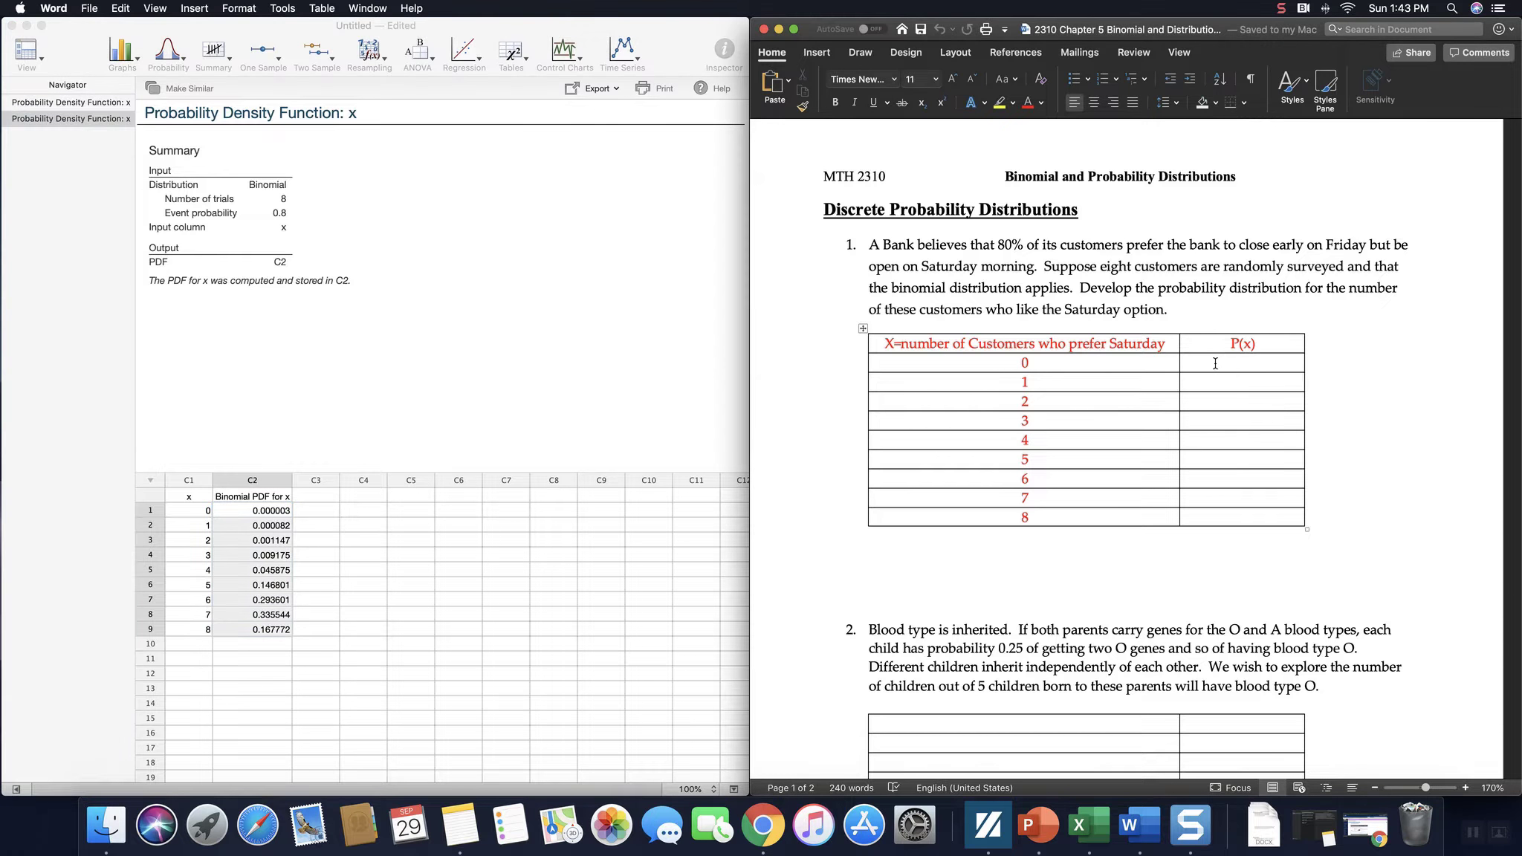
pyautogui.write('0.00000256 0.0000819199999999998 0.00114688 0.00917504000000001 0.0458752000000001 0.14680064 0.293601280000001 0.33554432 0.16777216')
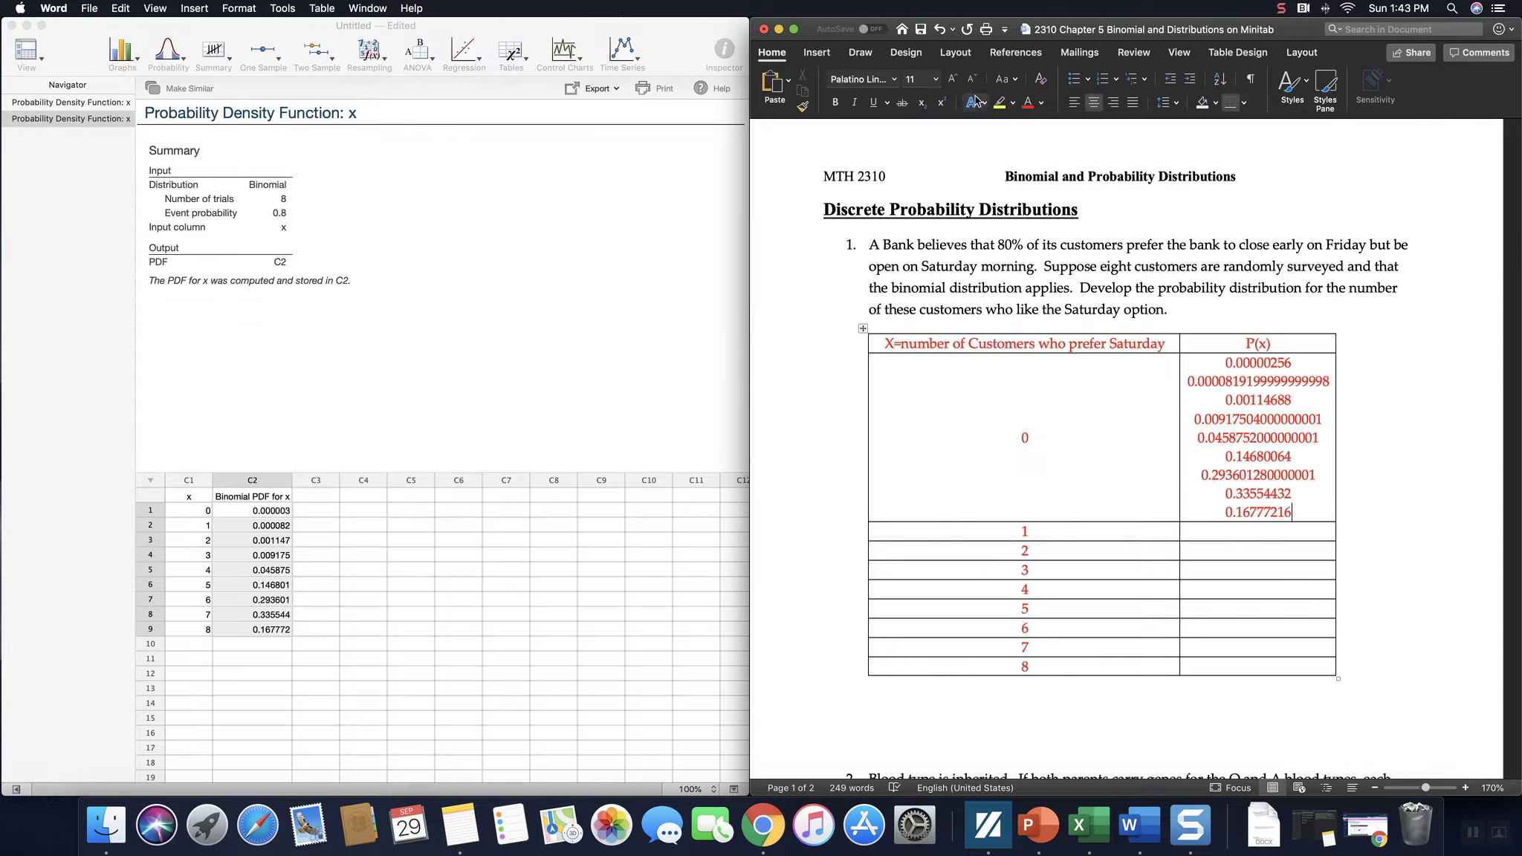
pyautogui.click(939, 31)
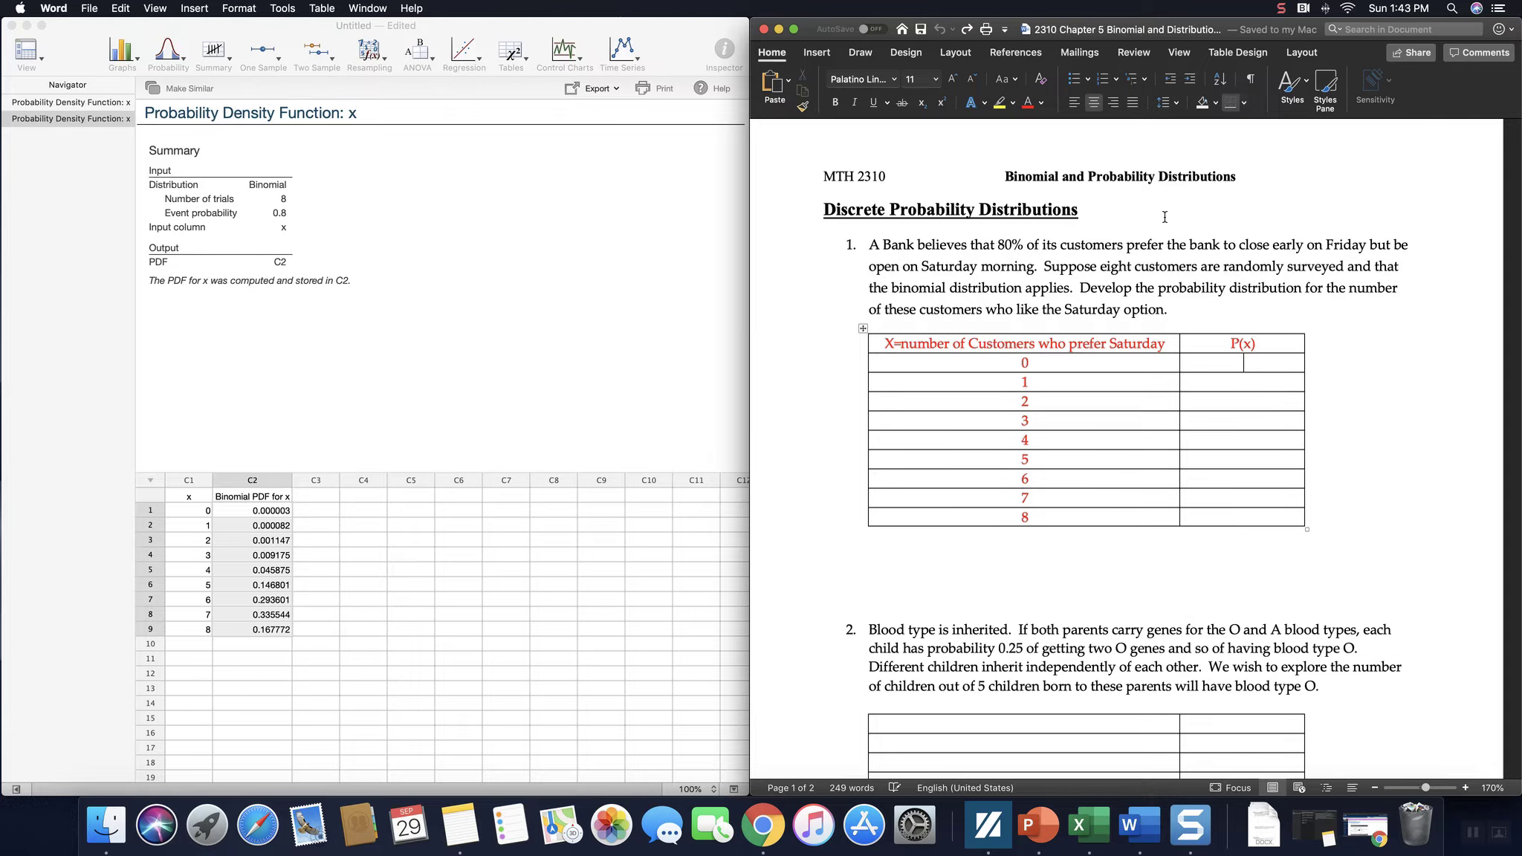
# - Copy the x and Binomial PDF columns with their headings from Minitab Express and paste them below the question 1 table in Word
pyautogui.click(377, 382)
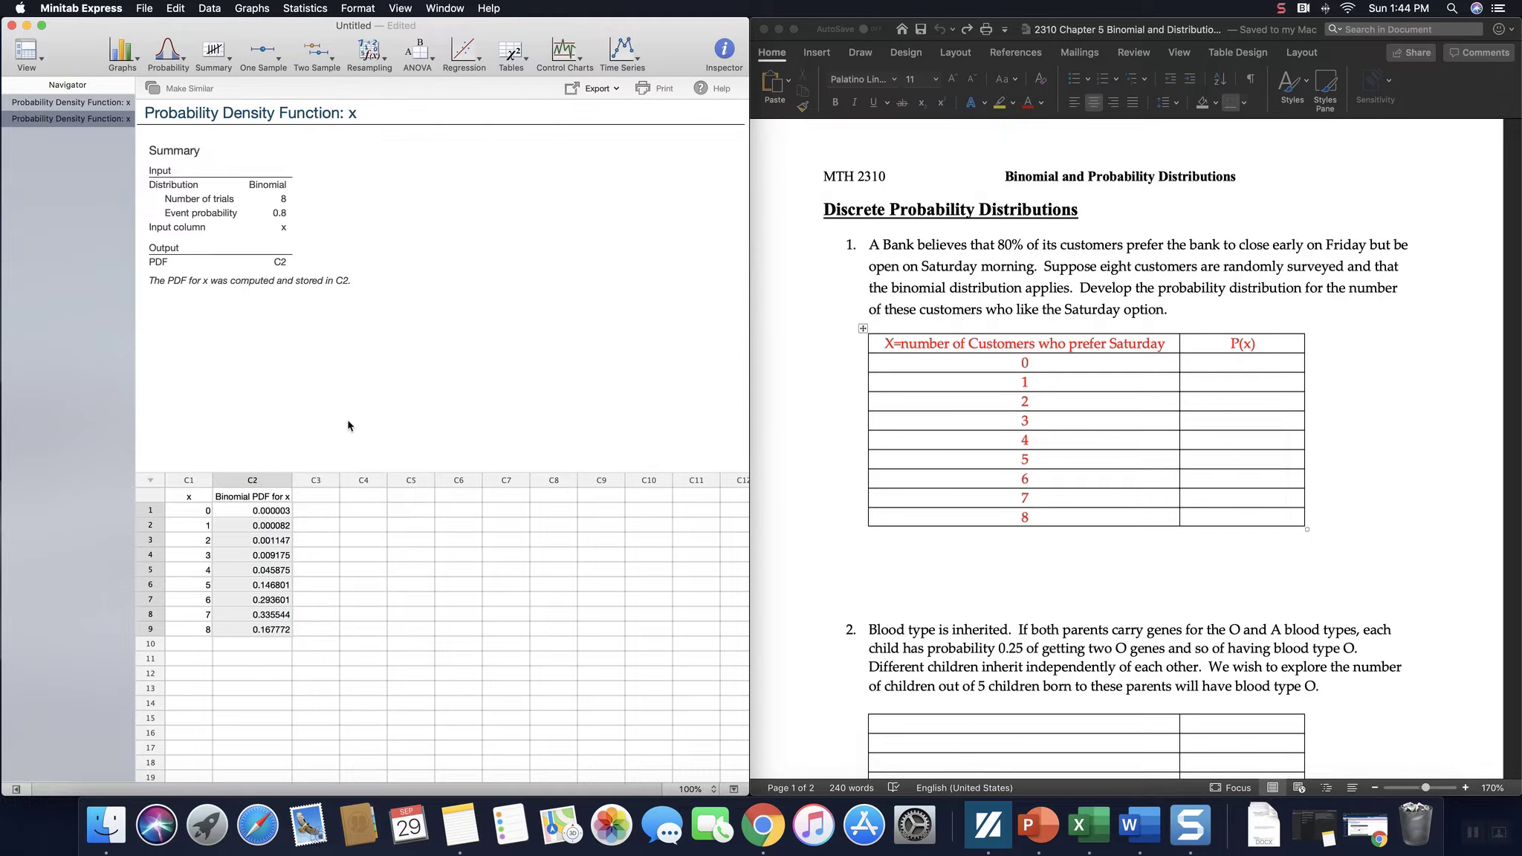
pyautogui.moveTo(184, 502); pyautogui.dragTo(267, 629)
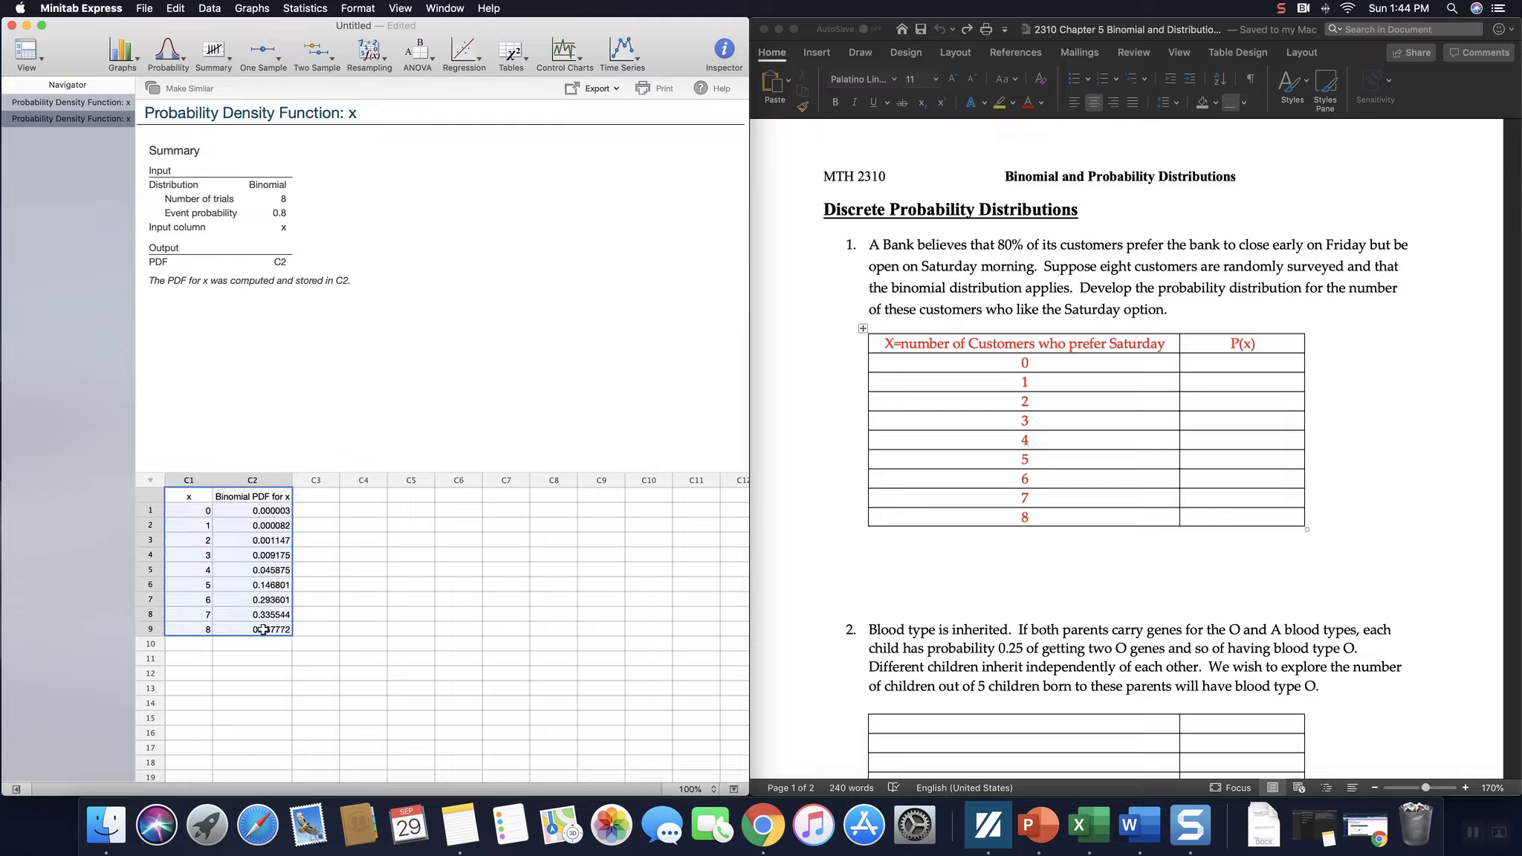
pyautogui.click(897, 554)
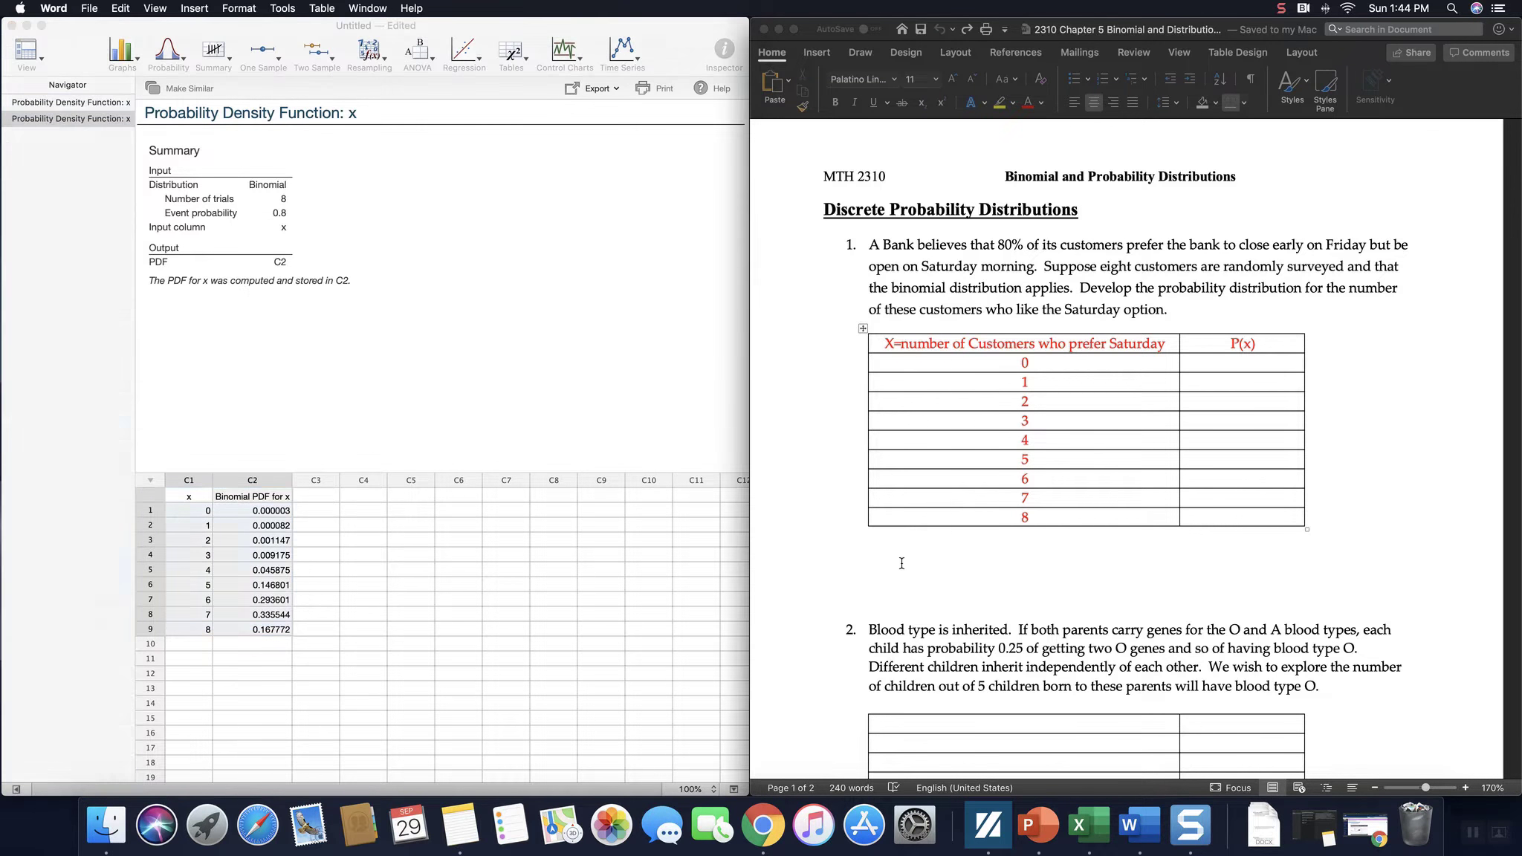
pyautogui.write('x\tBinomial PDF for x 0\t0.00000256 1\t0.0000819199999999998 2\t0.00114688 3\t0.00917504000000001 4\t0.0458752000000001 5\t0.14680064 6\t0.293601280000001 7\t0.33554432 8\t0.16777216')
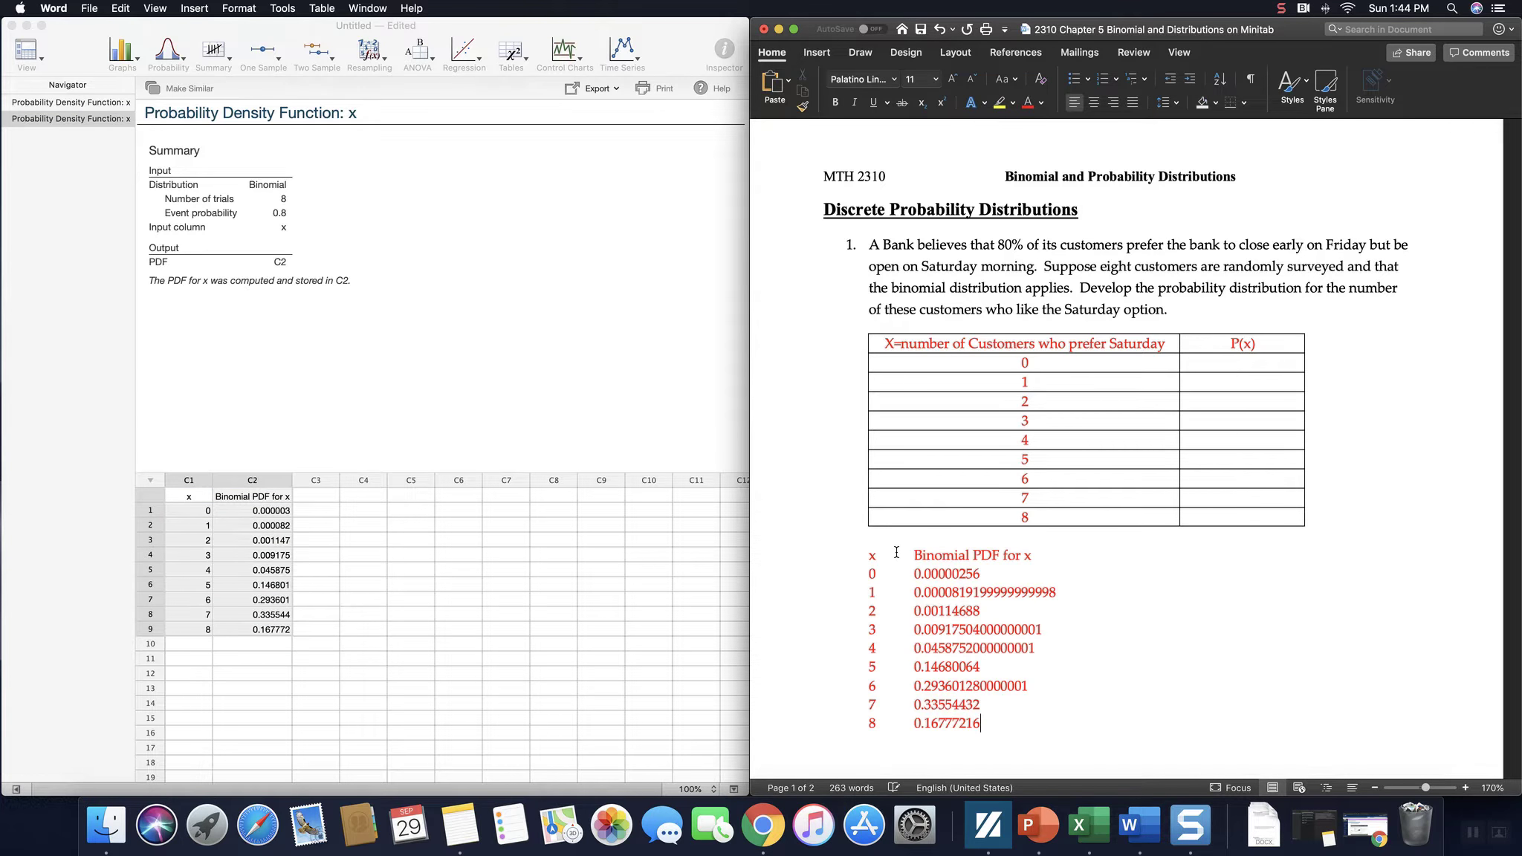
# - Delete the customer-count table with the empty P(x) column under question 1 in the Word worksheet
pyautogui.scroll(-5, 1144, 644)
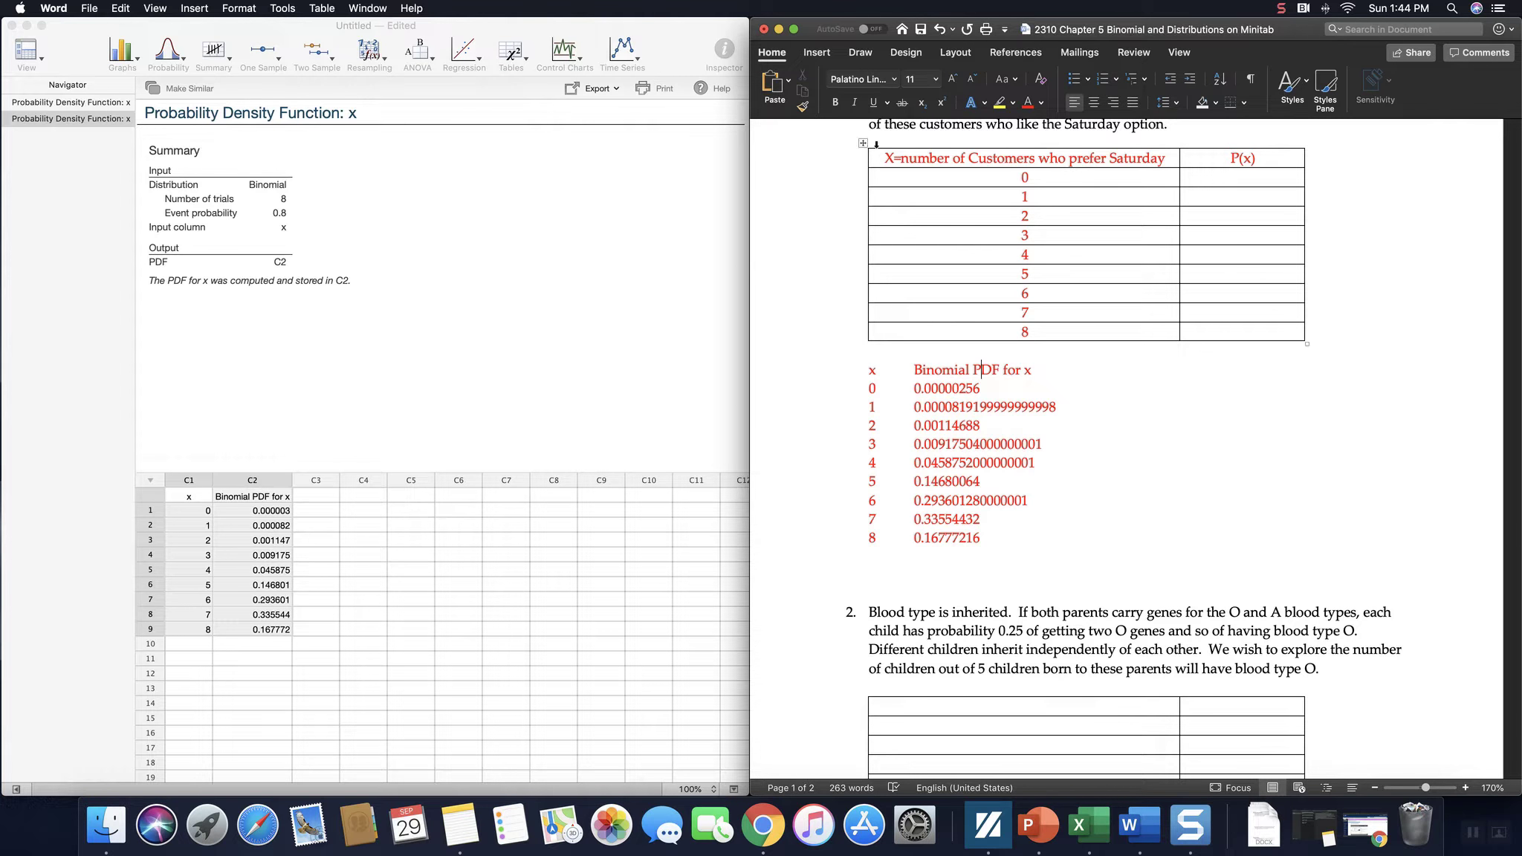
pyautogui.click(862, 143)
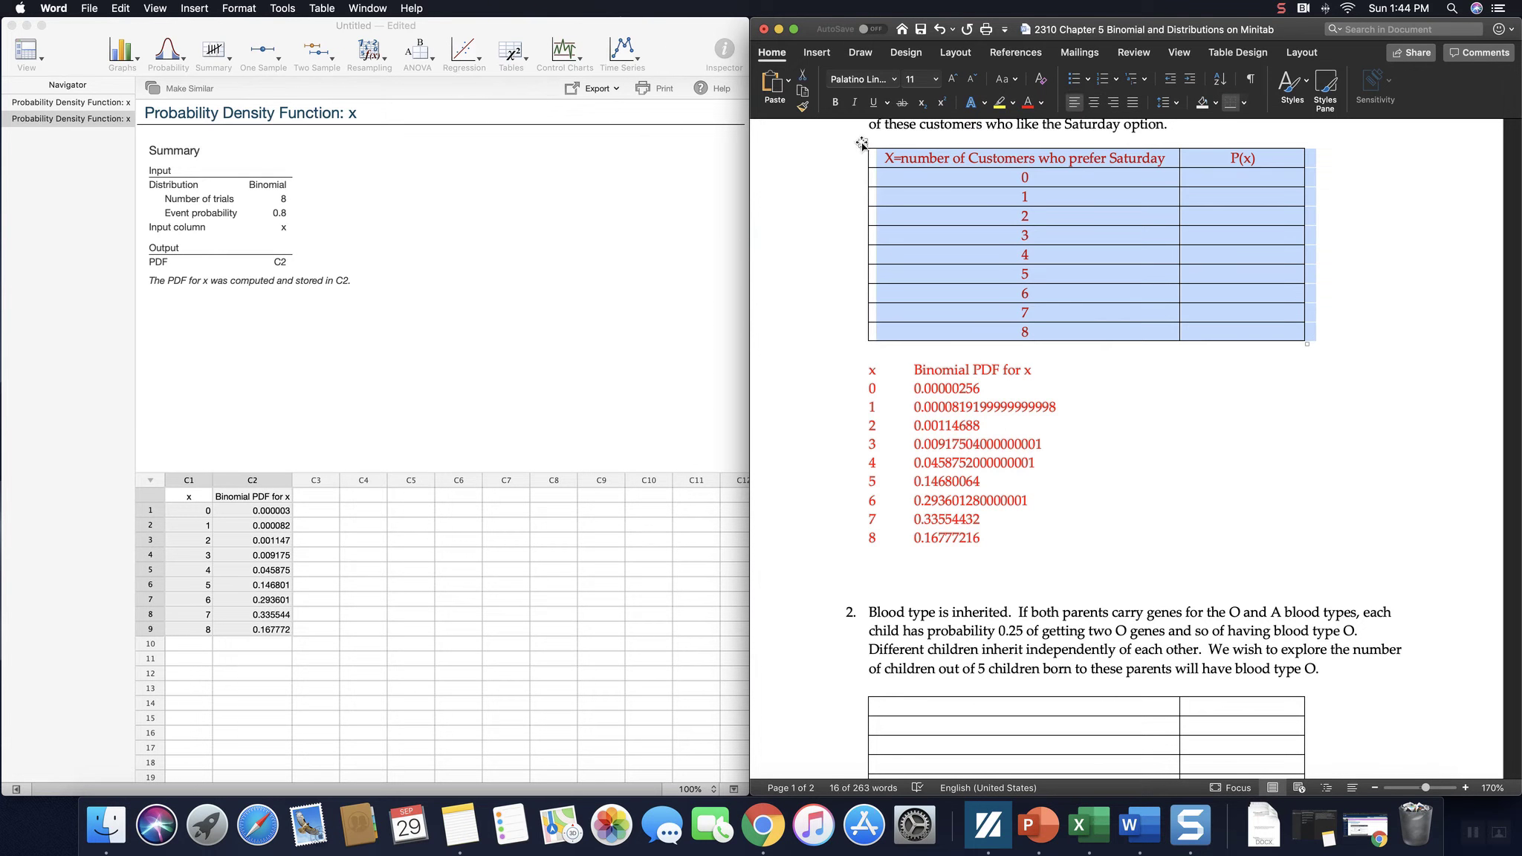
pyautogui.press('BackSpace')
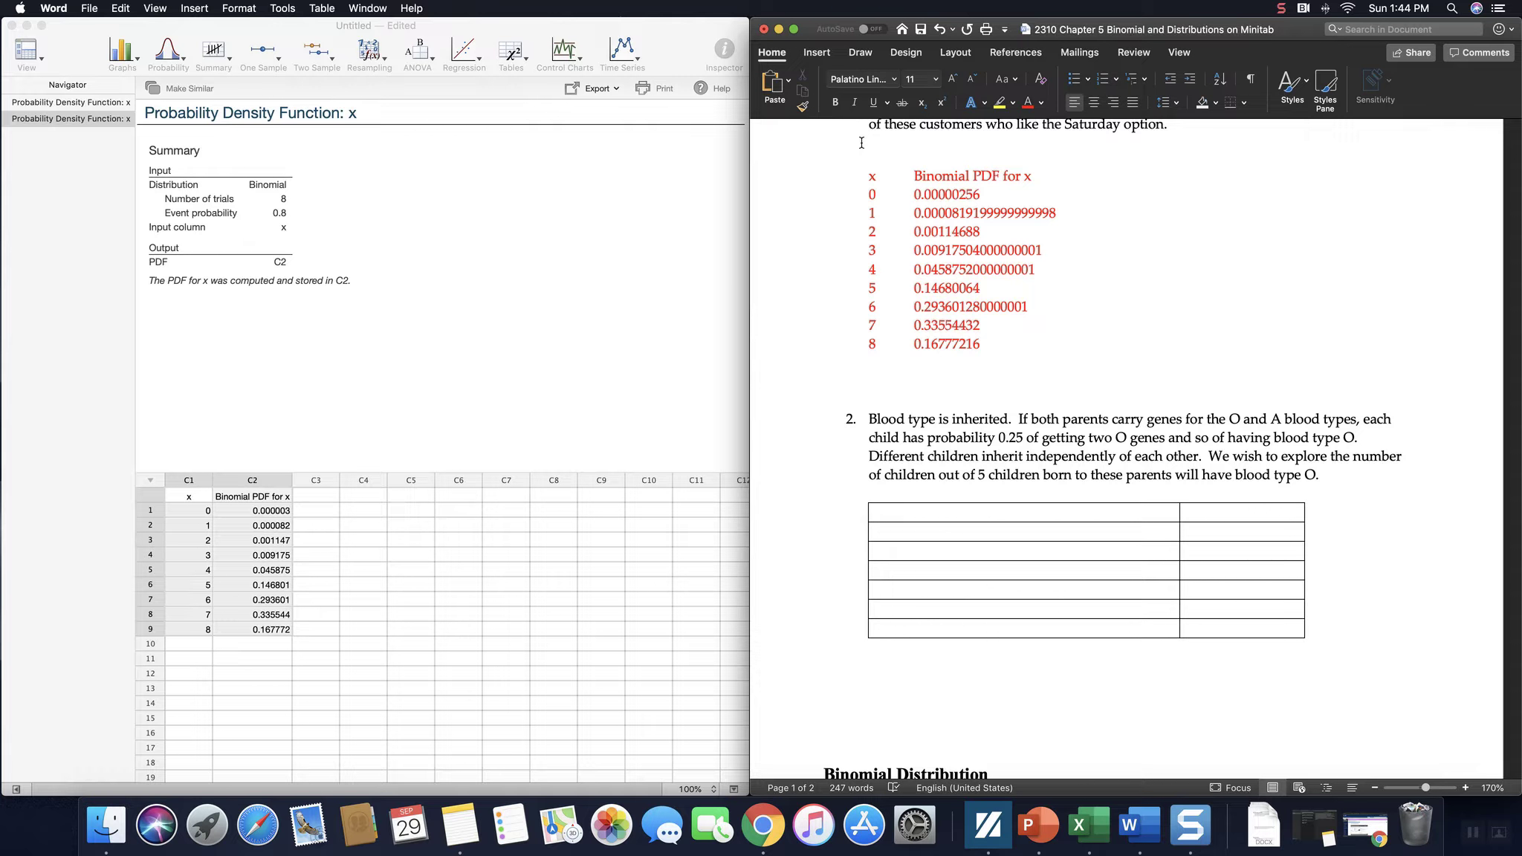
# - Color the sentence "Different children inherit independently of each other." red in question 2, and delete the empty table below the question
pyautogui.scroll(-5, 1039, 650)
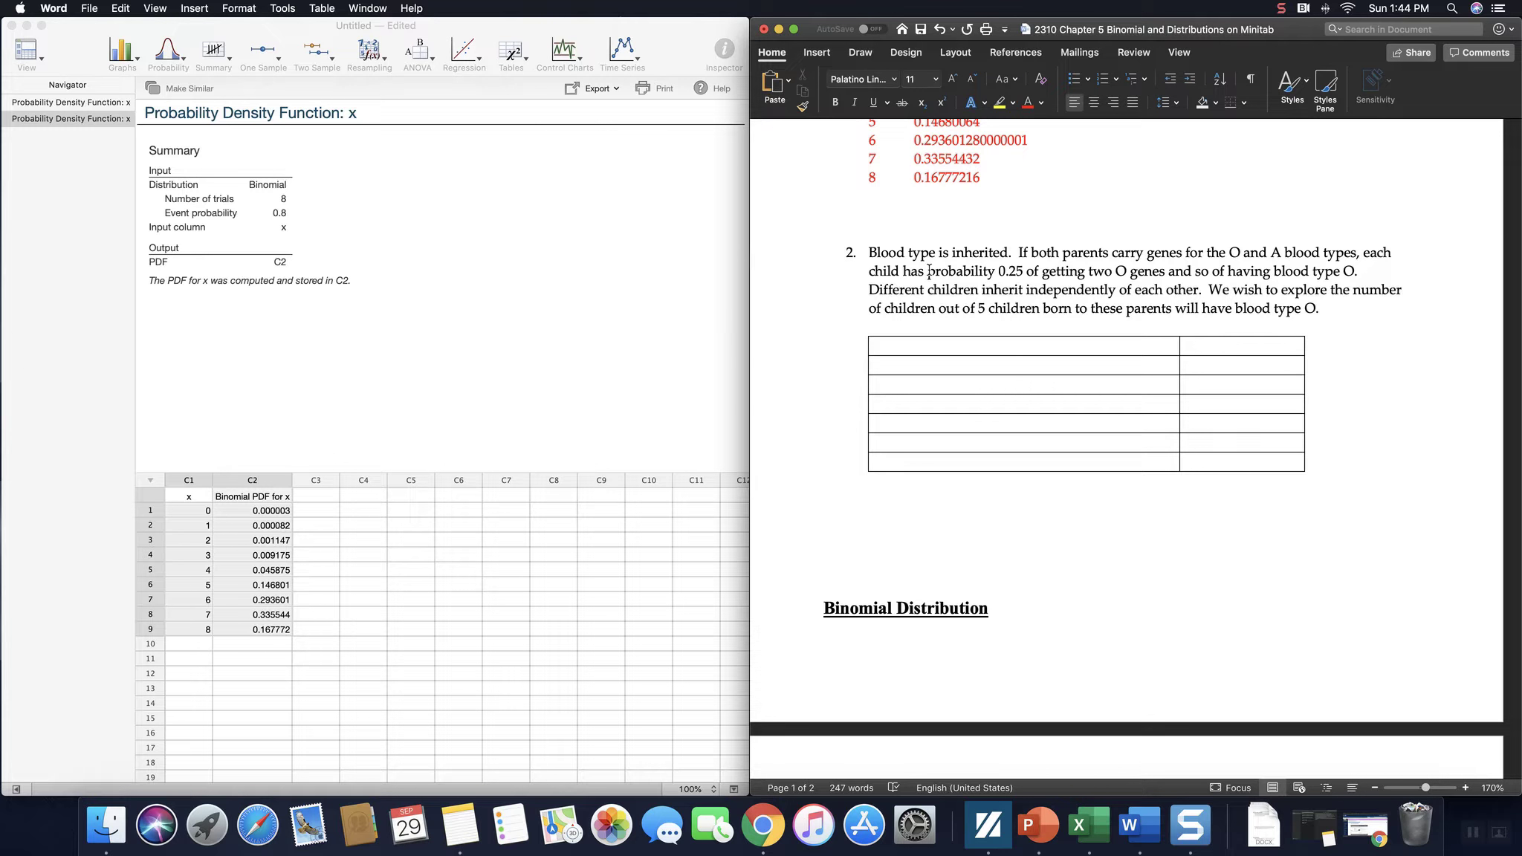
pyautogui.hscroll(-1, 1030, 271)
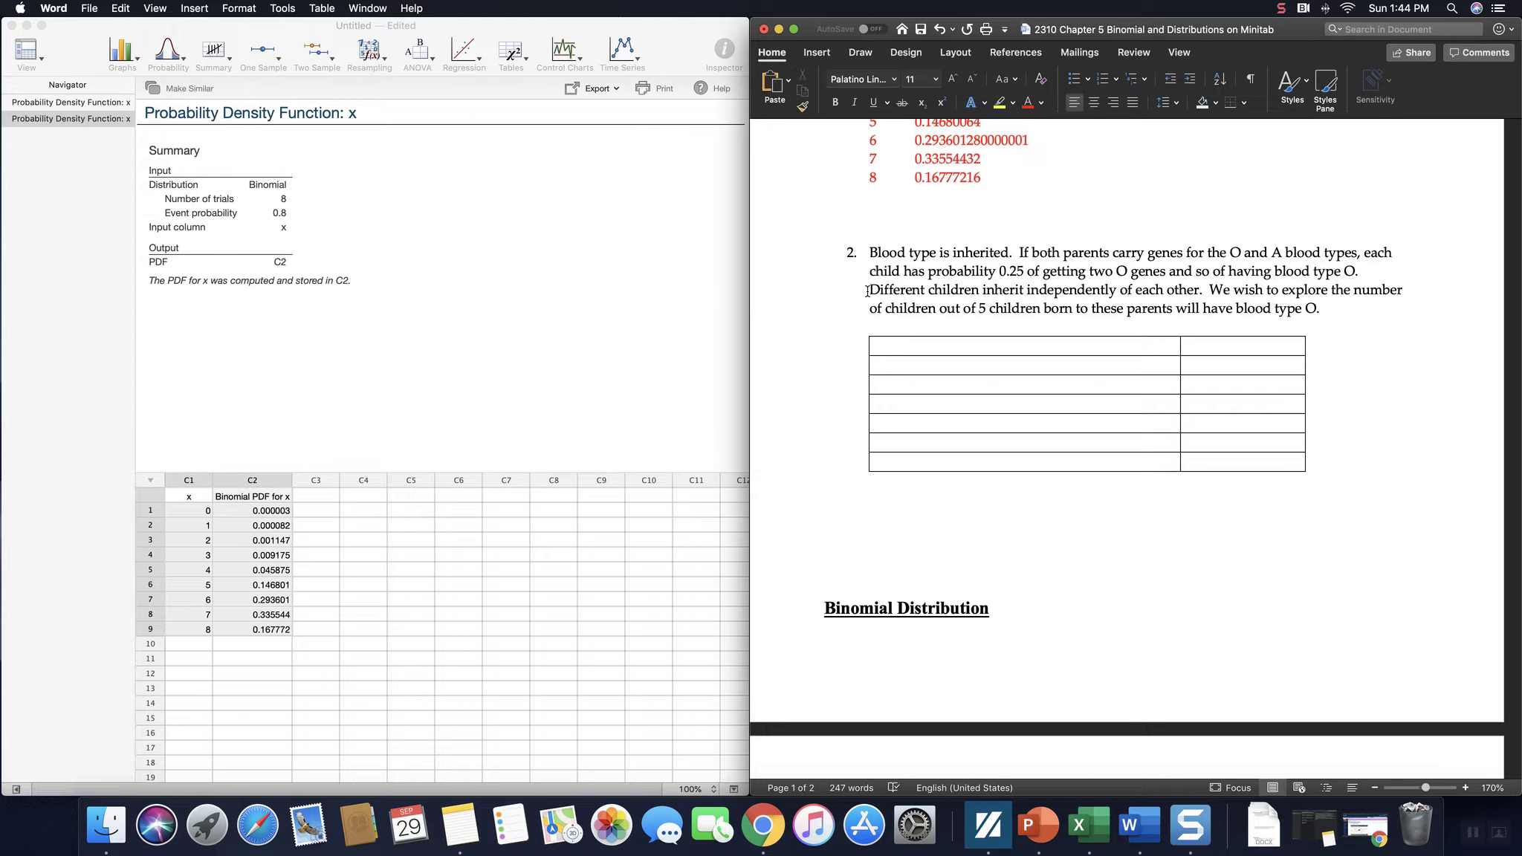
pyautogui.moveTo(867, 291); pyautogui.dragTo(1205, 286)
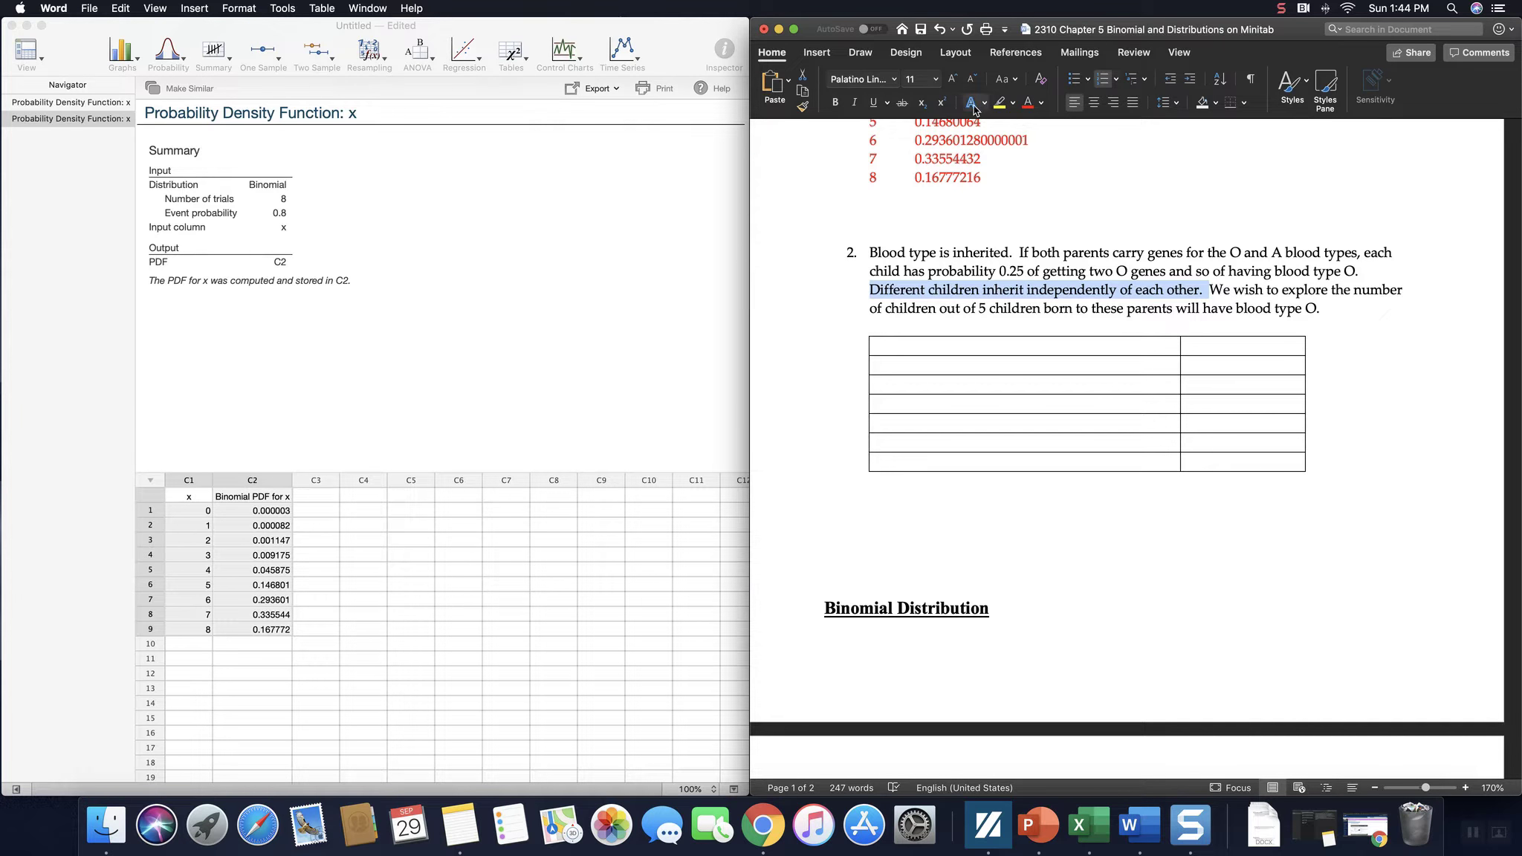
pyautogui.click(1028, 102)
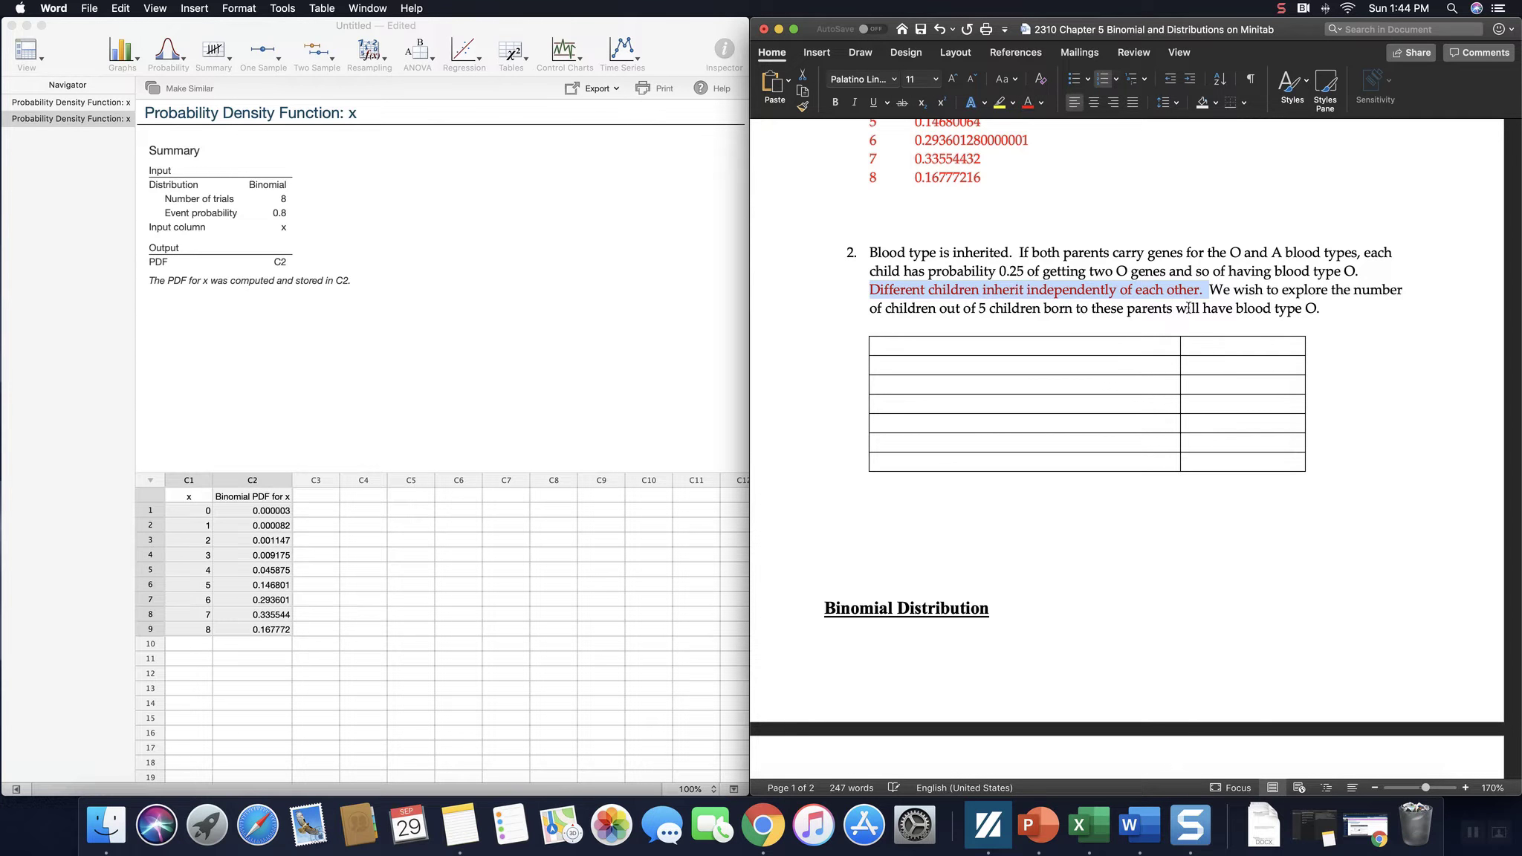
pyautogui.click(1187, 312)
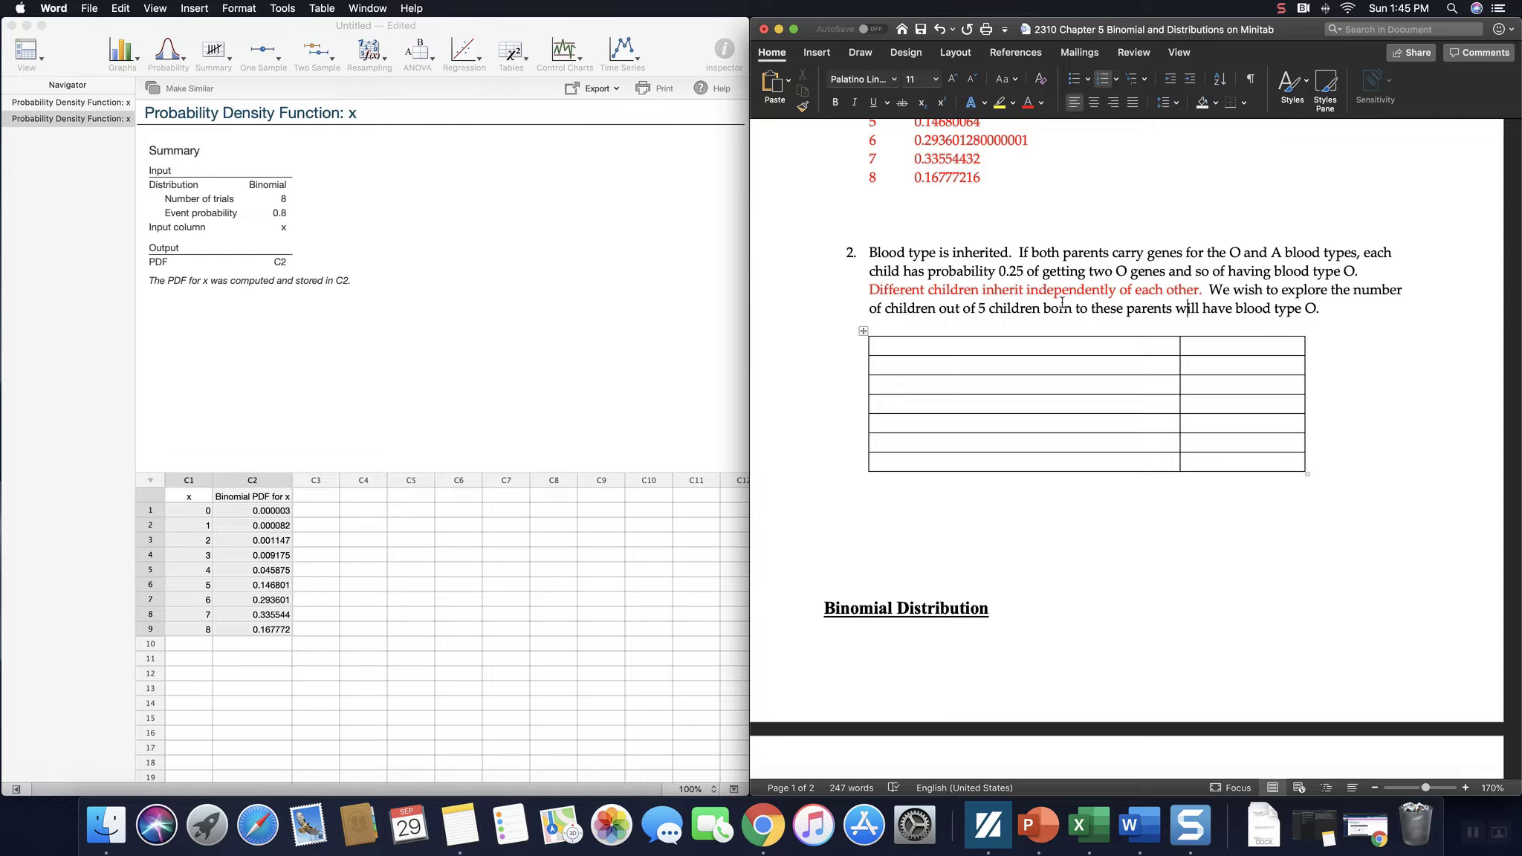
pyautogui.click(863, 331)
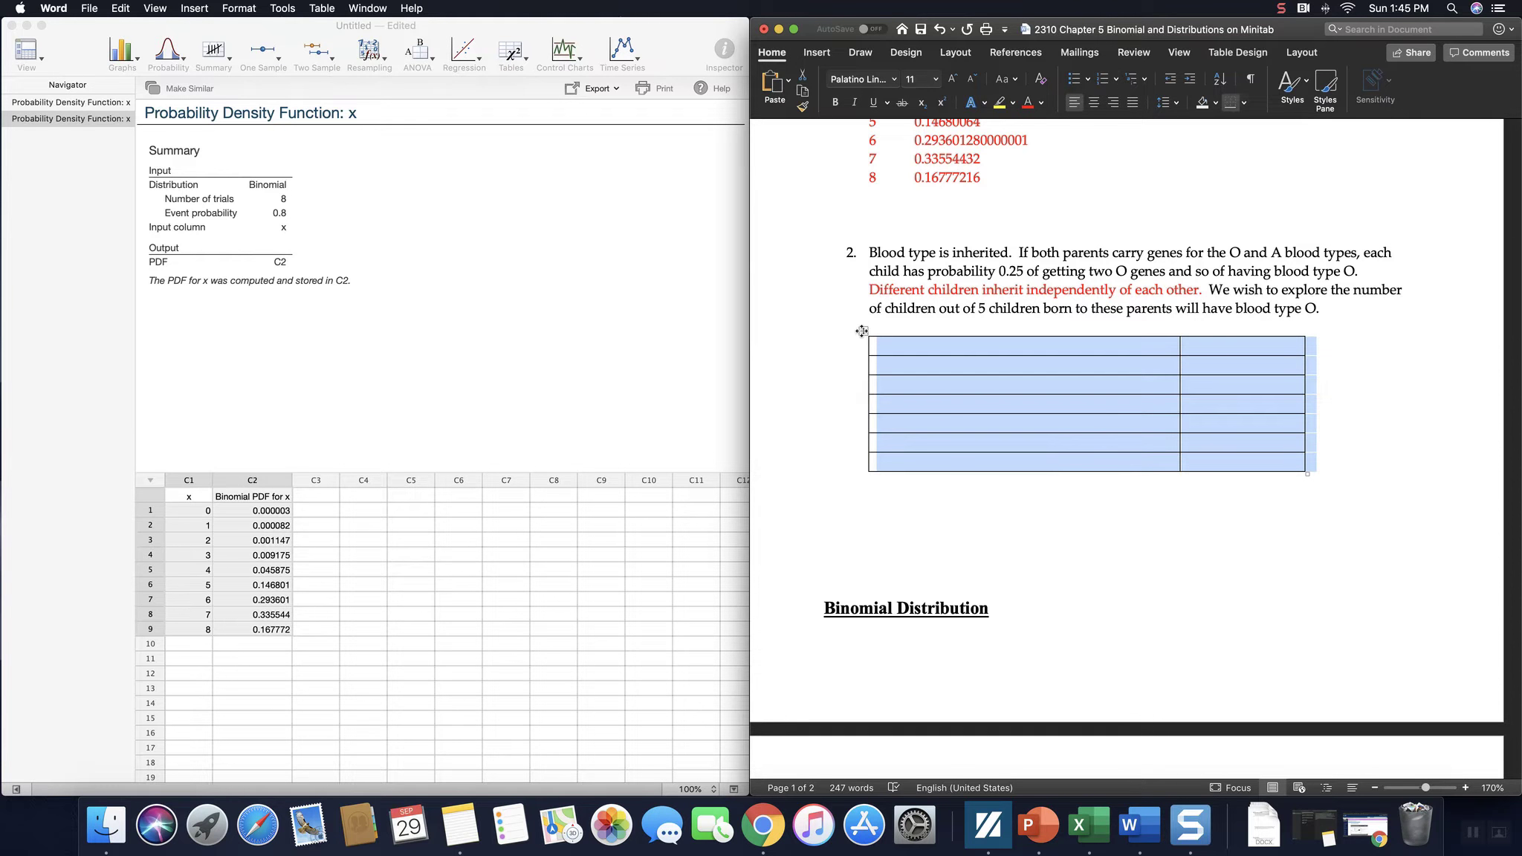
pyautogui.press('BackSpace')
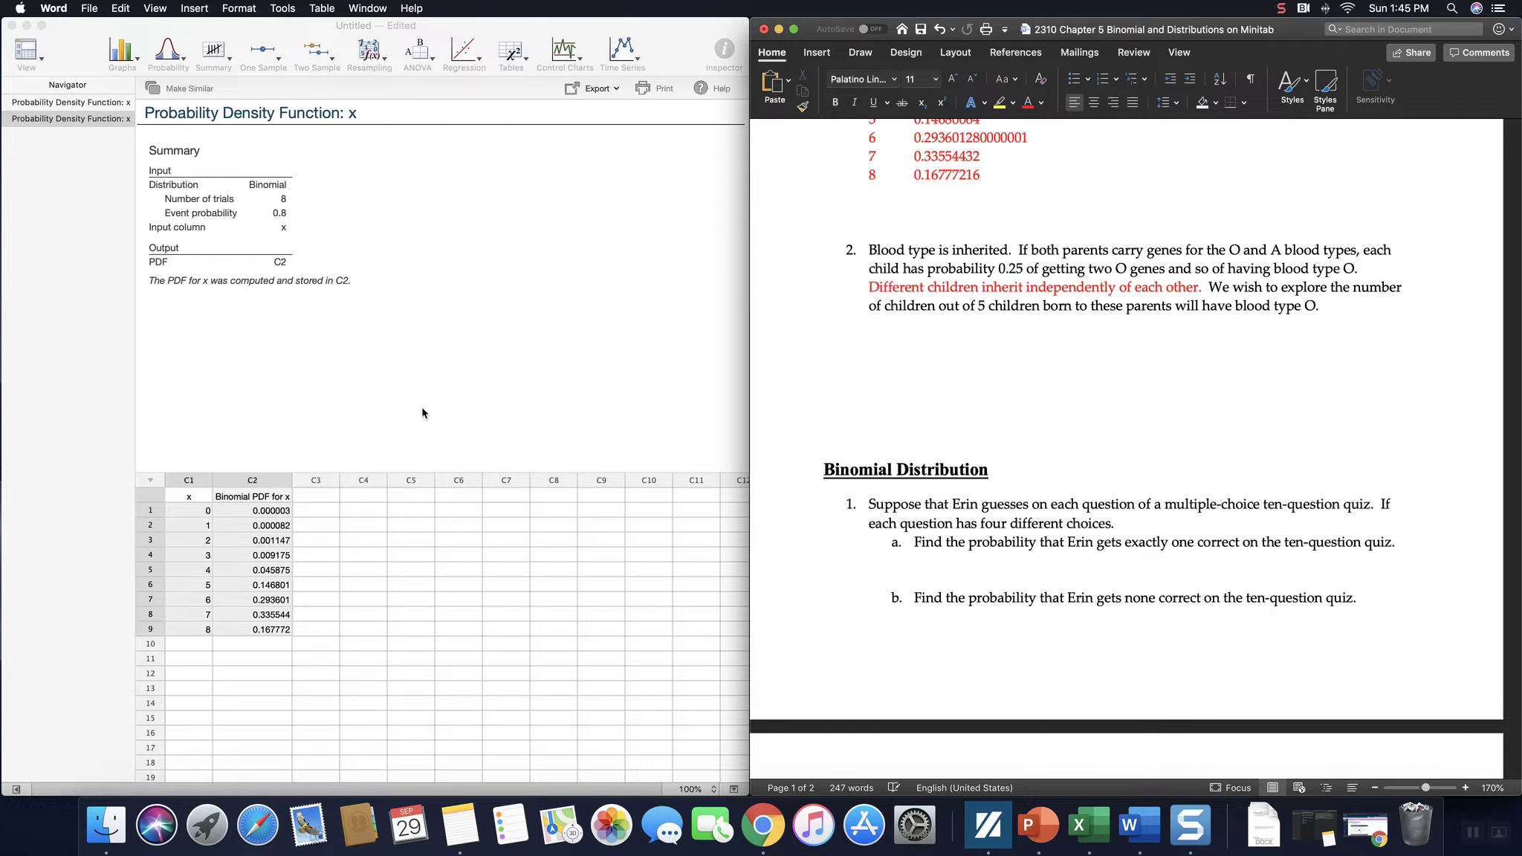
# - Switch to Minitab Express and name worksheet column C5 "num type O"
pyautogui.click(409, 536)
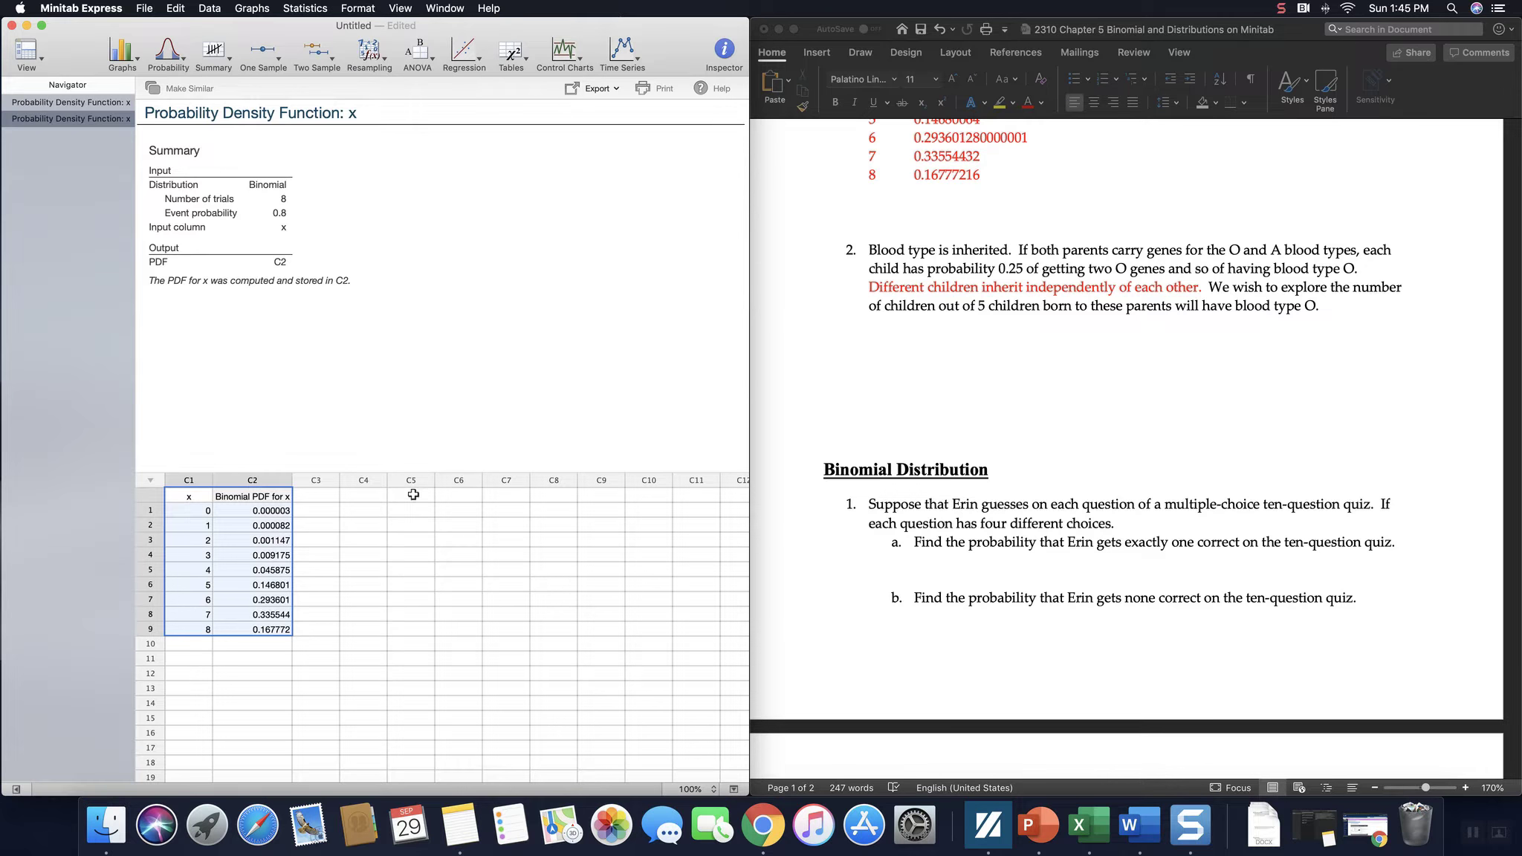
pyautogui.click(410, 495)
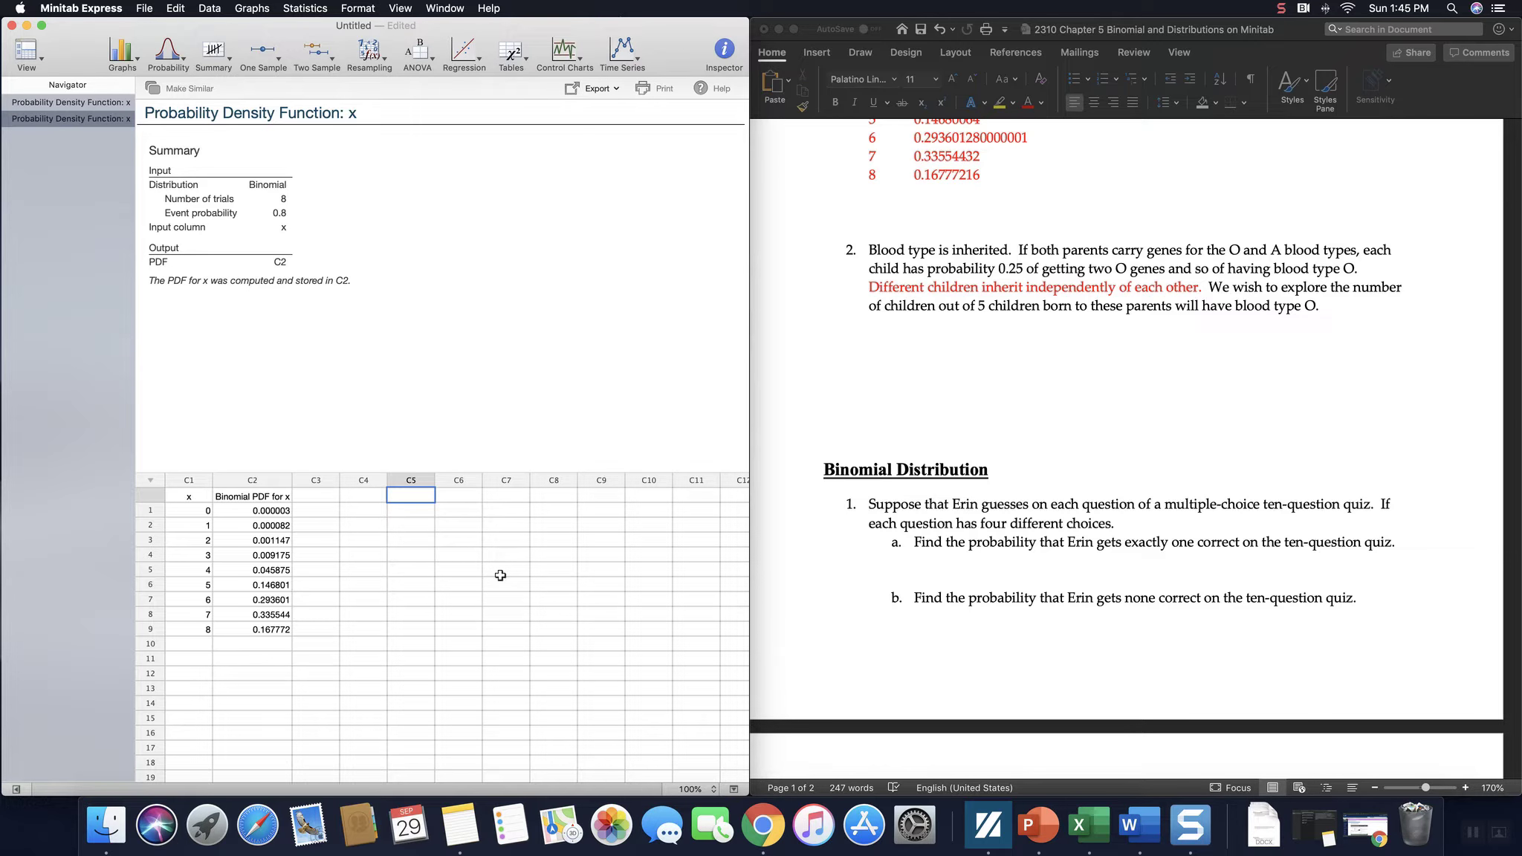
pyautogui.write('num type O')
pyautogui.press('Return')
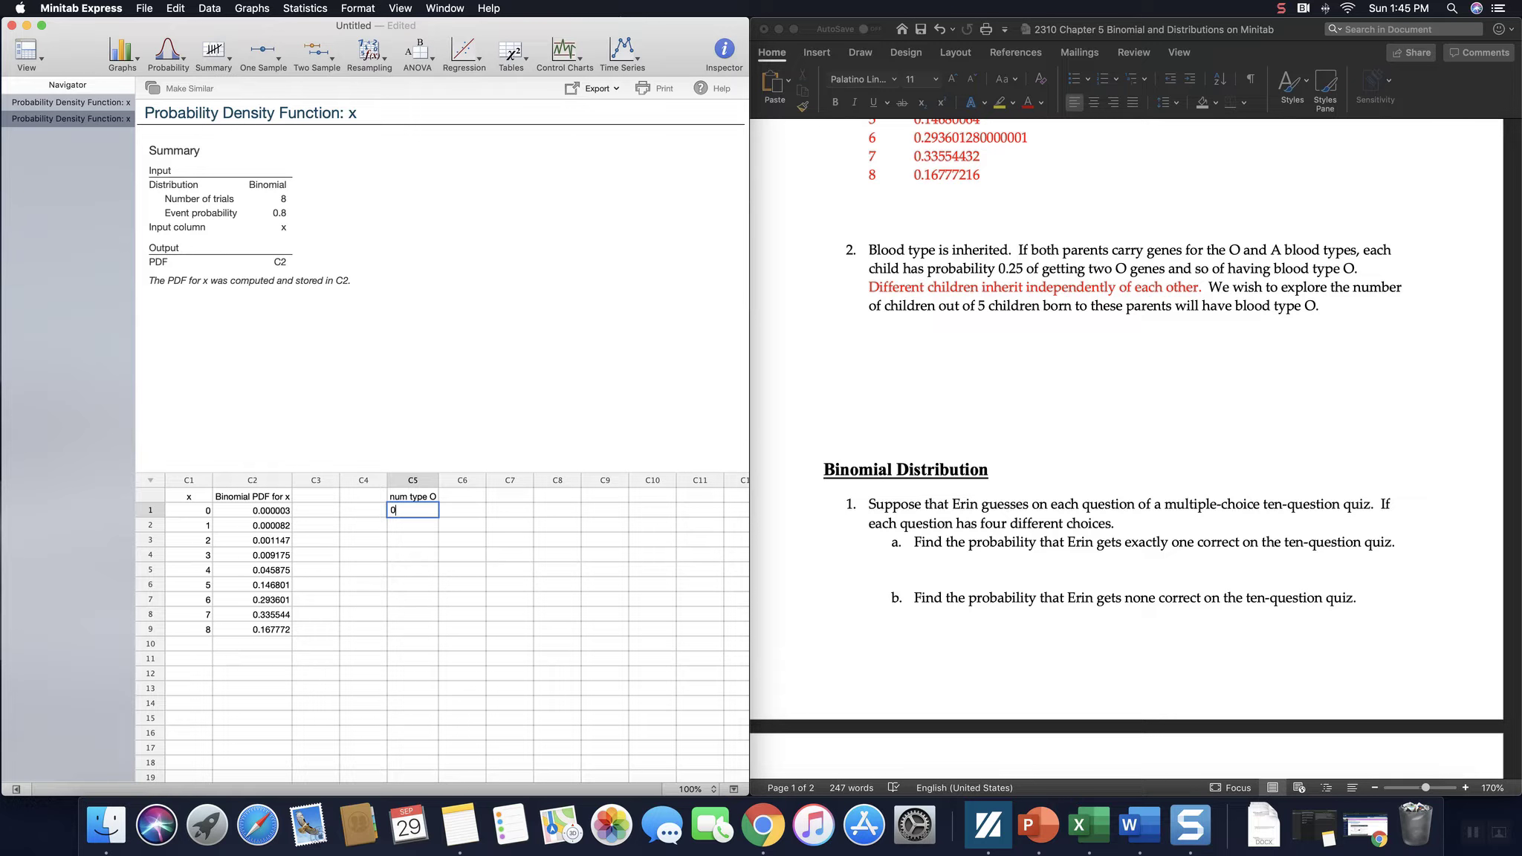
# - Fill the num type O column with the values 0 through 5 in rows 1 to 6
pyautogui.press('Return')
pyautogui.press('Return')
pyautogui.write('2')
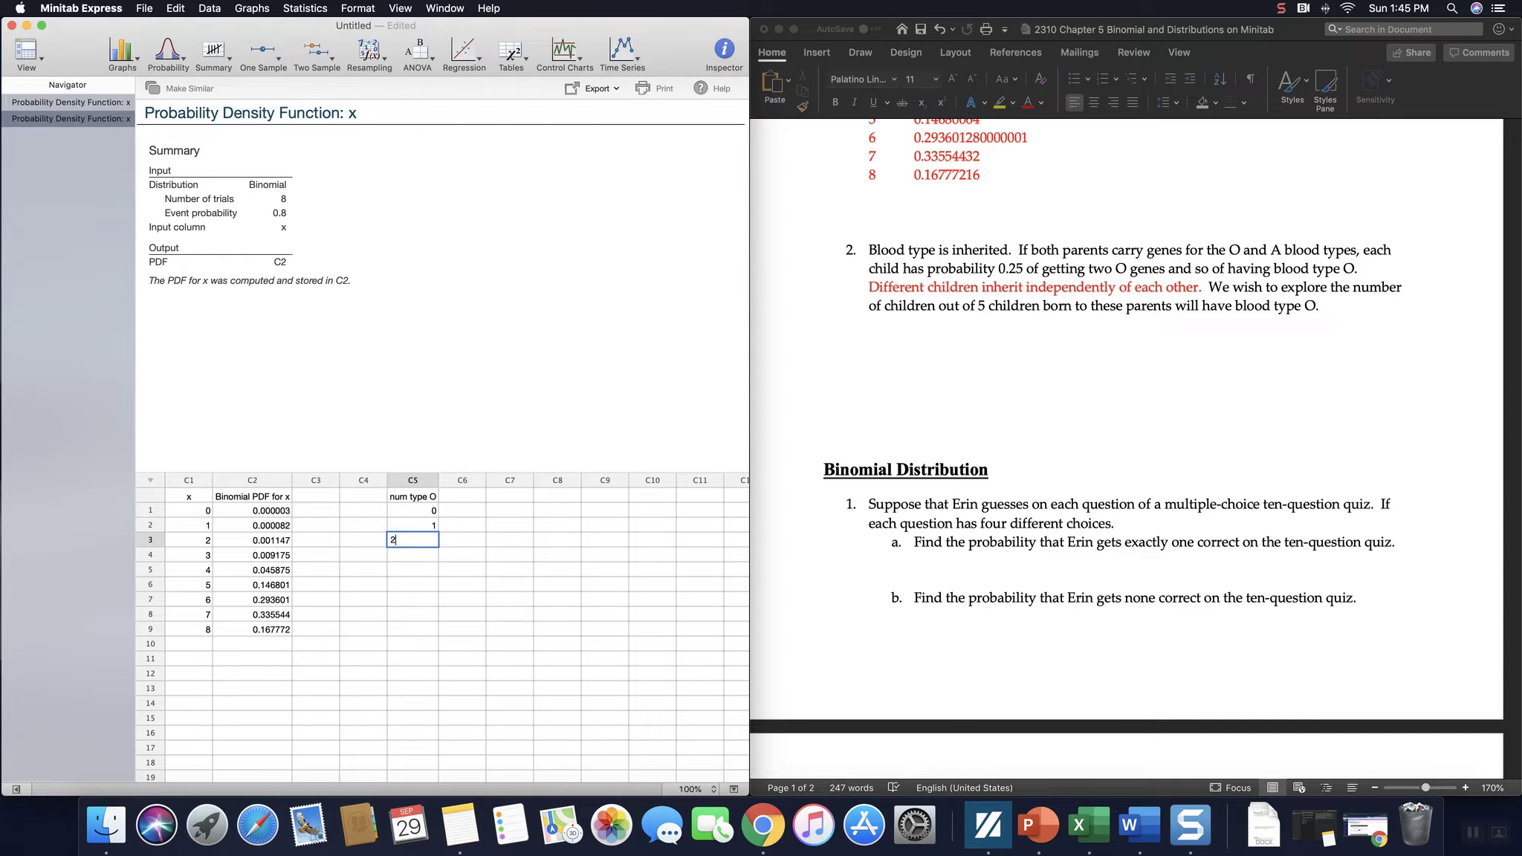
pyautogui.press('Return')
pyautogui.write('3')
pyautogui.press('Return')
pyautogui.press('Return')
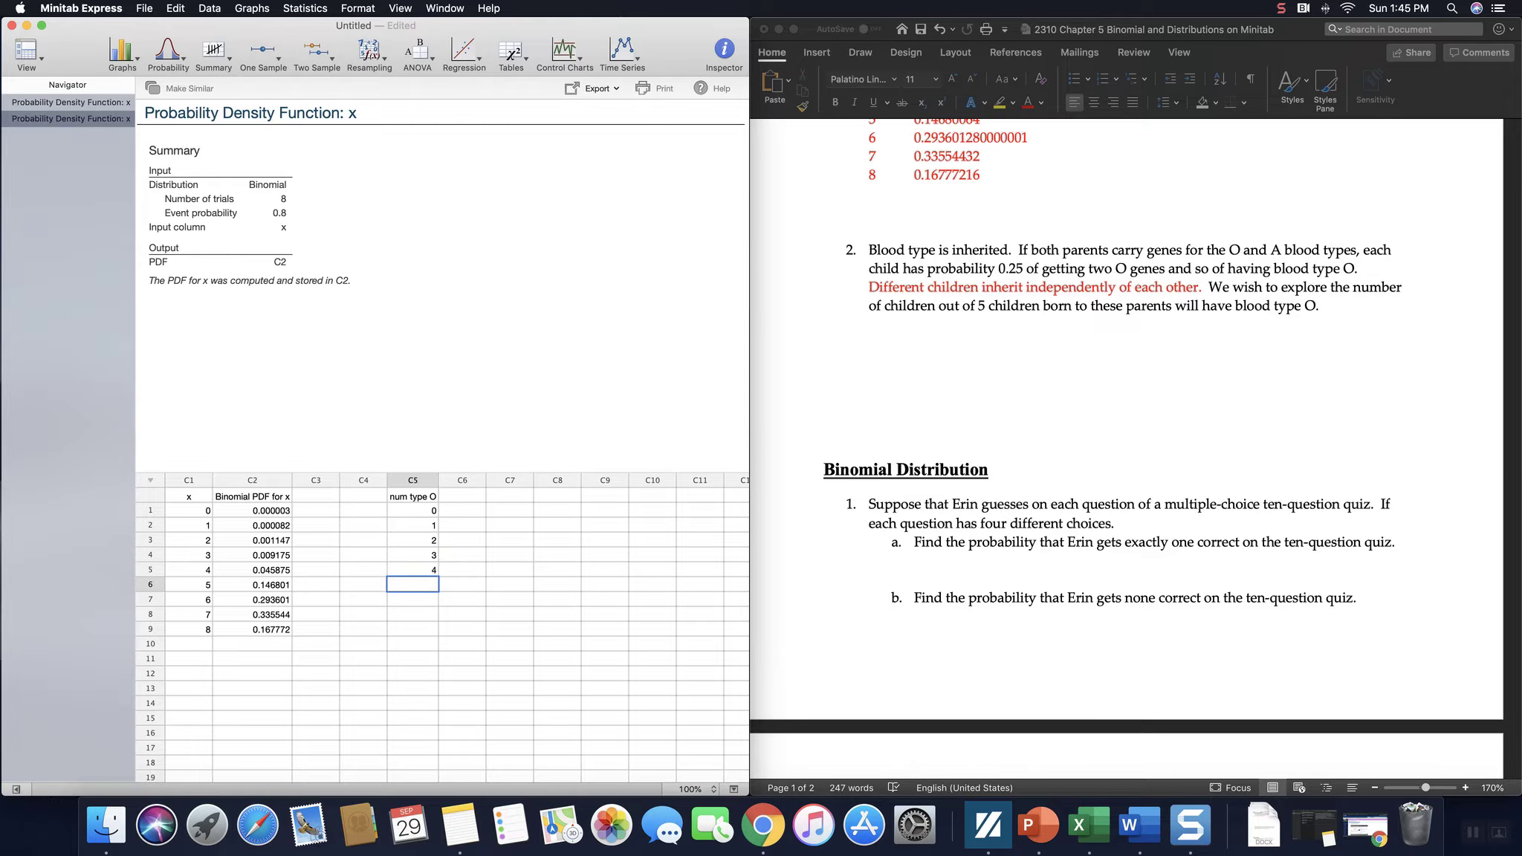
pyautogui.write('5')
pyautogui.press('Up')
pyautogui.press('Up')
pyautogui.press('Up')
pyautogui.press('Up')
pyautogui.press('Up')
pyautogui.press('Up')
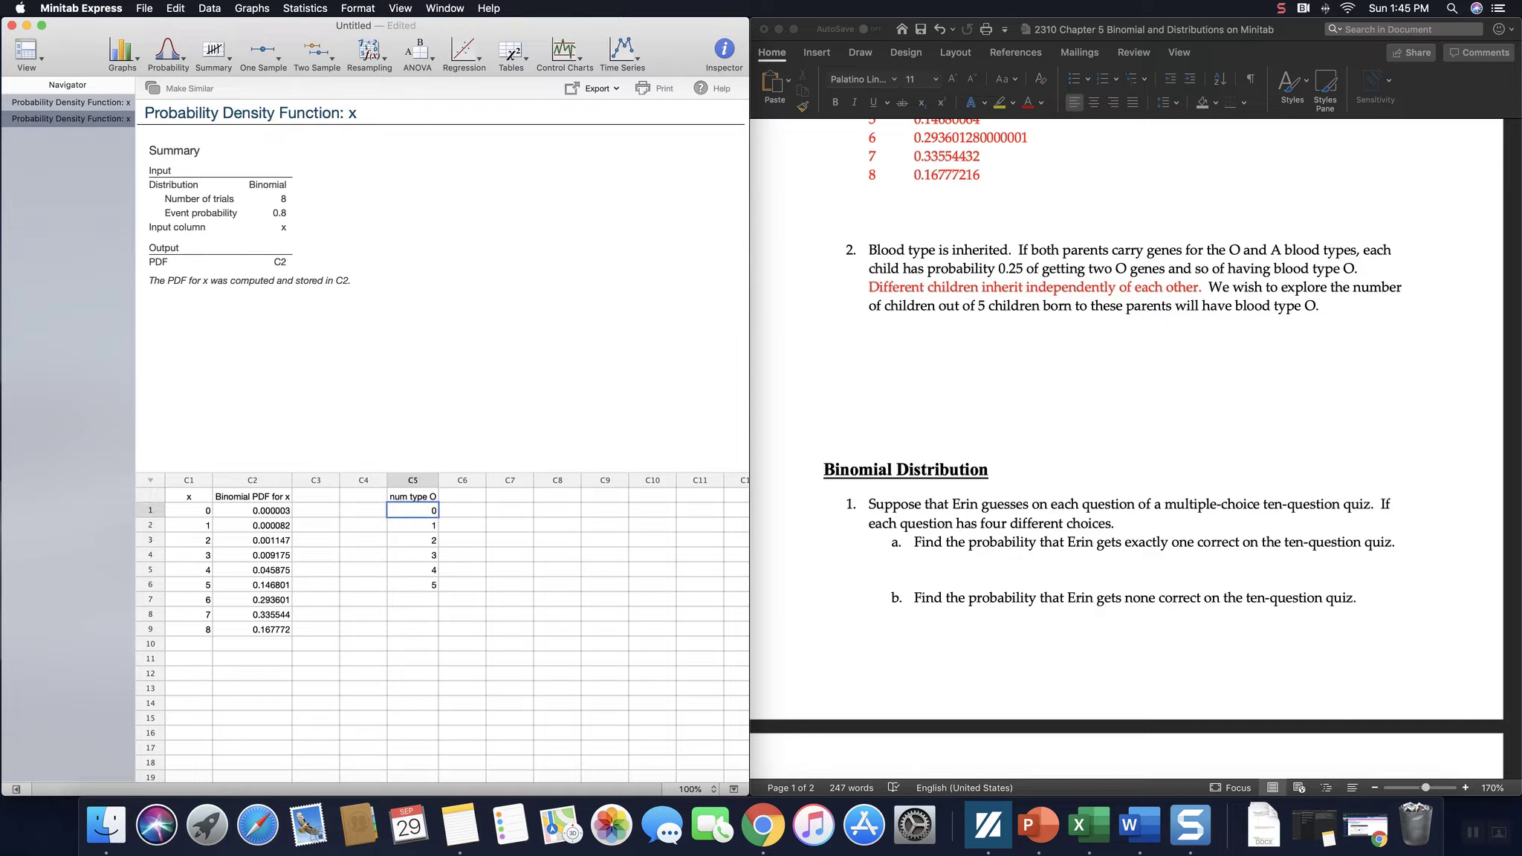
pyautogui.press('Right')
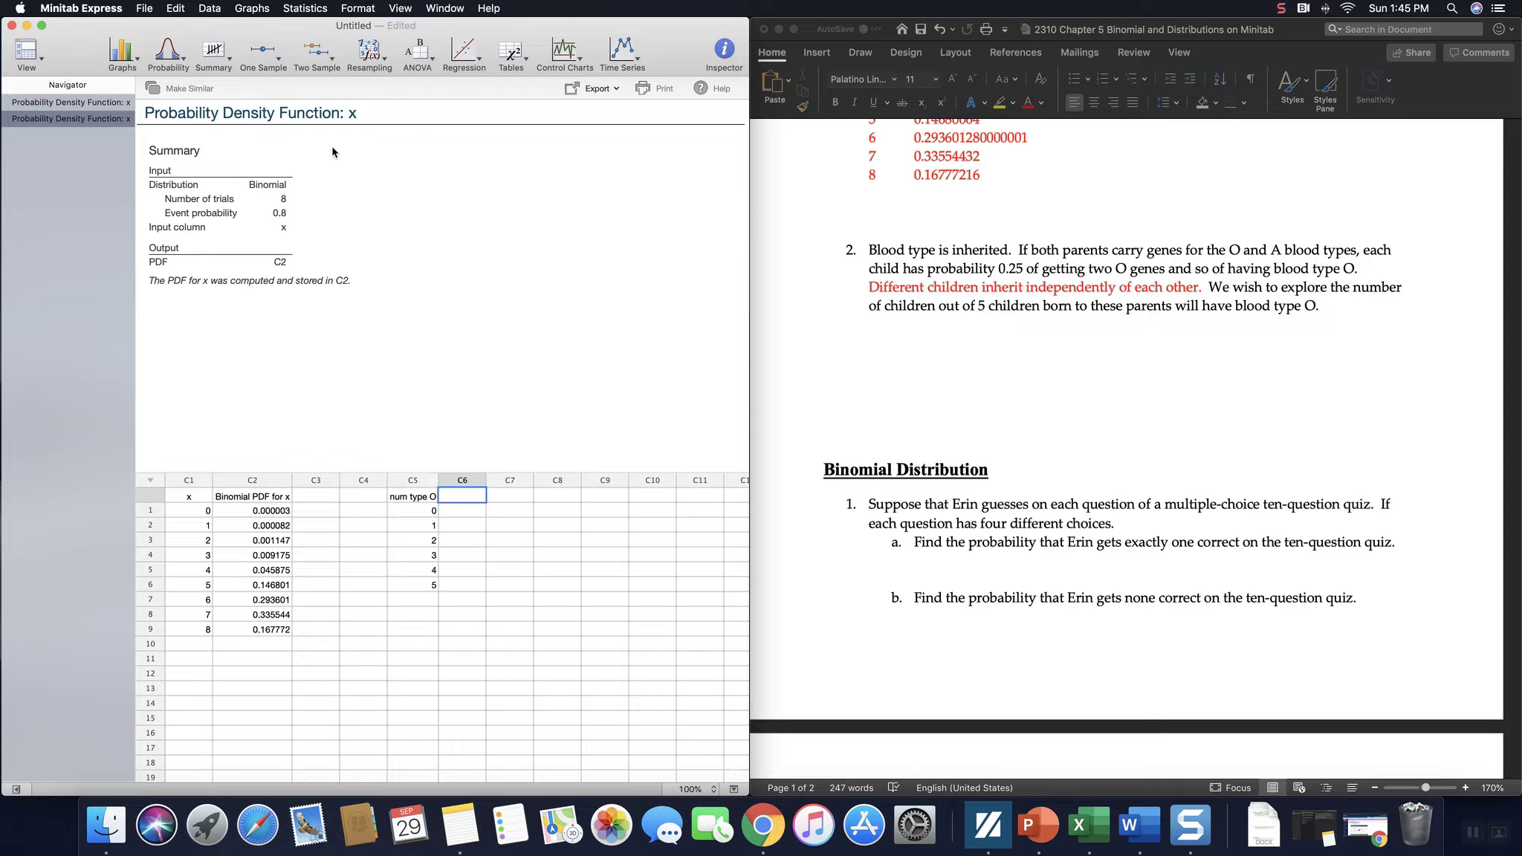
# - Start a Probability Density Function calculation with a column of values as input, using the num type O column
pyautogui.click(304, 9)
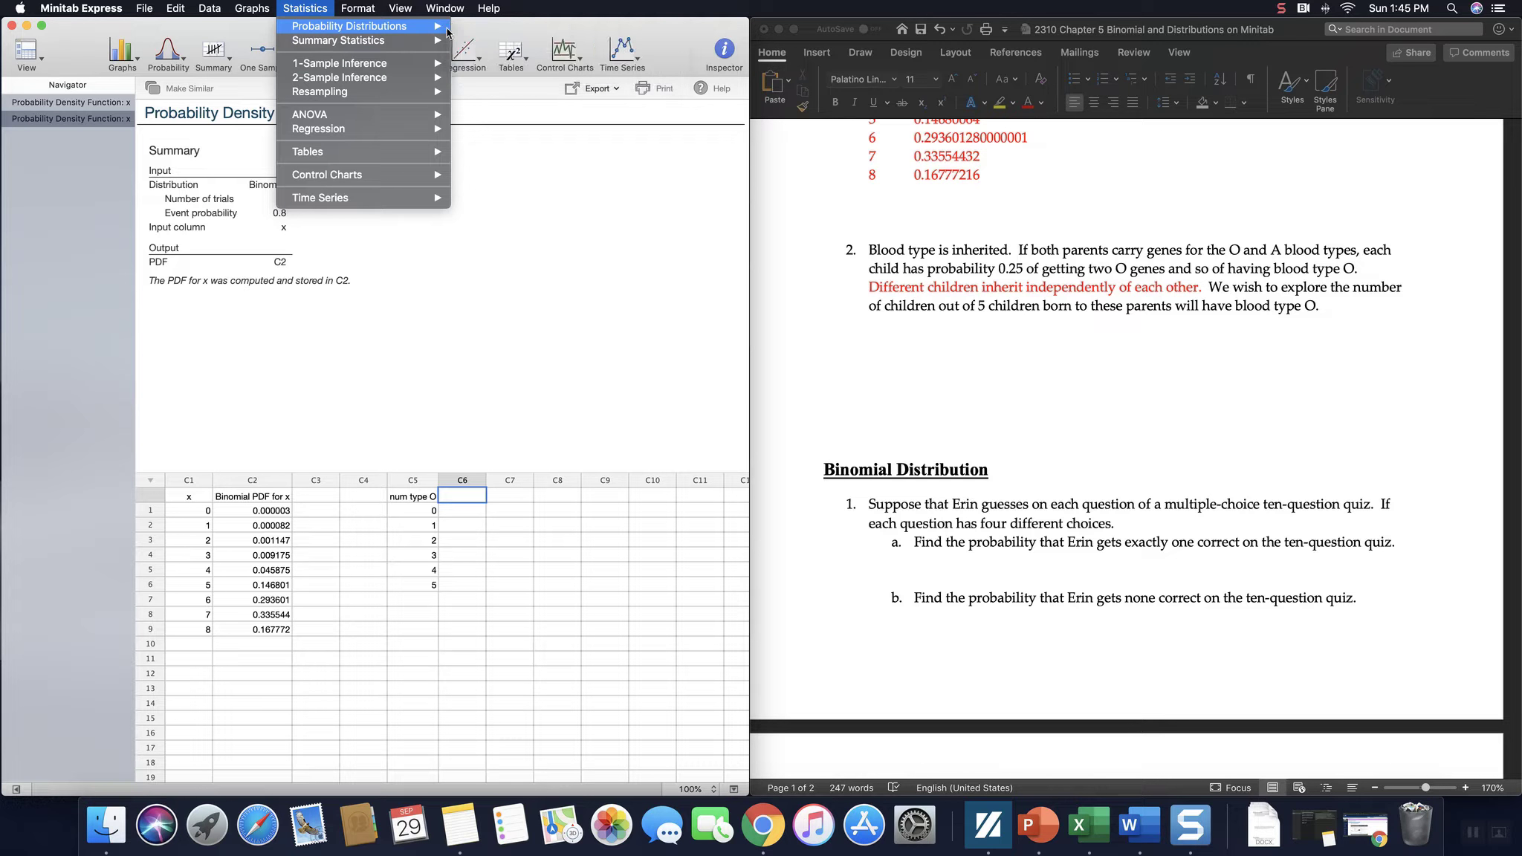
pyautogui.moveTo(435, 27)
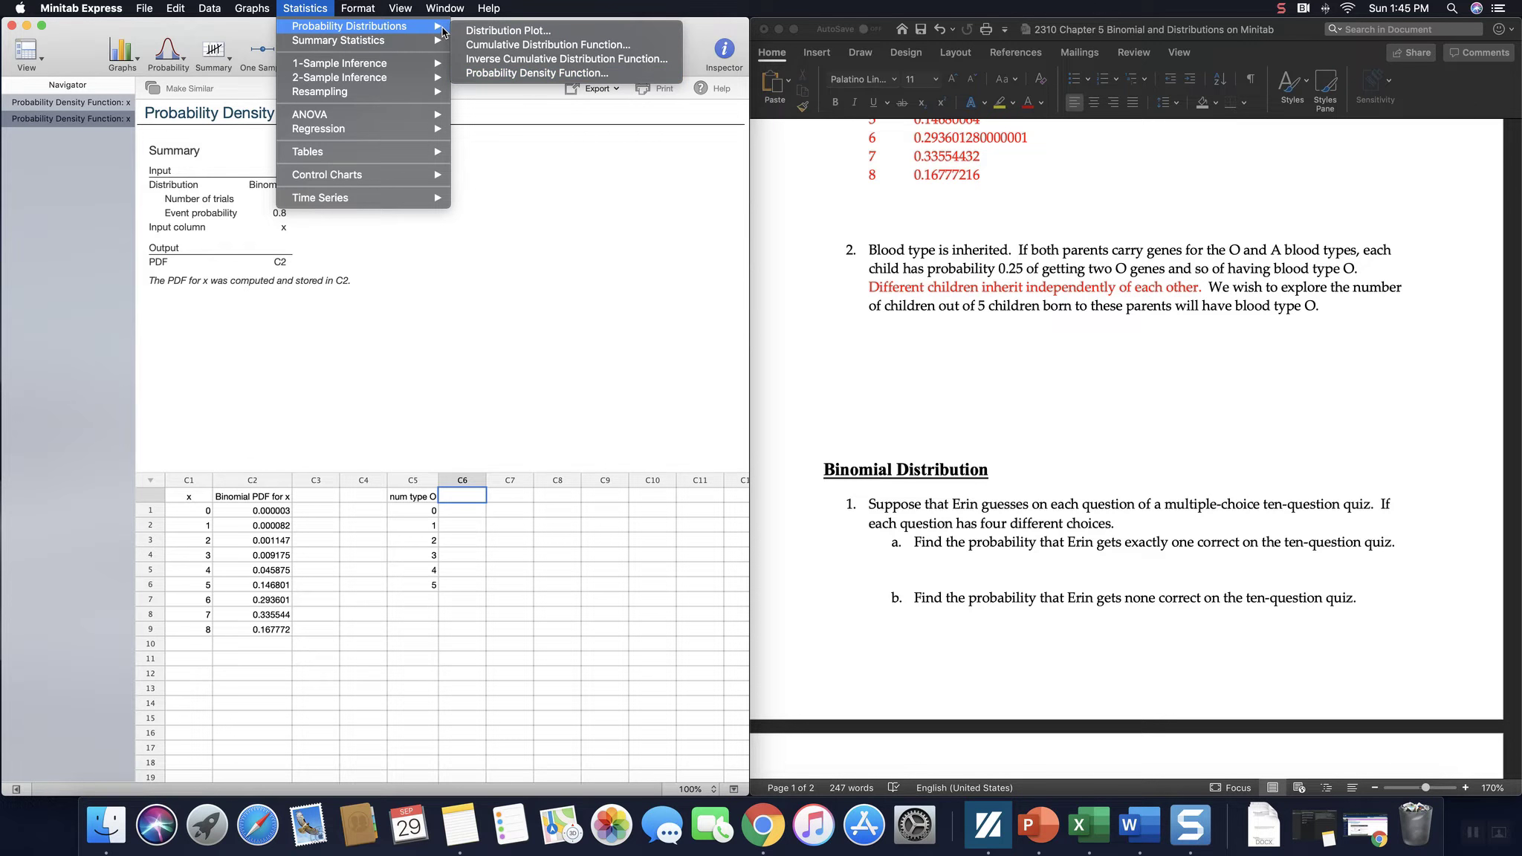
pyautogui.click(563, 75)
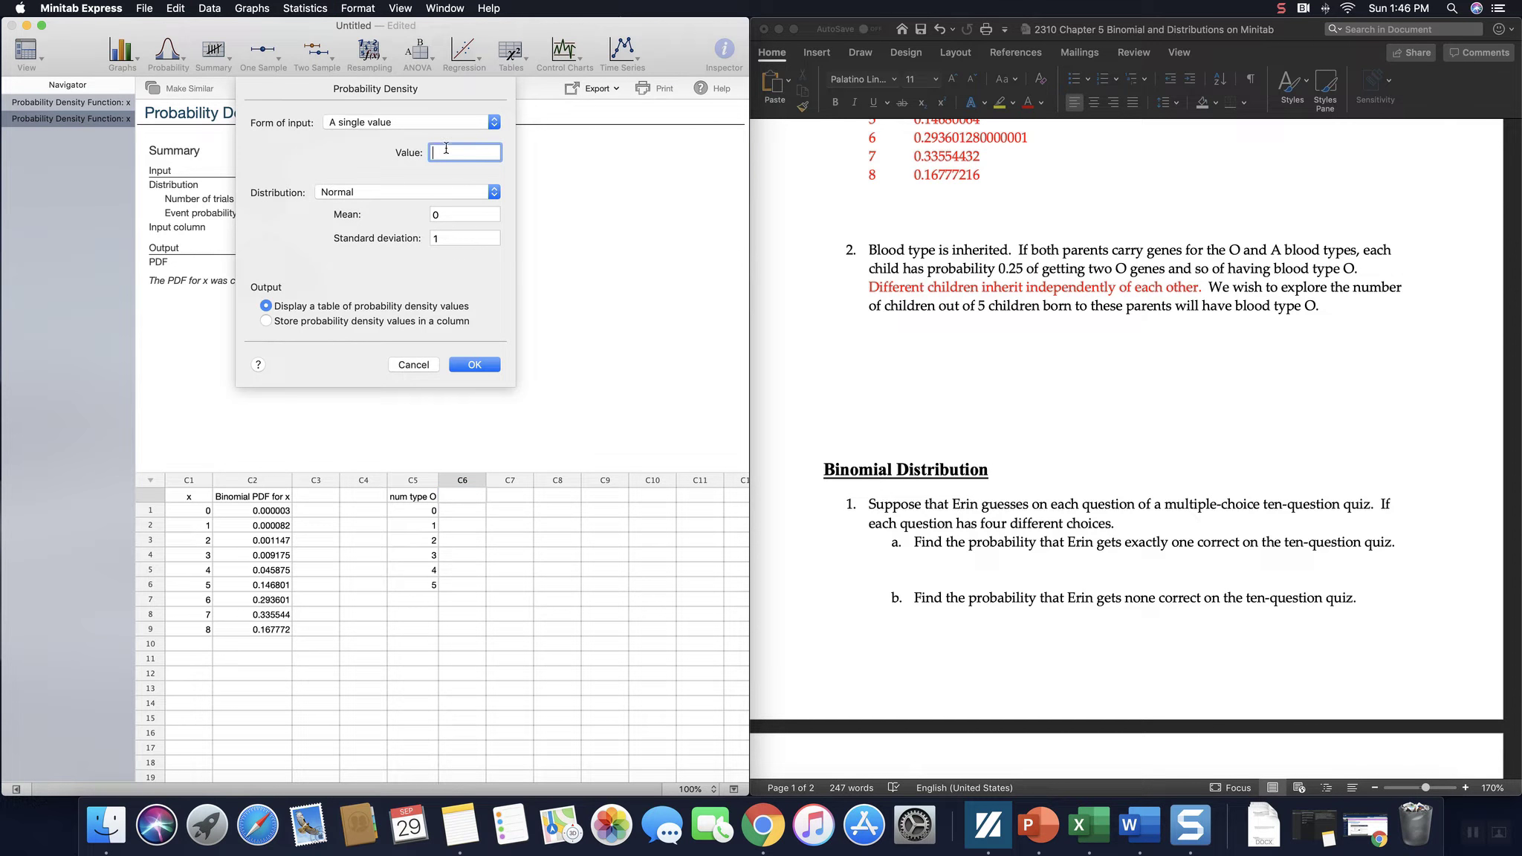
pyautogui.click(395, 125)
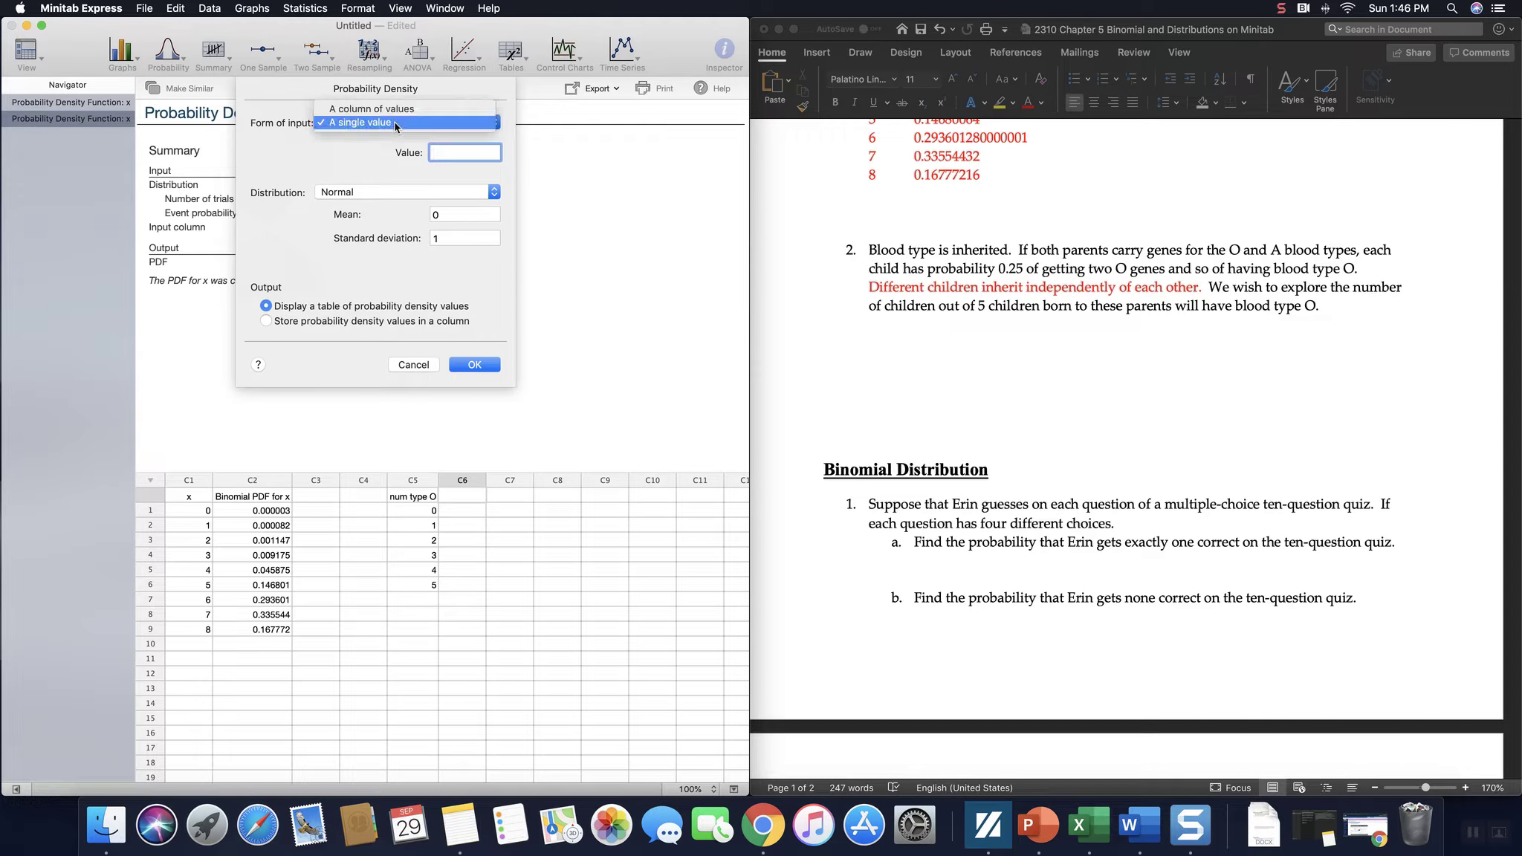
pyautogui.click(404, 109)
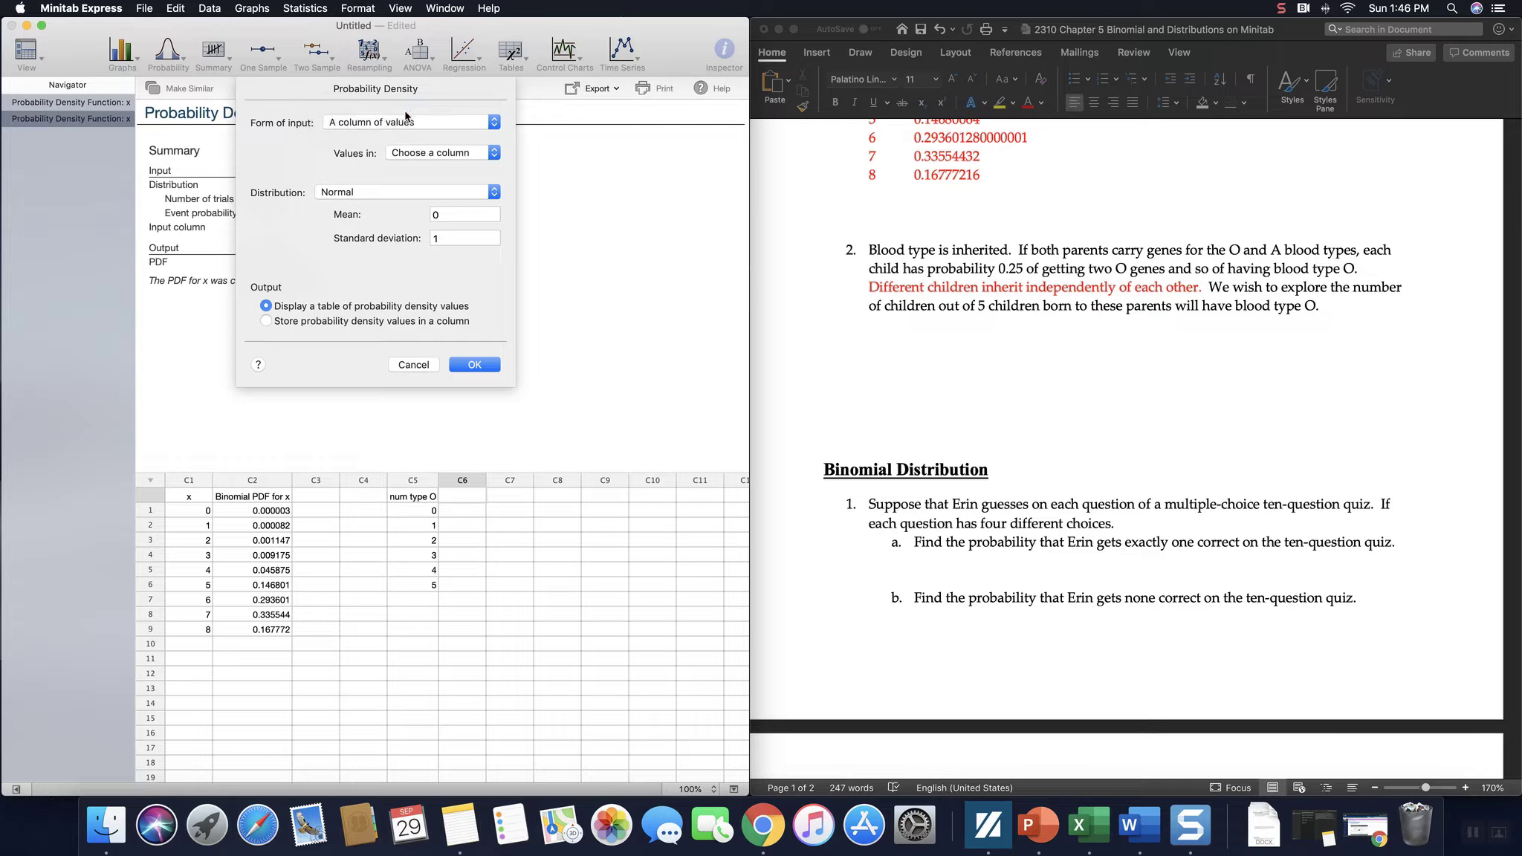
pyautogui.click(439, 155)
pyautogui.click(431, 208)
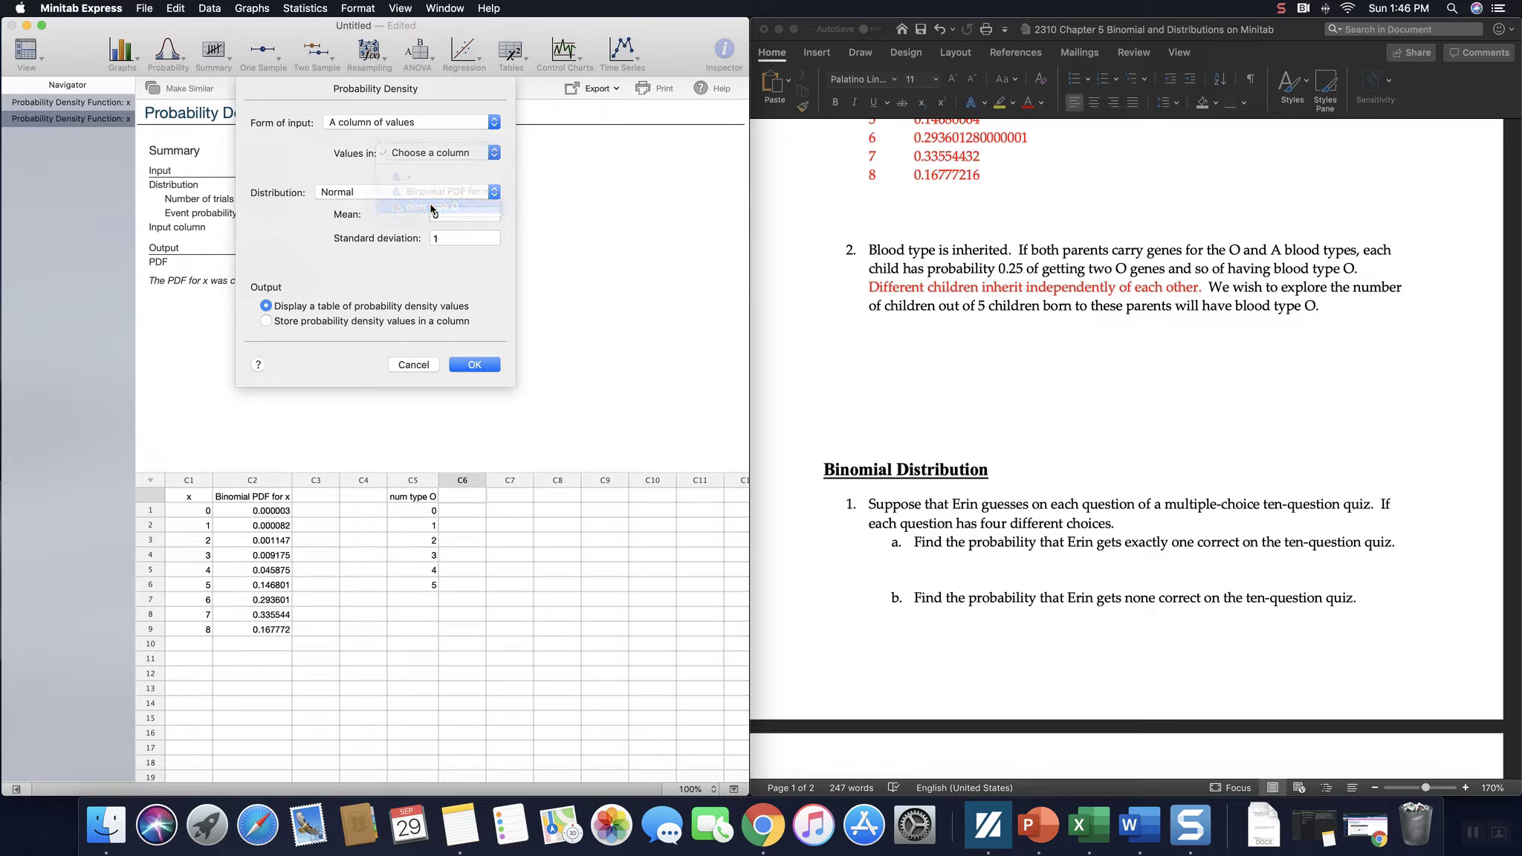
# - Set the distribution to Binomial with 5 trials and event probability 0.25, and store the probability density values in a column
pyautogui.click(345, 195)
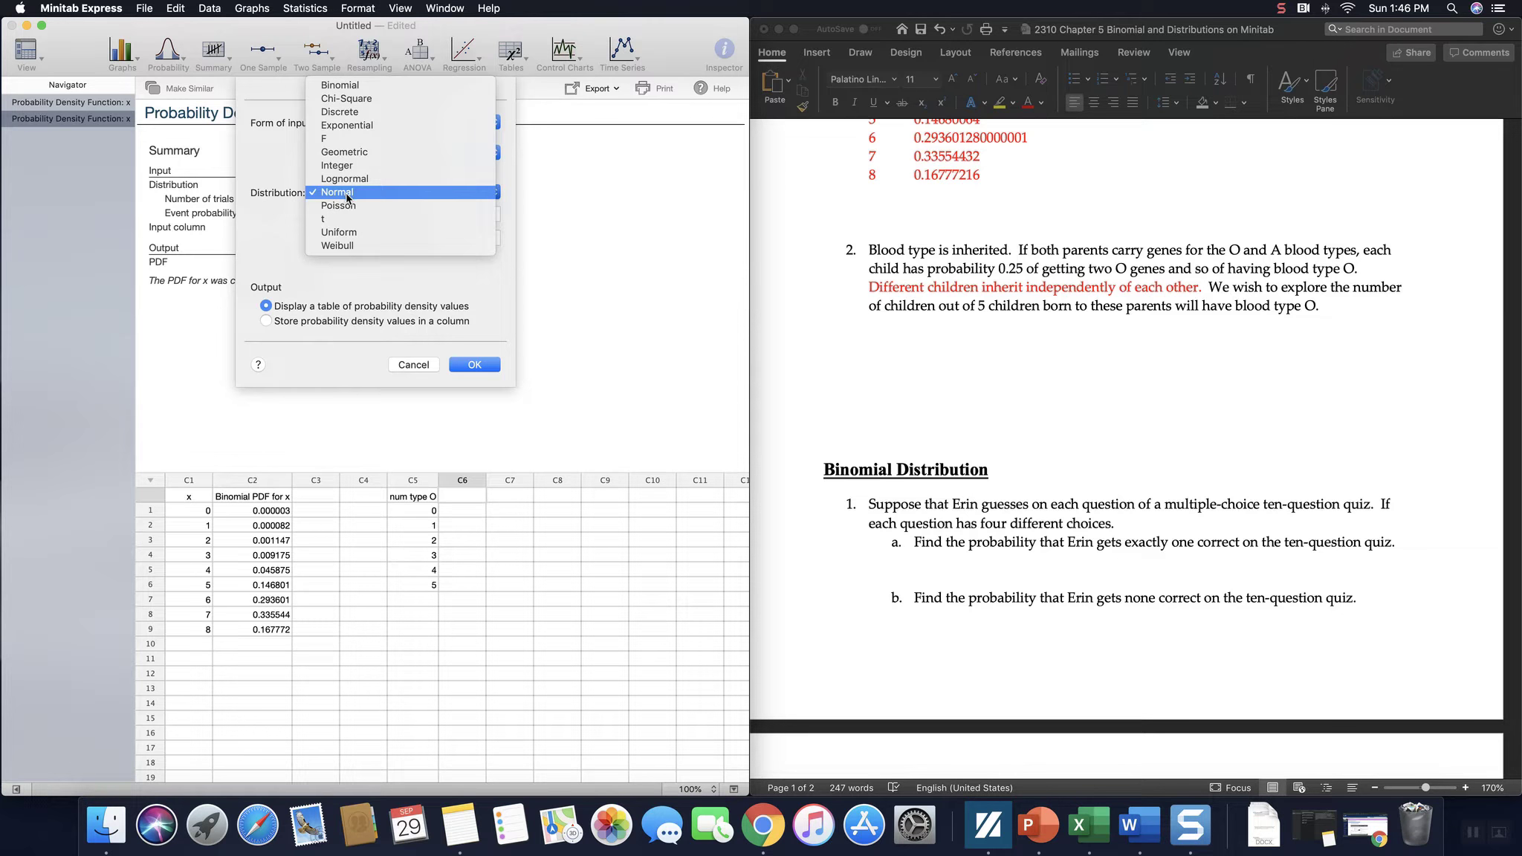
pyautogui.click(346, 85)
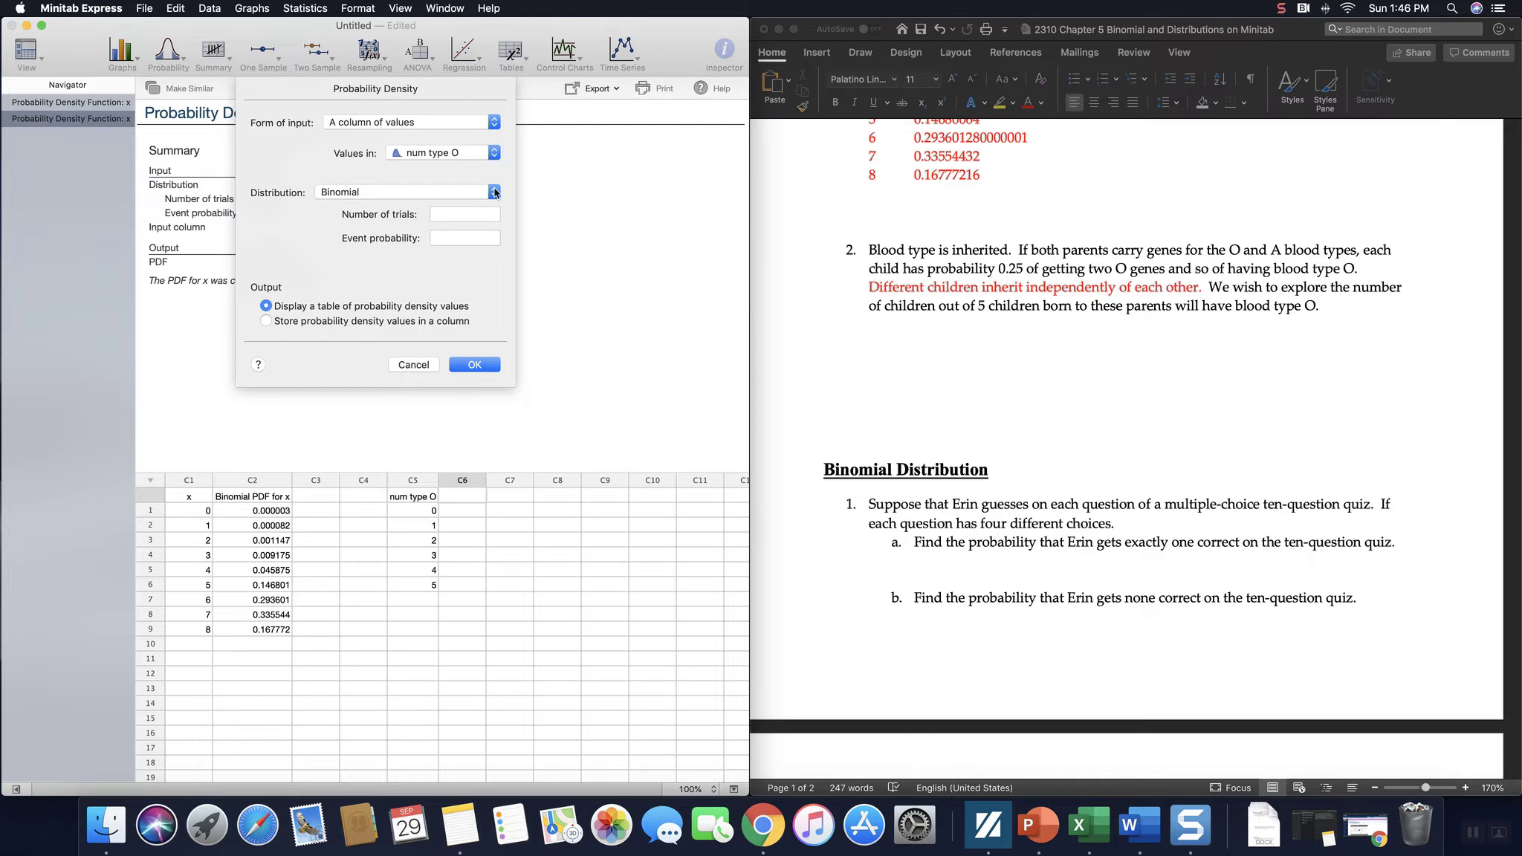
pyautogui.click(462, 215)
pyautogui.write('5')
pyautogui.click(472, 237)
pyautogui.write('0.3')
pyautogui.press('BackSpace')
pyautogui.click(266, 322)
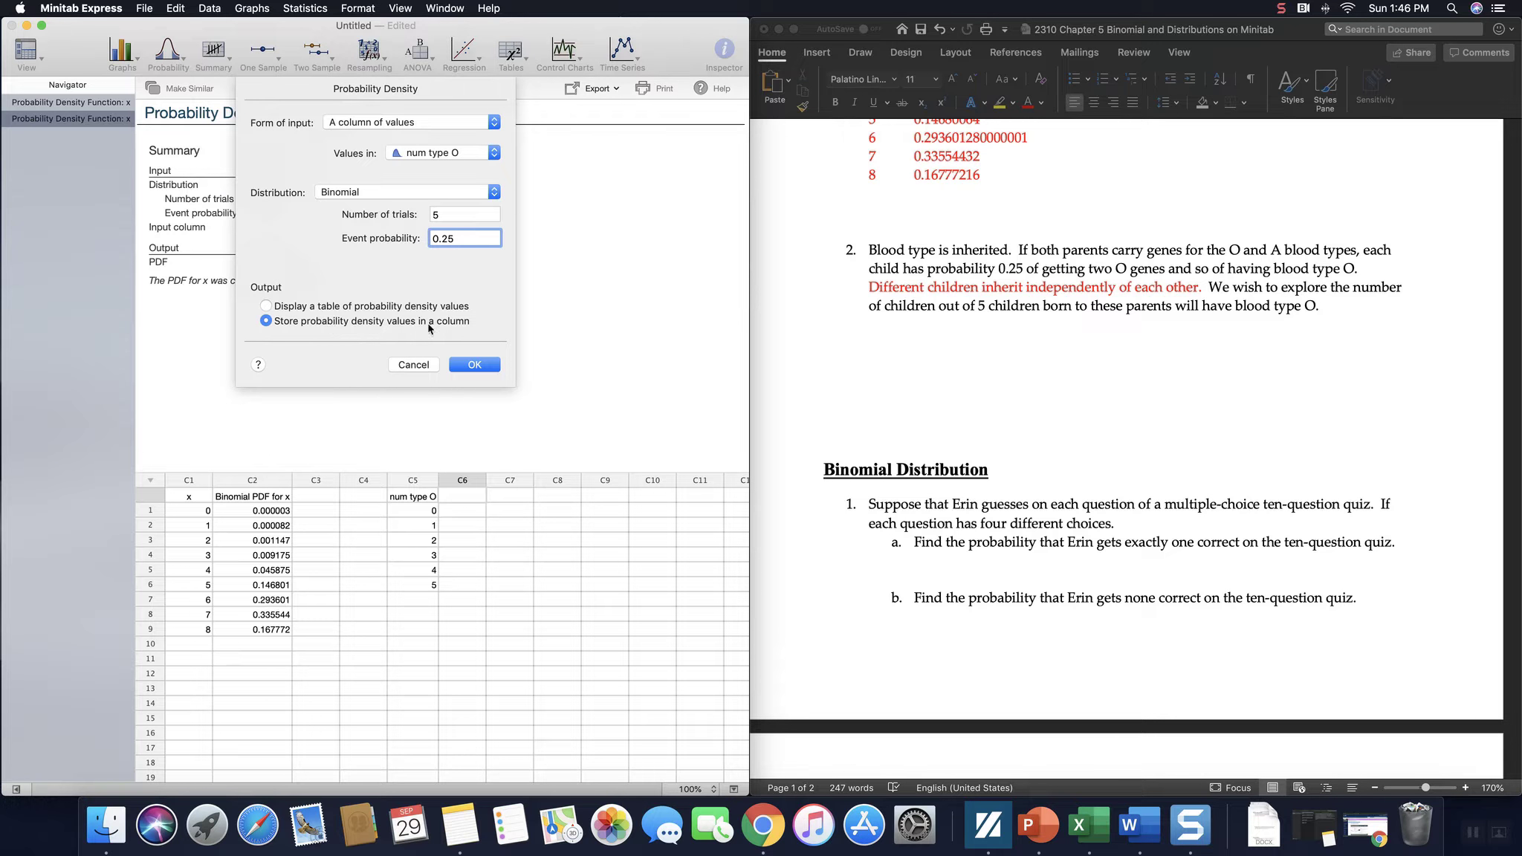
pyautogui.click(474, 364)
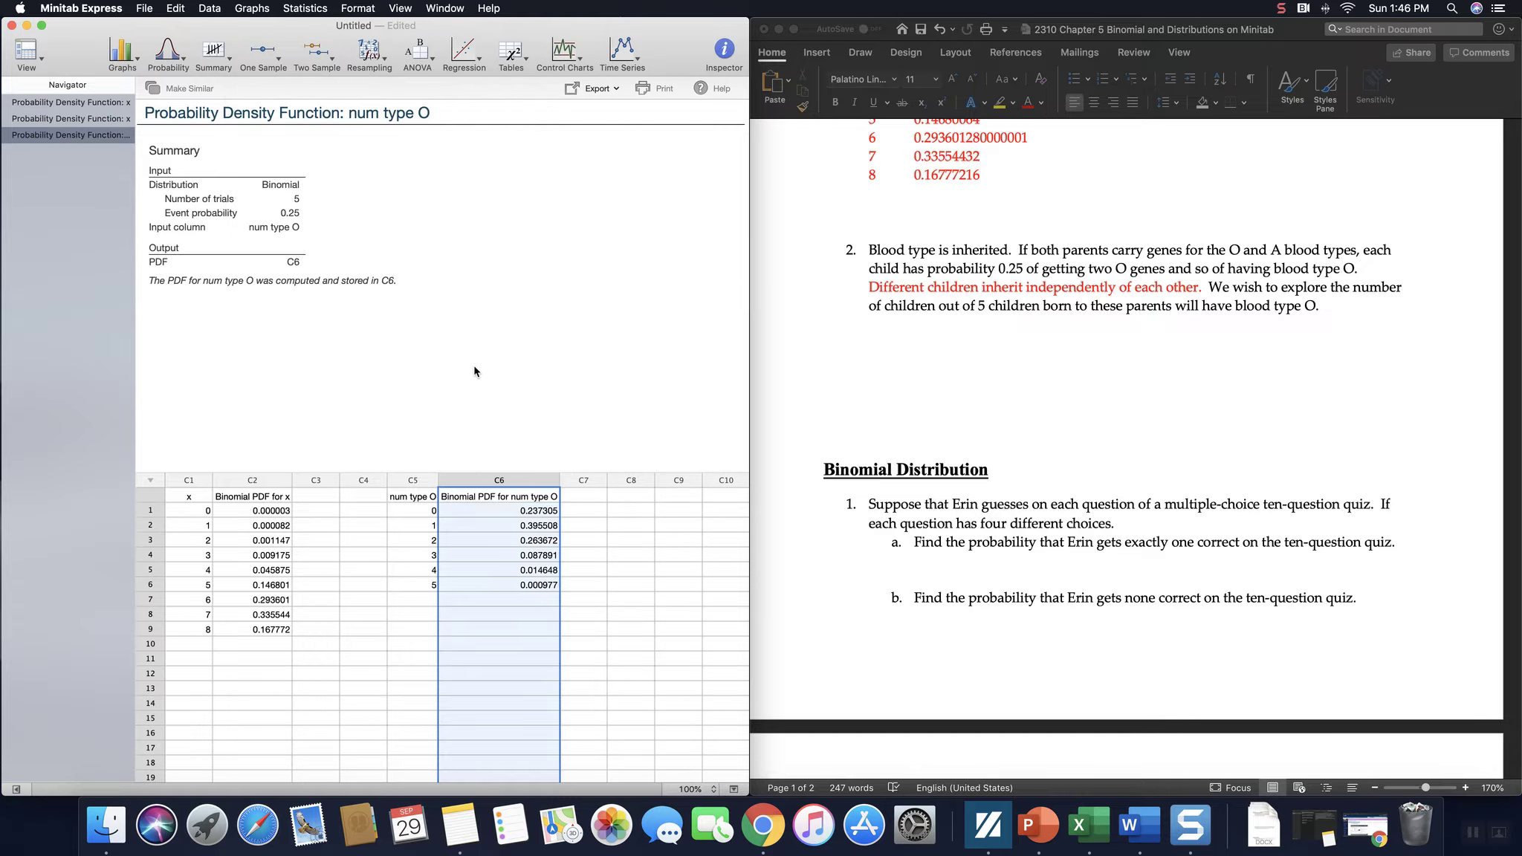
# - Copy the num type O and Binomial PDF columns with their headings and paste them below question 2 in Word
pyautogui.click(585, 534)
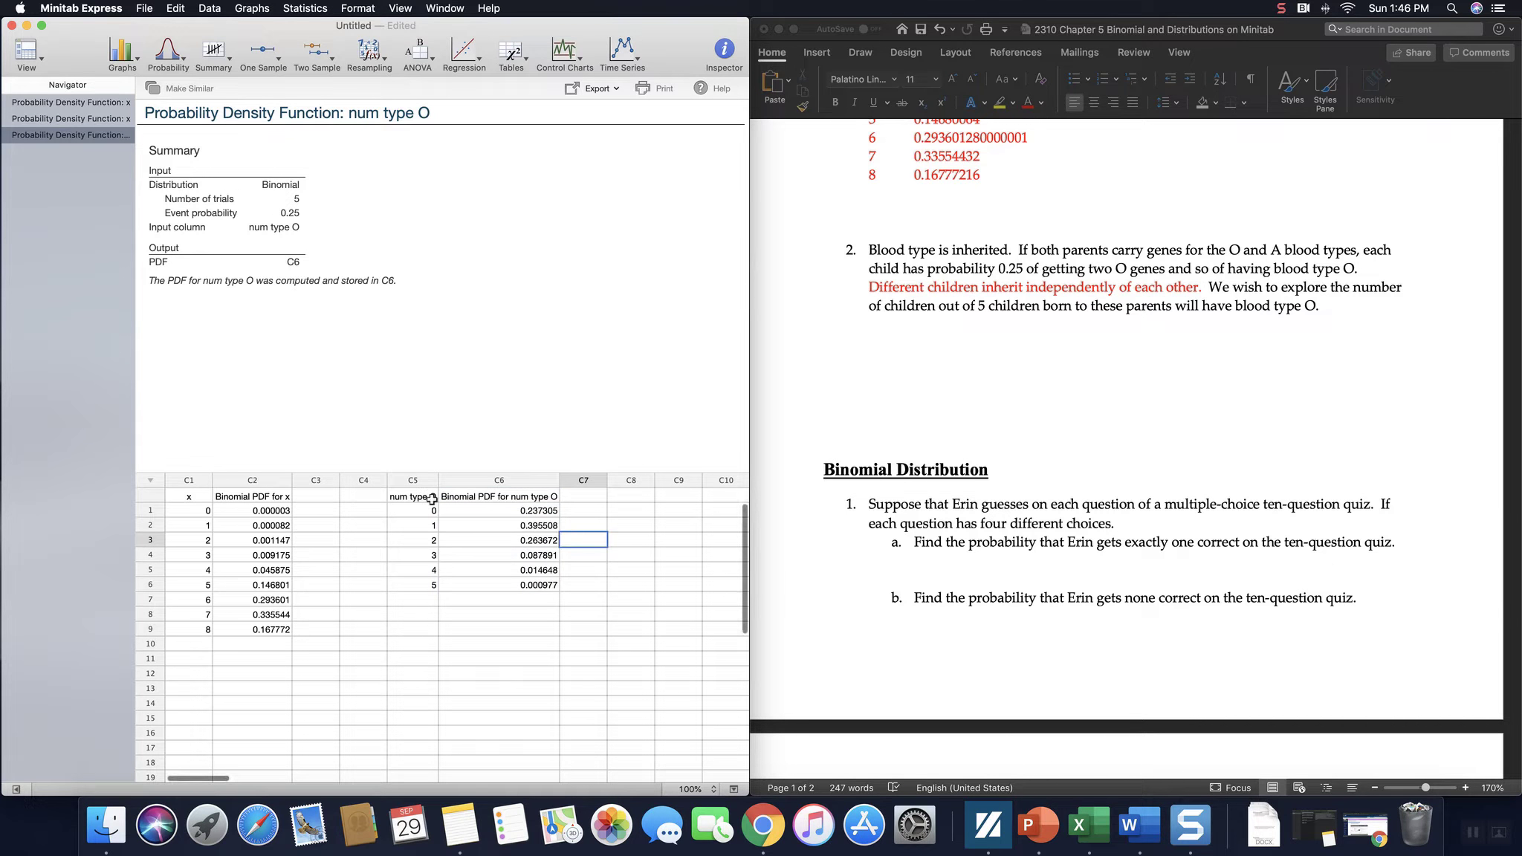
pyautogui.moveTo(431, 498); pyautogui.dragTo(506, 587)
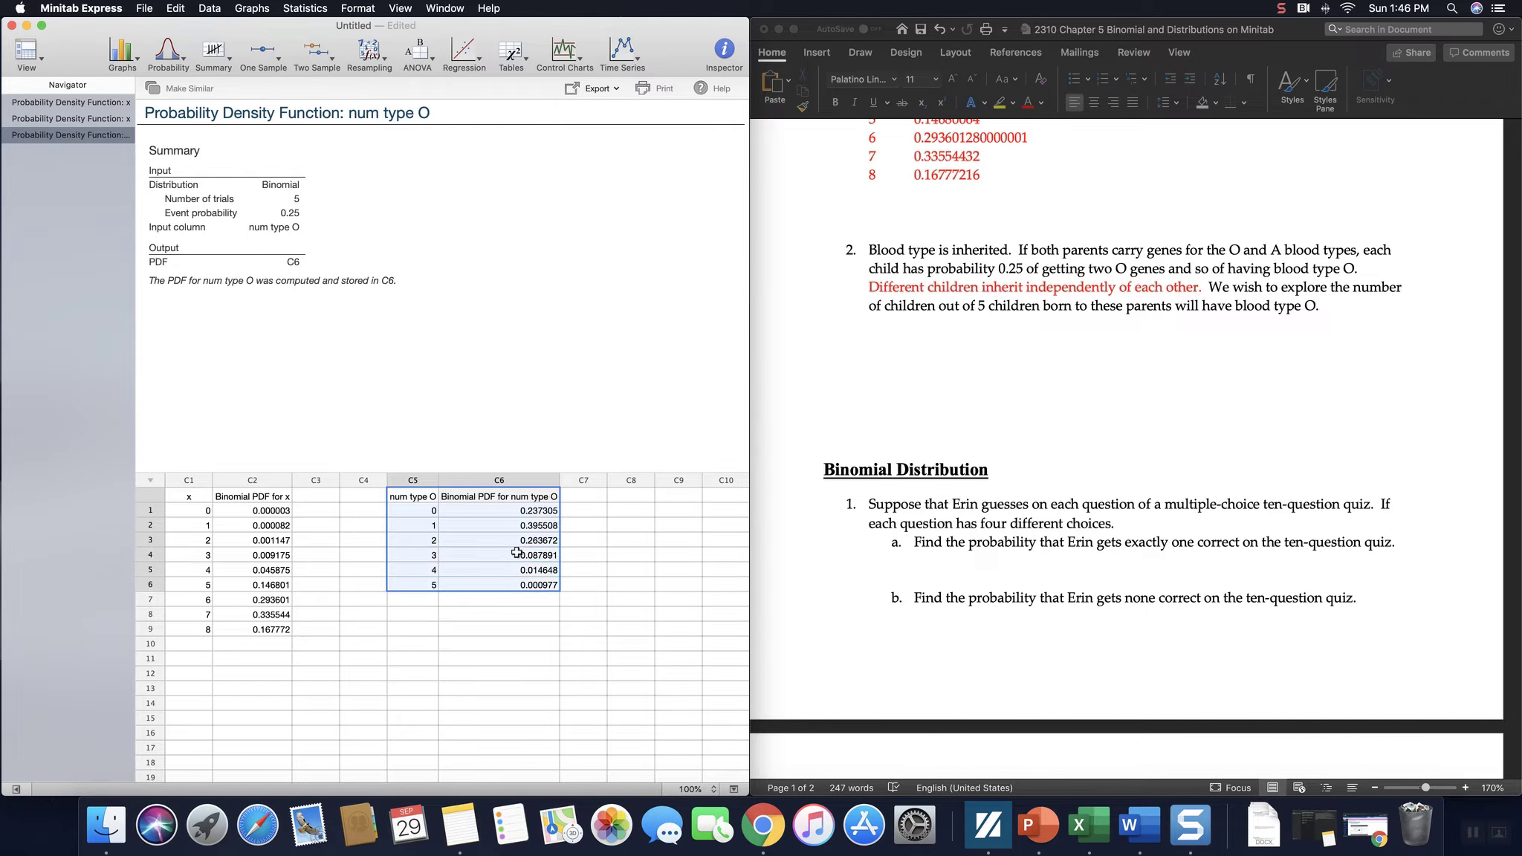
pyautogui.press('super+c')
pyautogui.click(877, 330)
pyautogui.press('super+v')
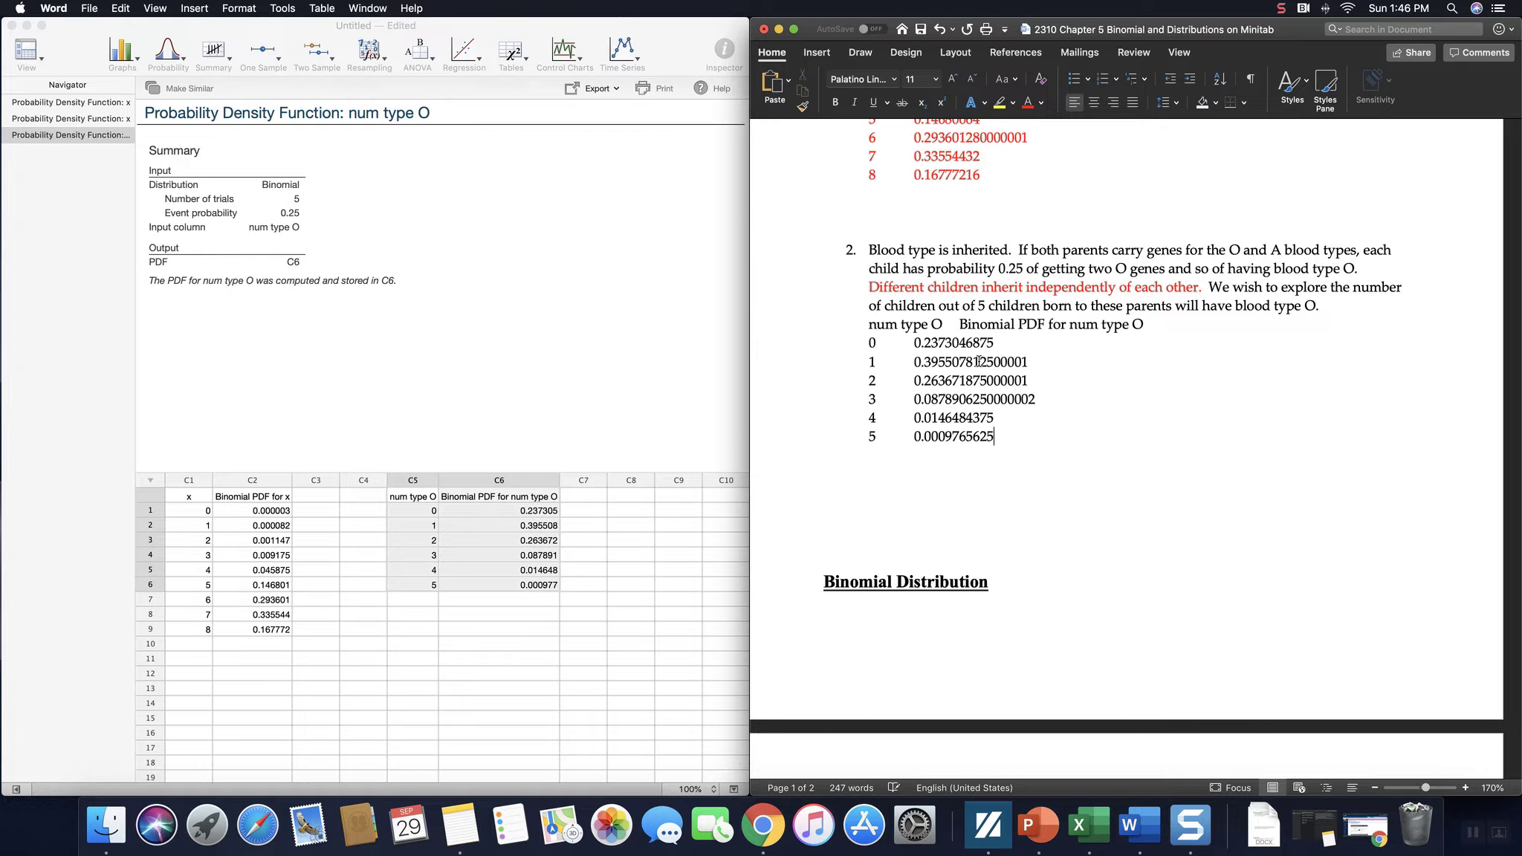
# - Insert a blank line between the question 2 text and the pasted probability values
pyautogui.moveTo(870, 324); pyautogui.dragTo(1037, 443)
pyautogui.click(924, 482)
pyautogui.click(869, 325)
pyautogui.press('Return')
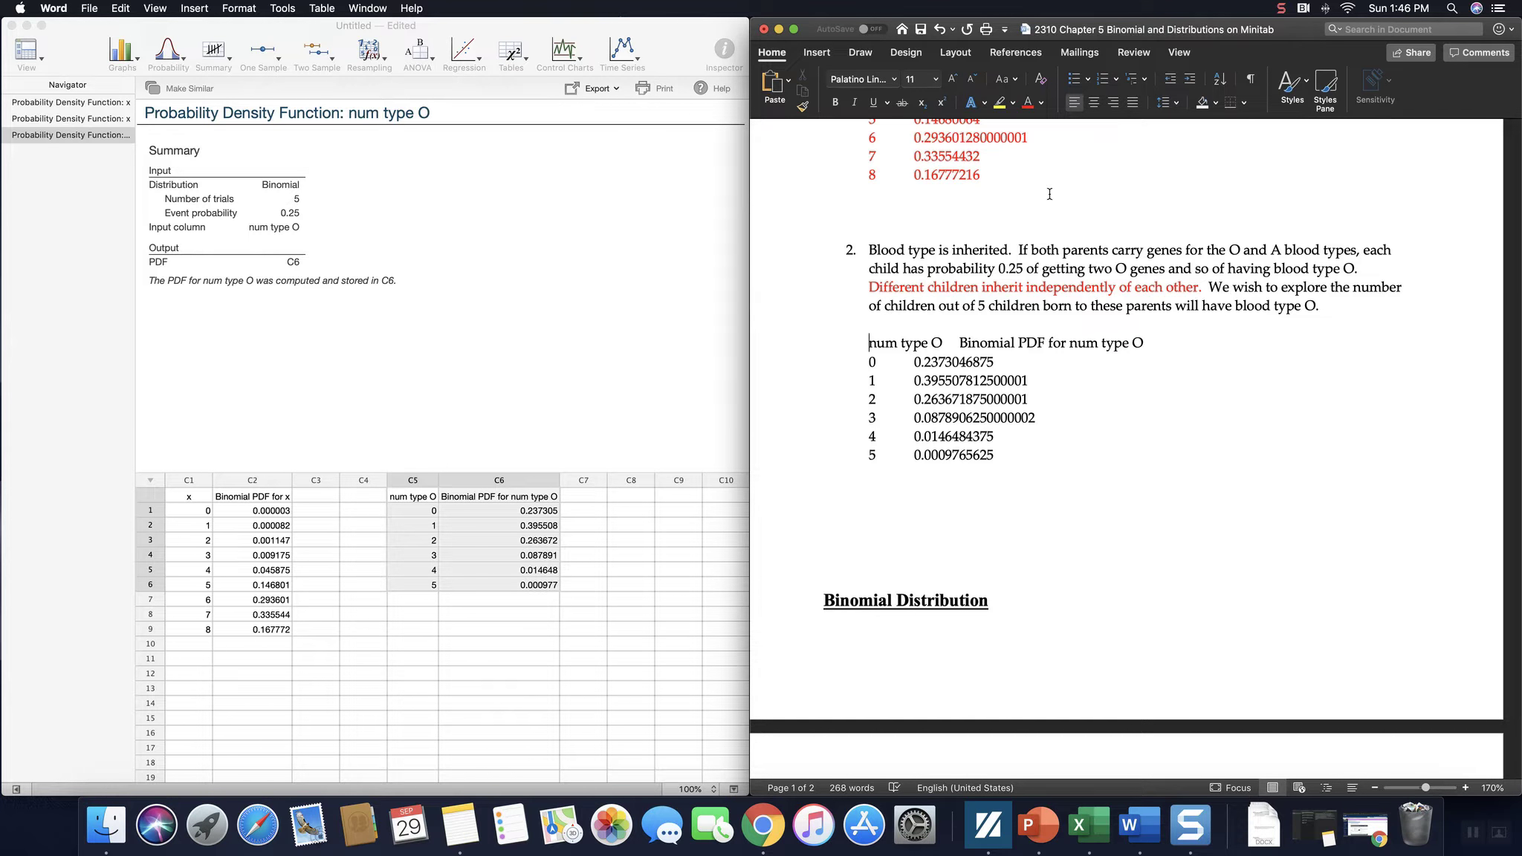
pyautogui.click(859, 53)
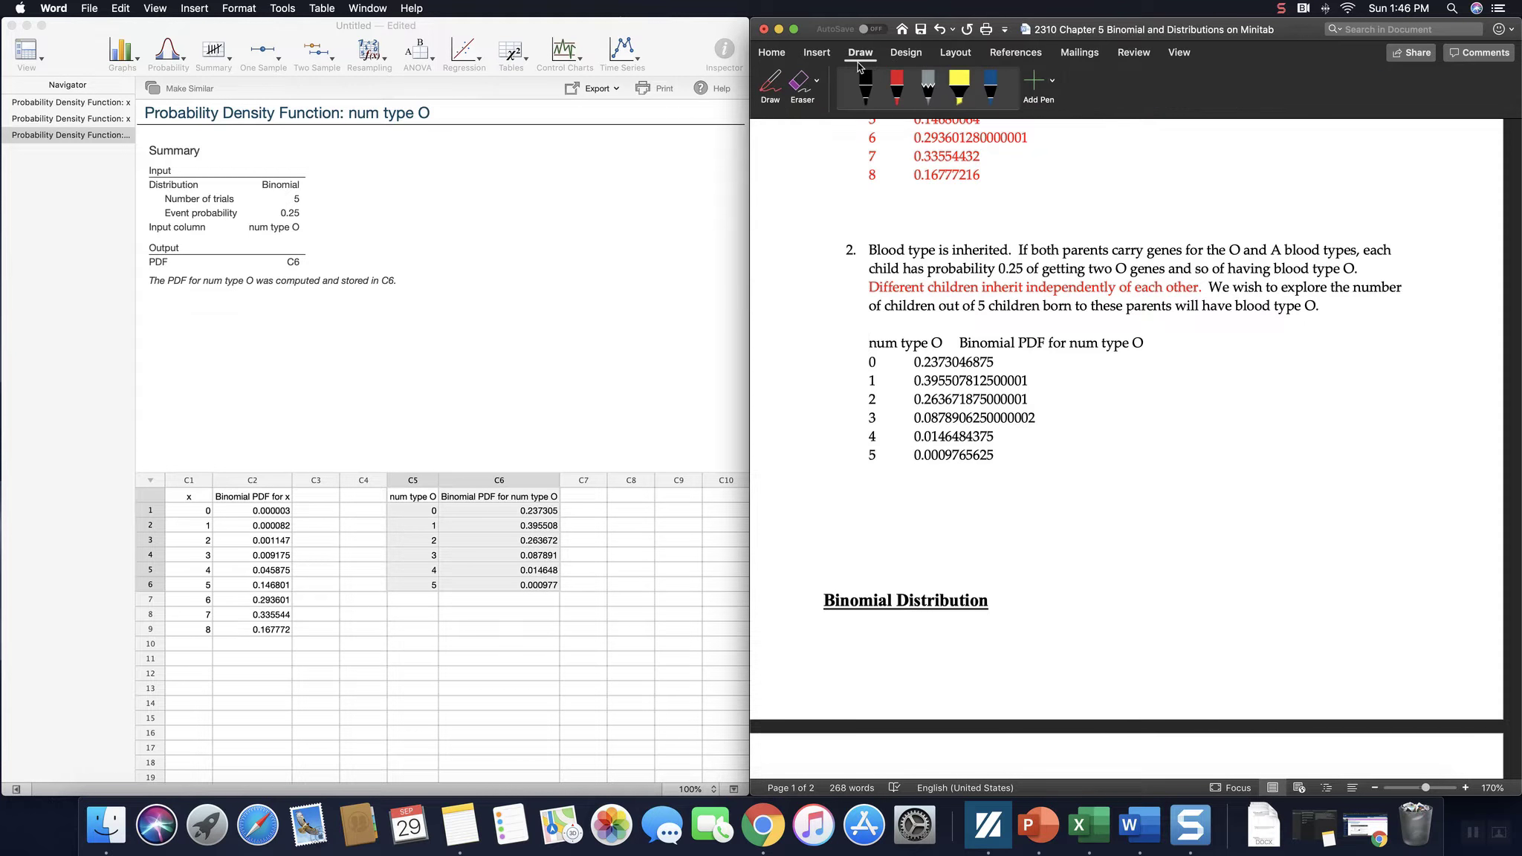
pyautogui.click(776, 56)
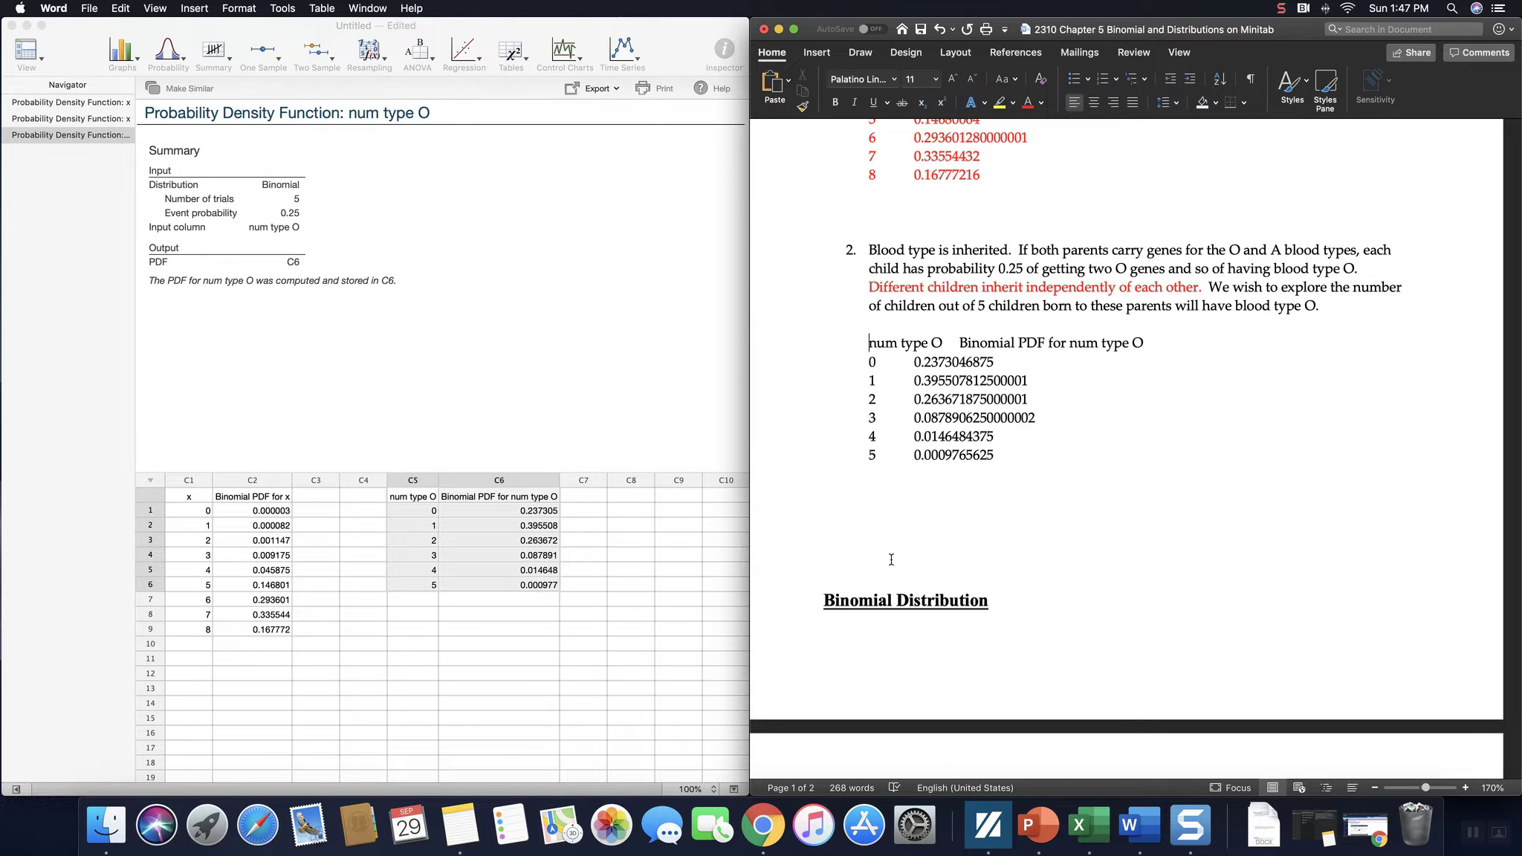
# - Add a blank line above the Binomial Distribution heading to move that section onto the next page
pyautogui.click(896, 526)
pyautogui.press('Return')
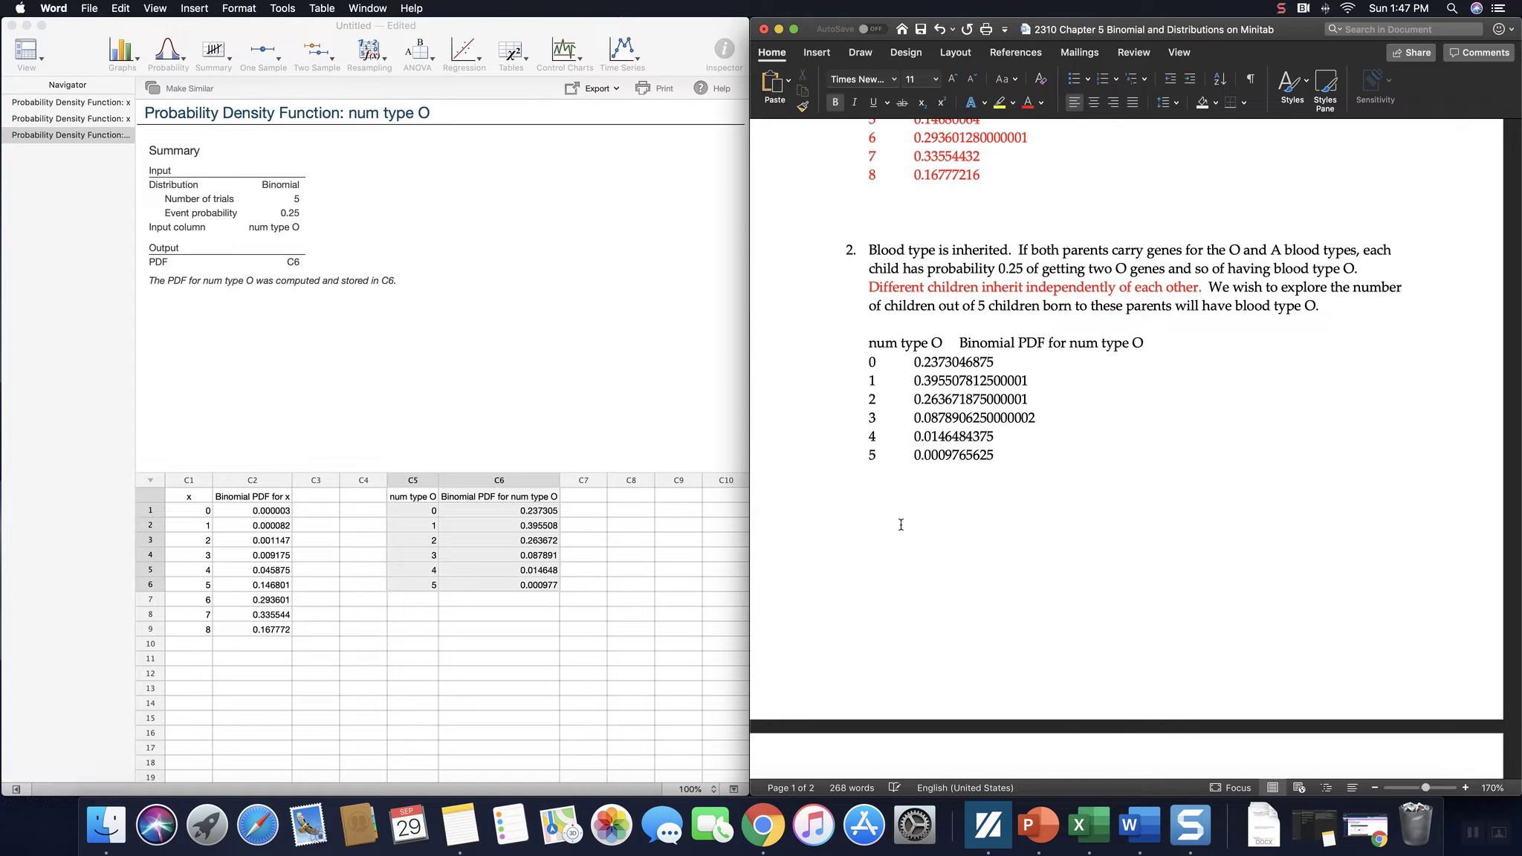
pyautogui.scroll(-5, 1123, 639)
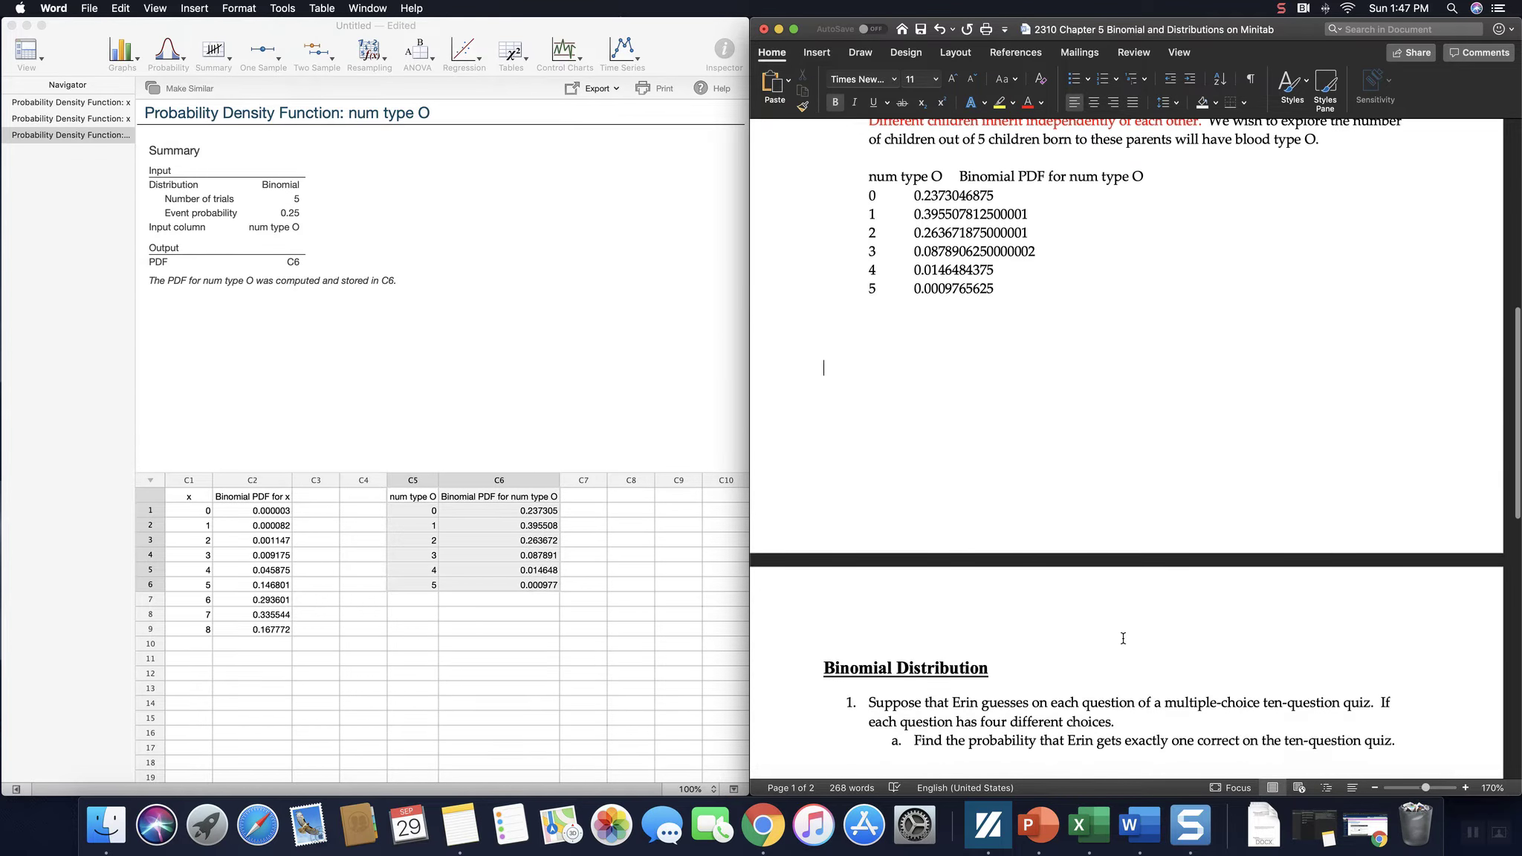
# - Insert blank lines between the question 1 text and part a in the Binomial Distribution section
pyautogui.scroll(-10, 1123, 638)
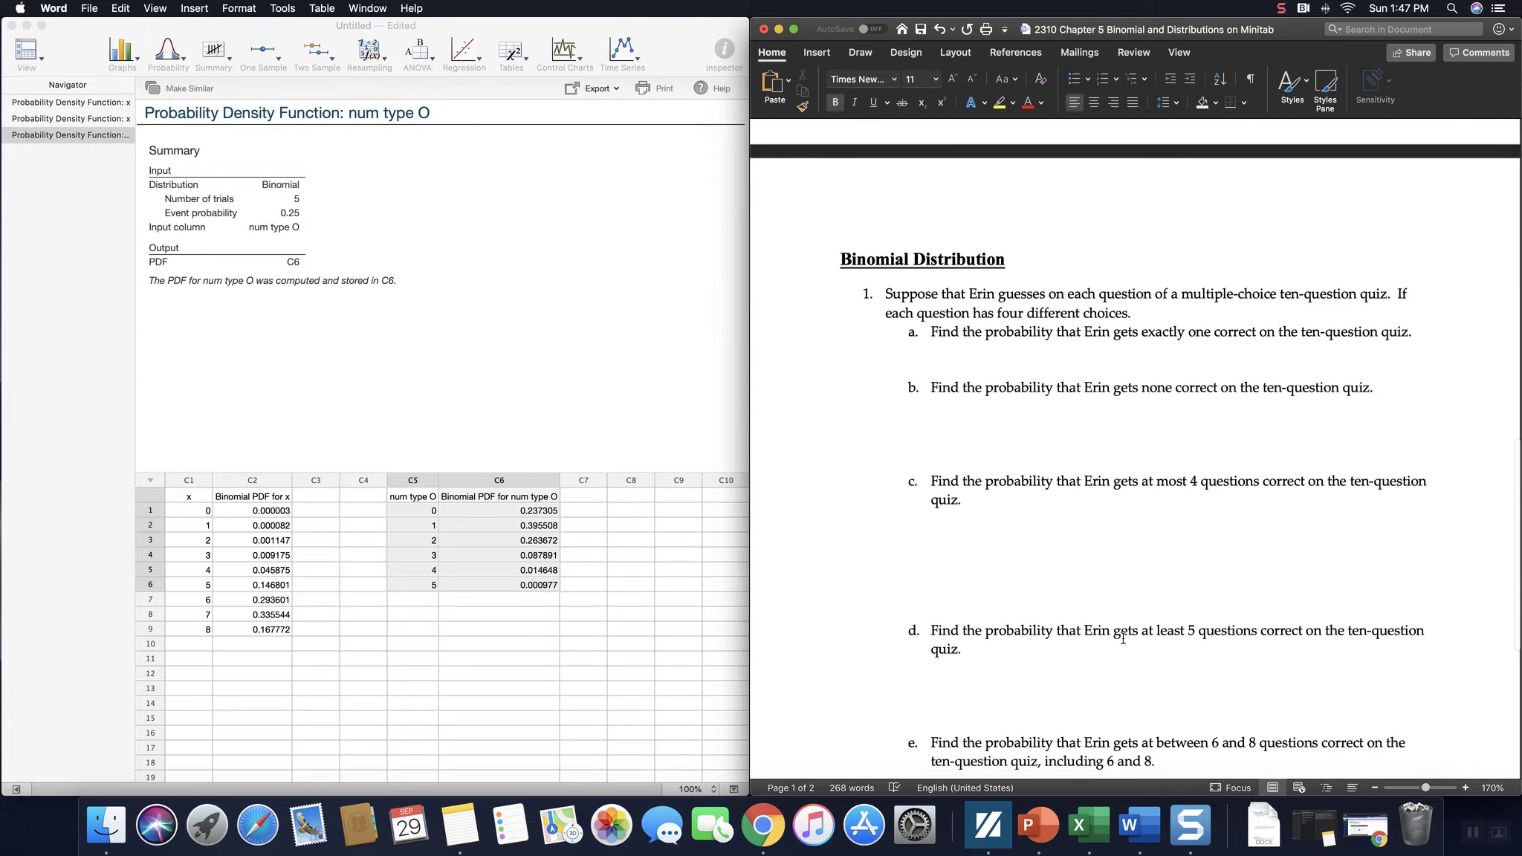
pyautogui.scroll(-3, 1123, 638)
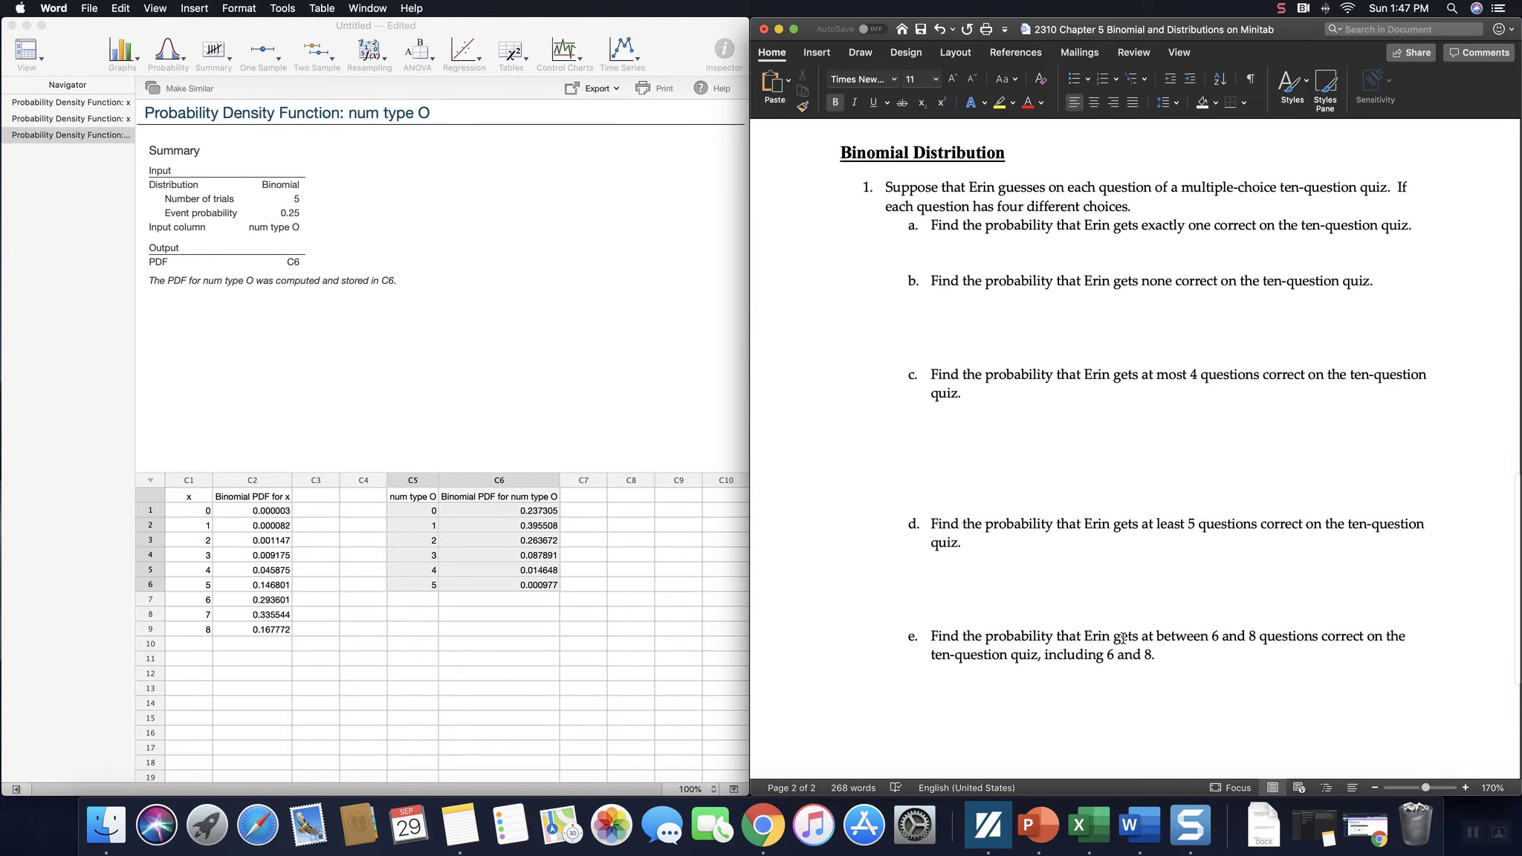
pyautogui.scroll(-1, 1123, 638)
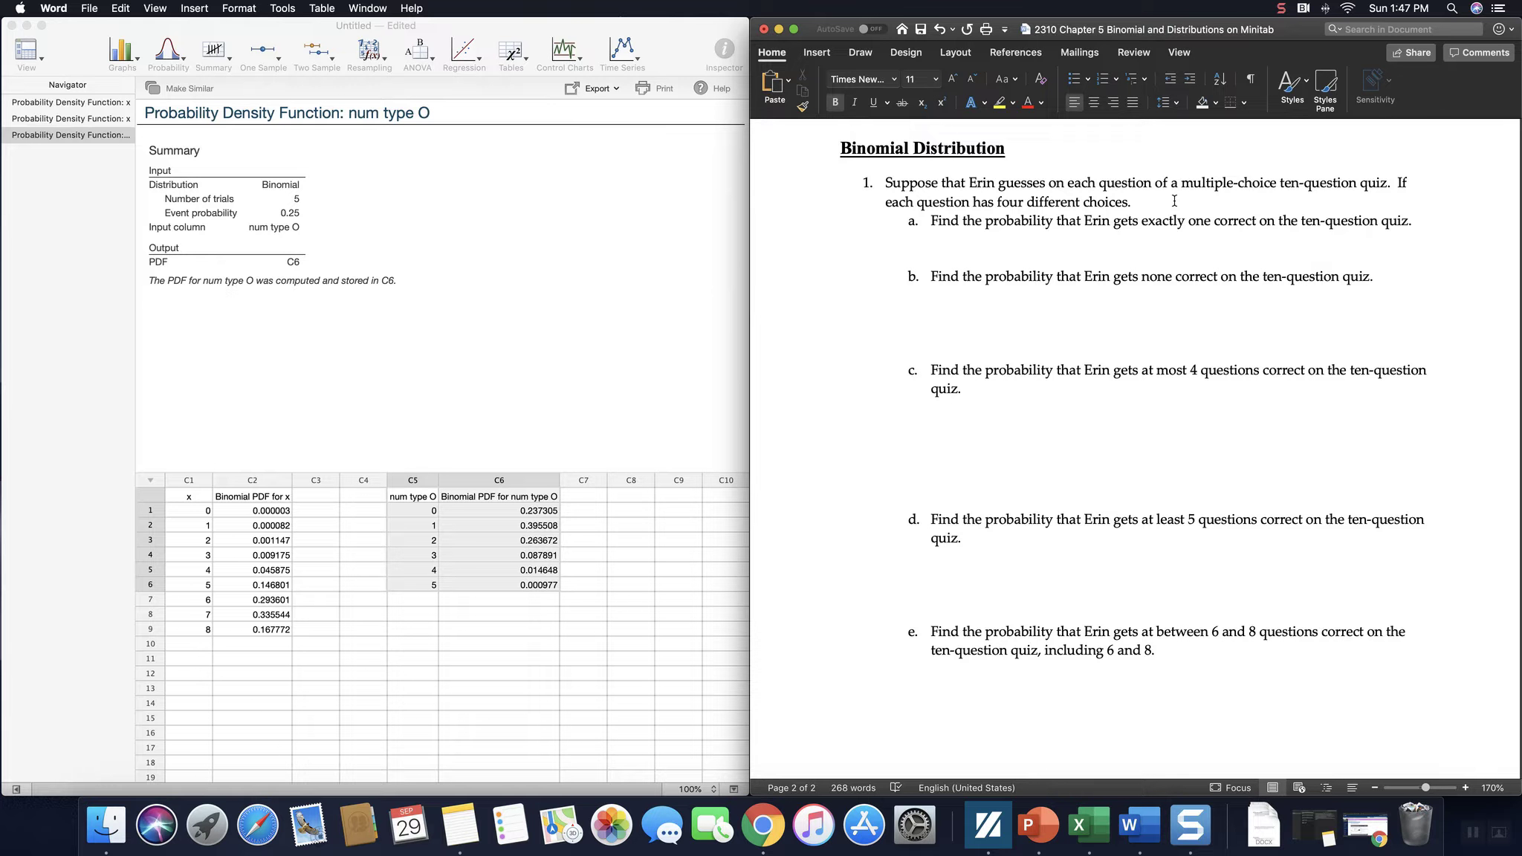
pyautogui.scroll(1, 1174, 201)
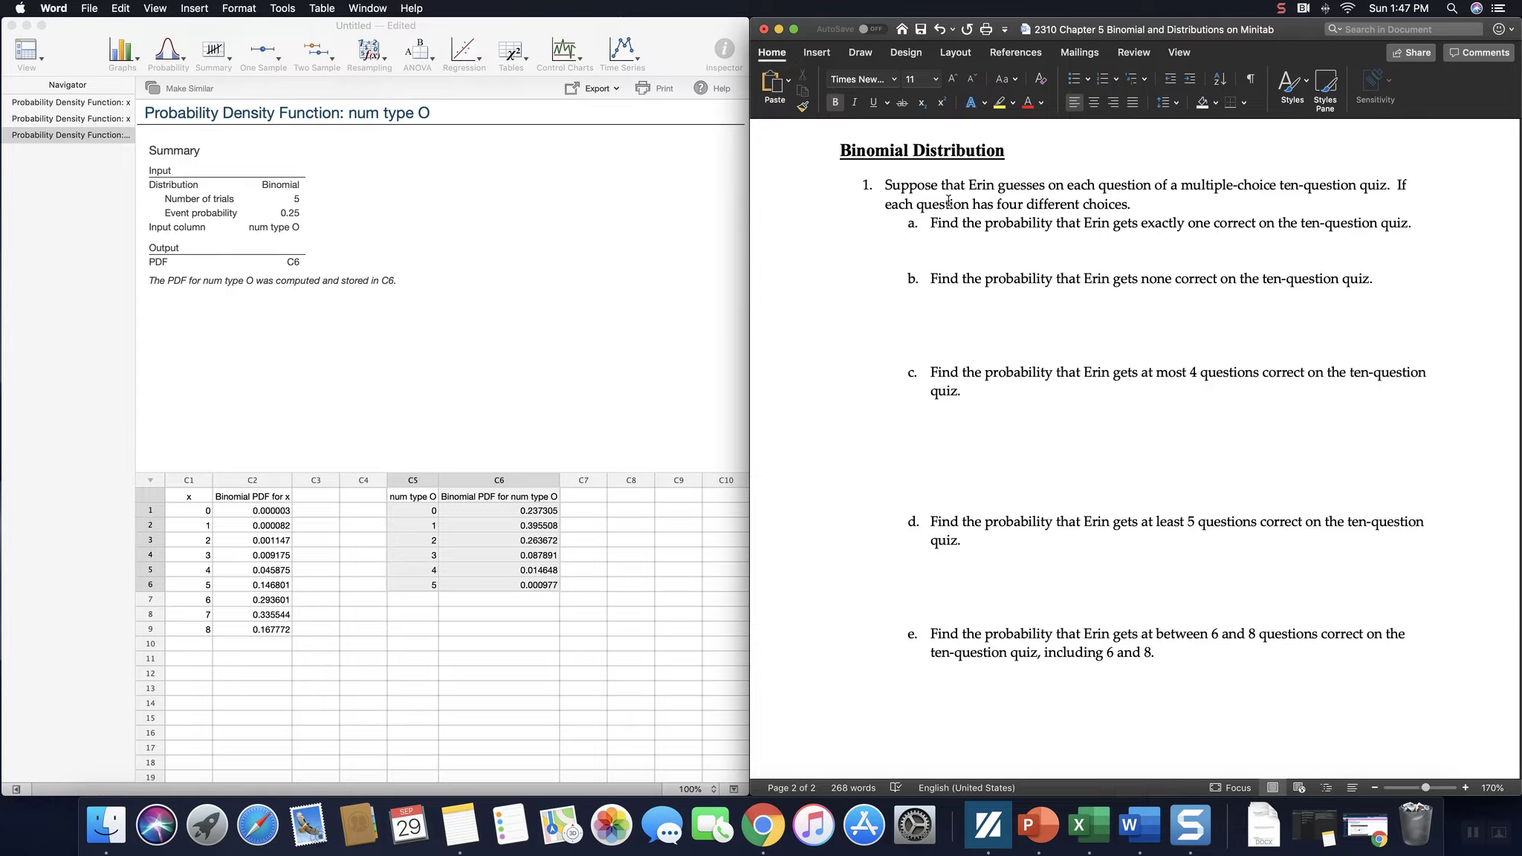
pyautogui.click(1187, 209)
pyautogui.press('Return')
pyautogui.press('BackSpace')
pyautogui.press('Return')
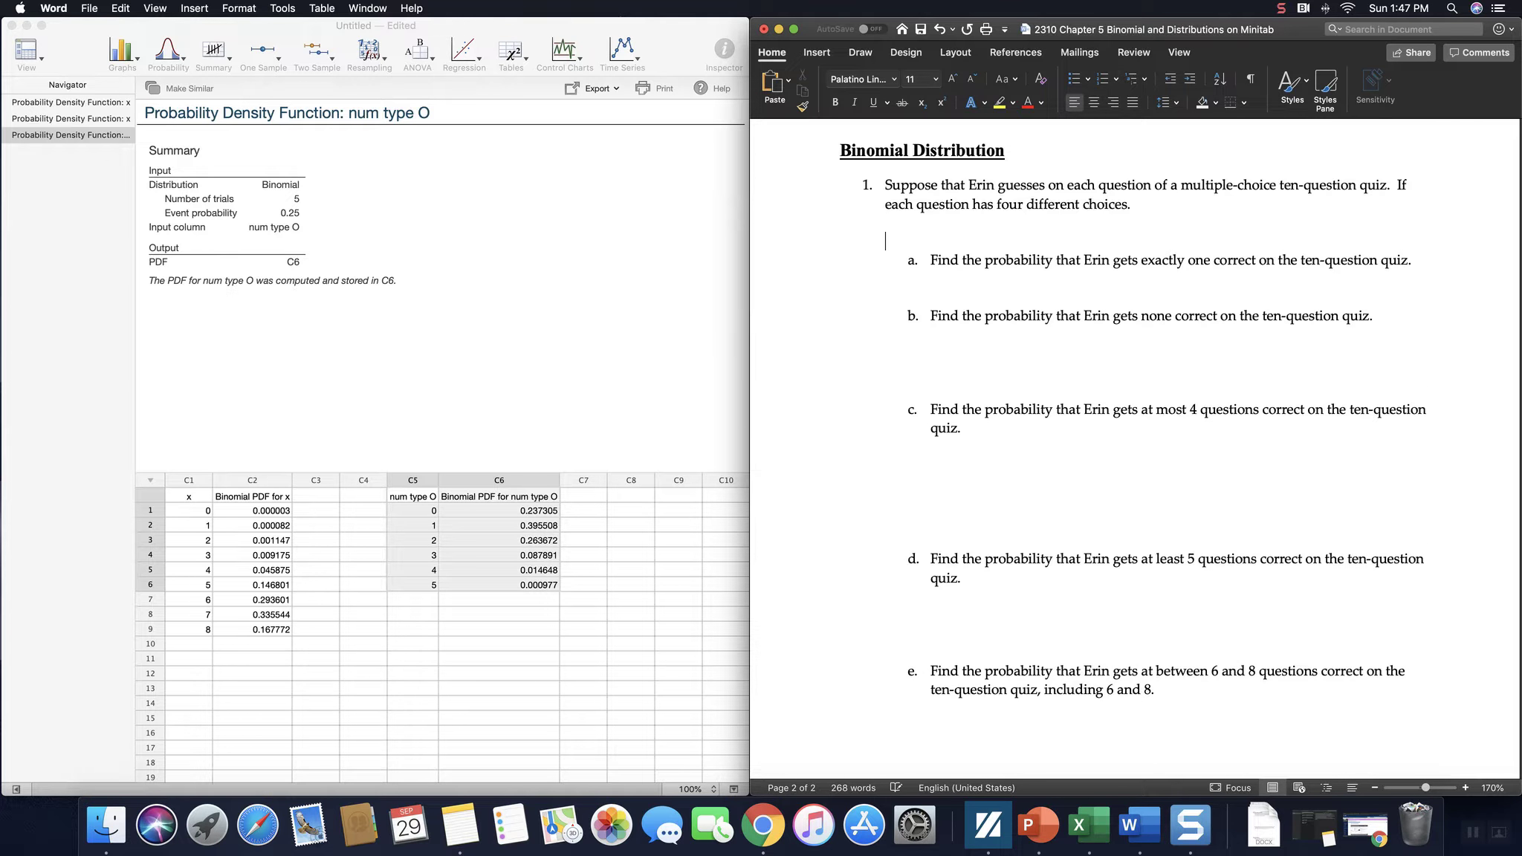
pyautogui.press('Return')
pyautogui.press('Up')
pyautogui.press('Up')
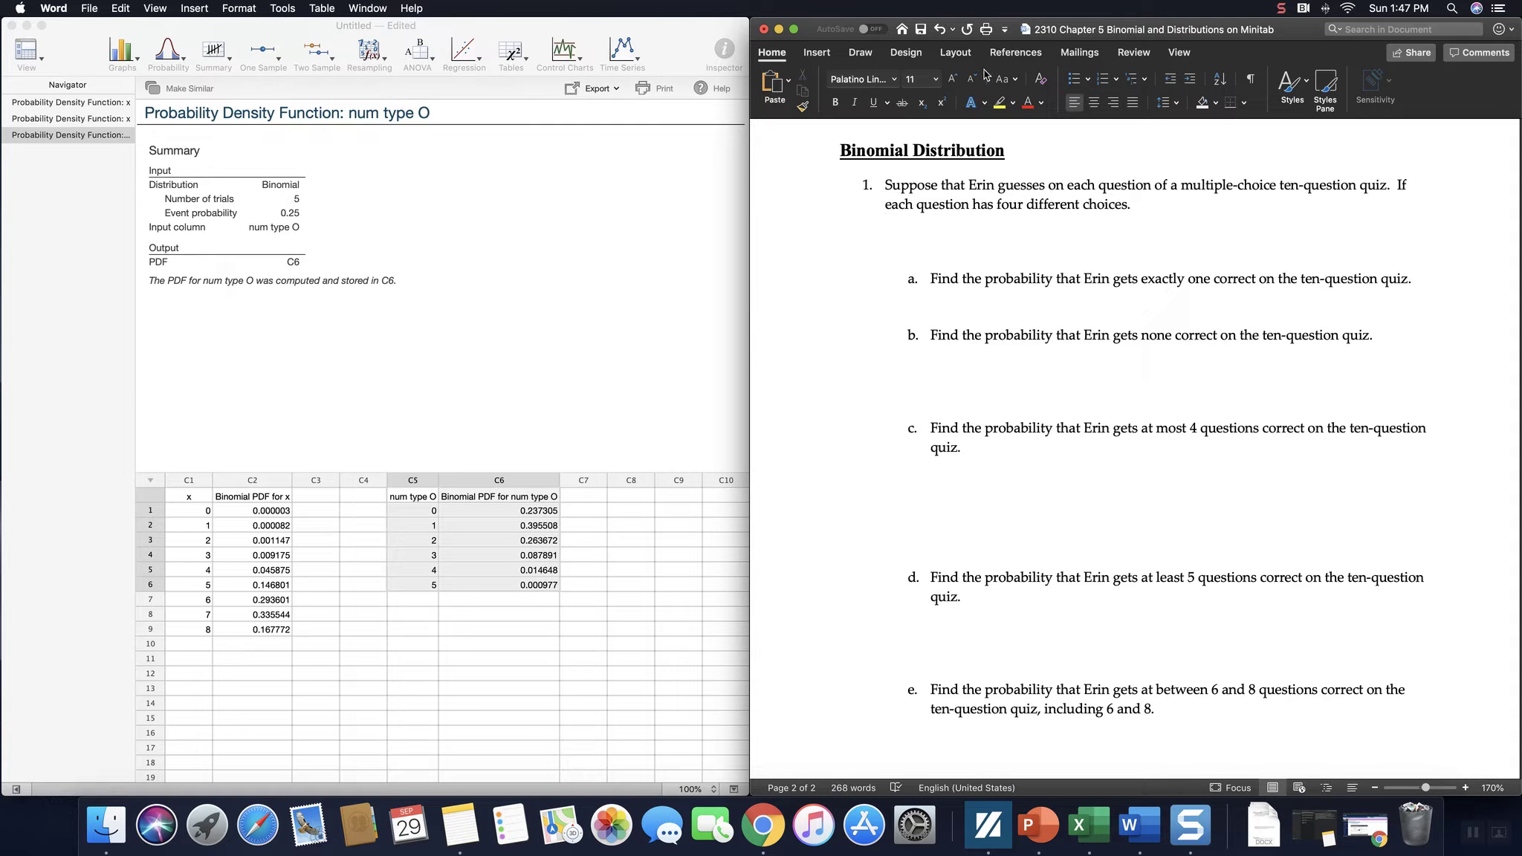
# - Write "X=# questions correct out of 10" and "N=10" in red on separate lines below the question 1 text
pyautogui.click(1028, 102)
pyautogui.write('X=# questions co')
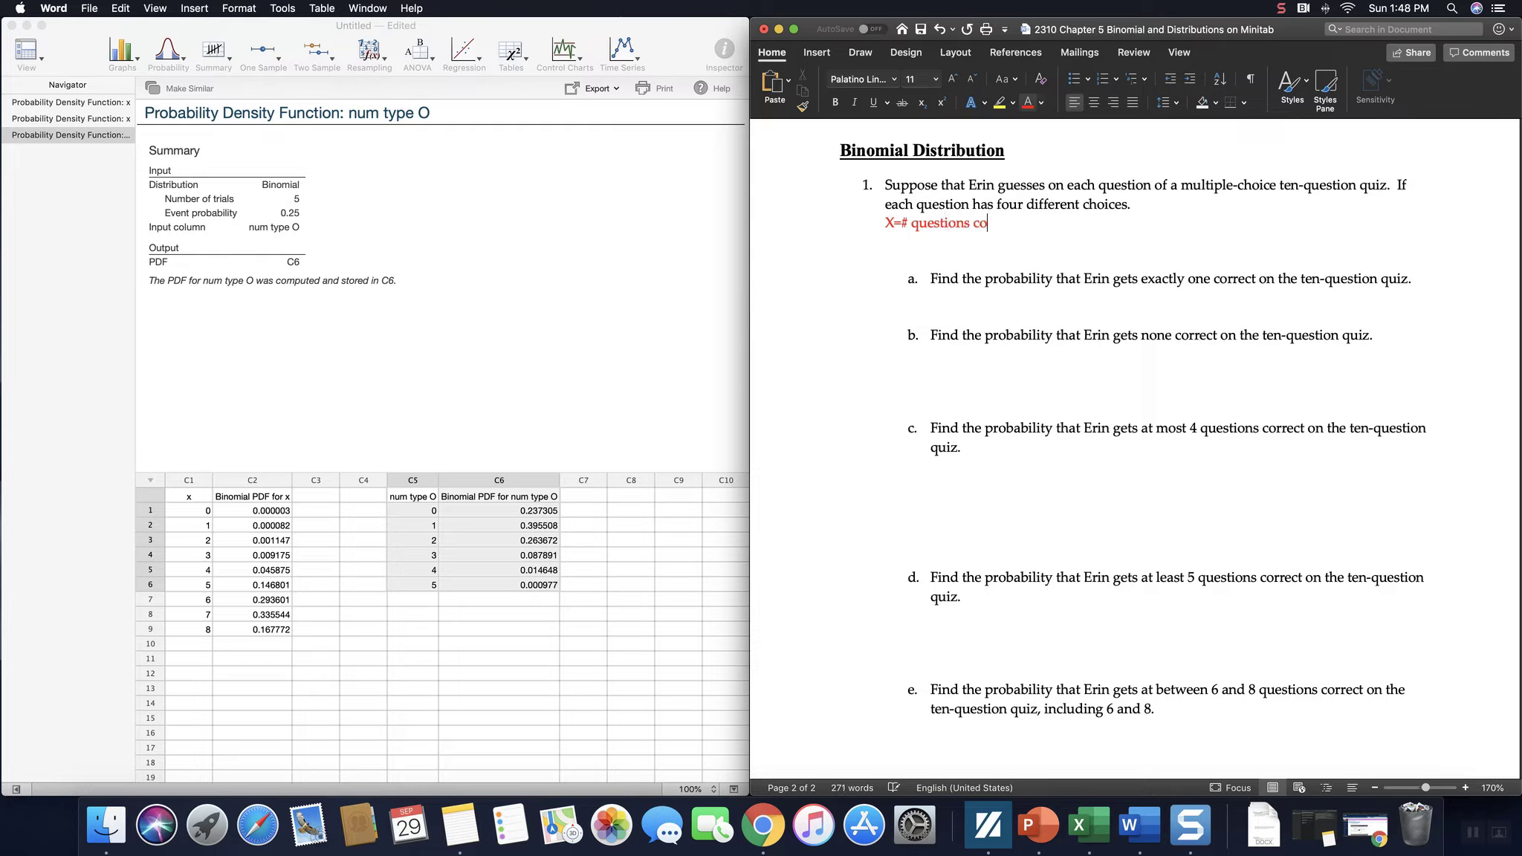
pyautogui.write('rrect out of 10')
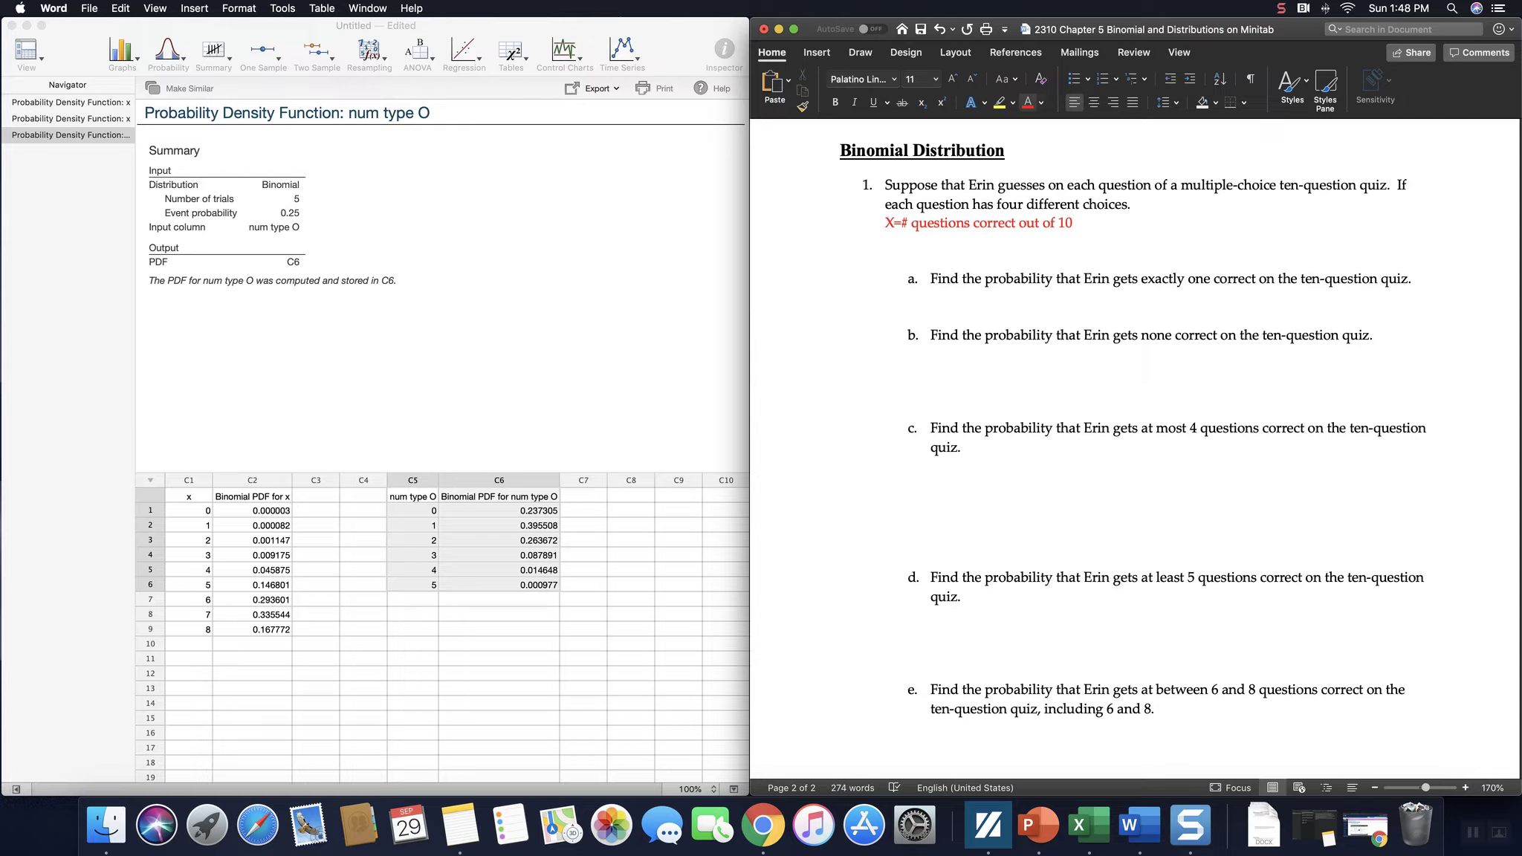
pyautogui.press('Return')
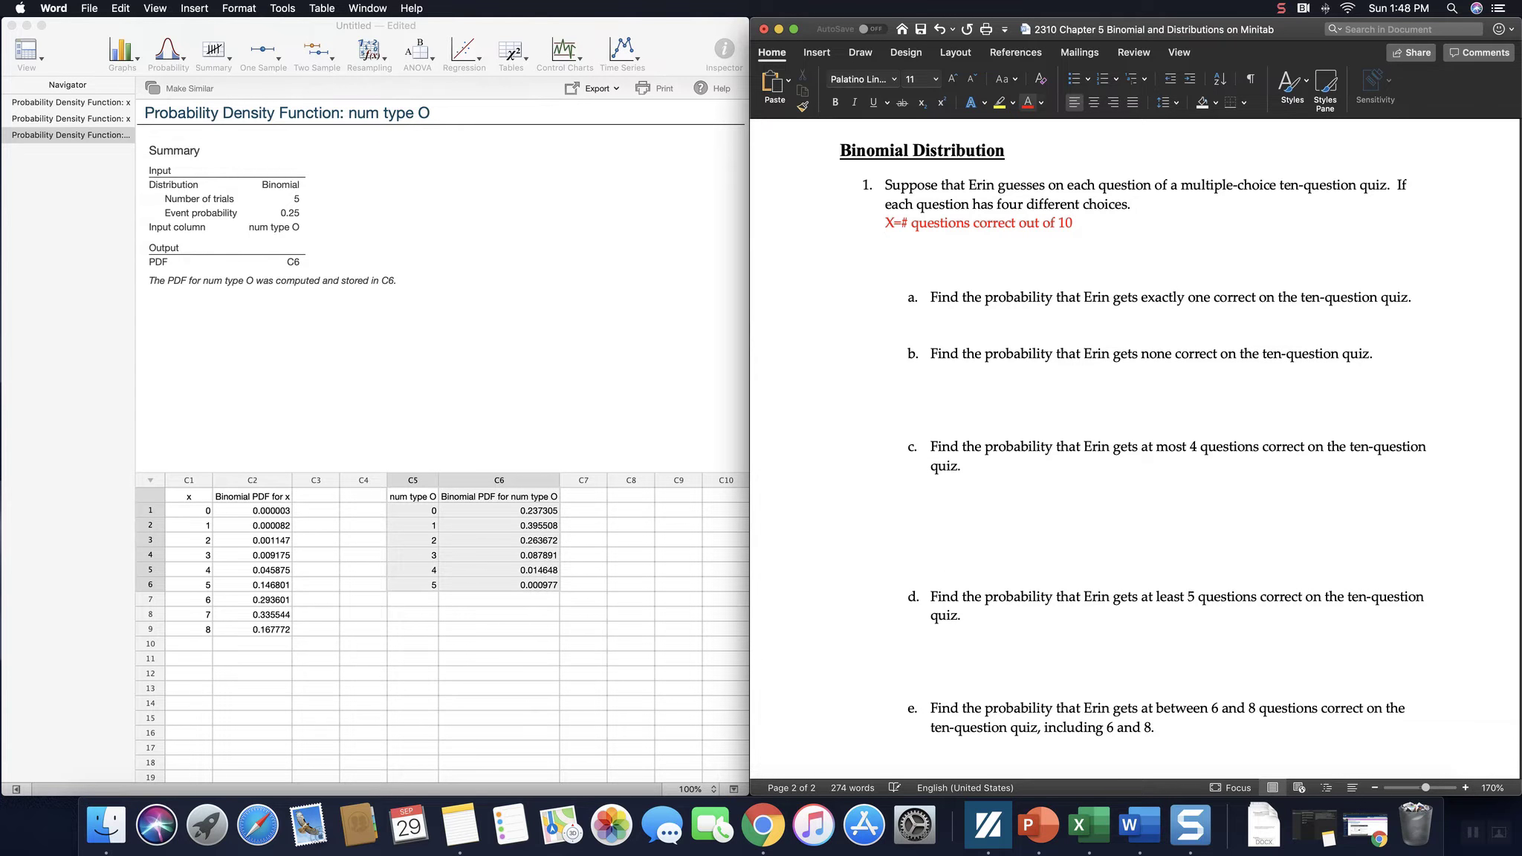
pyautogui.write('N=10')
pyautogui.press('Return')
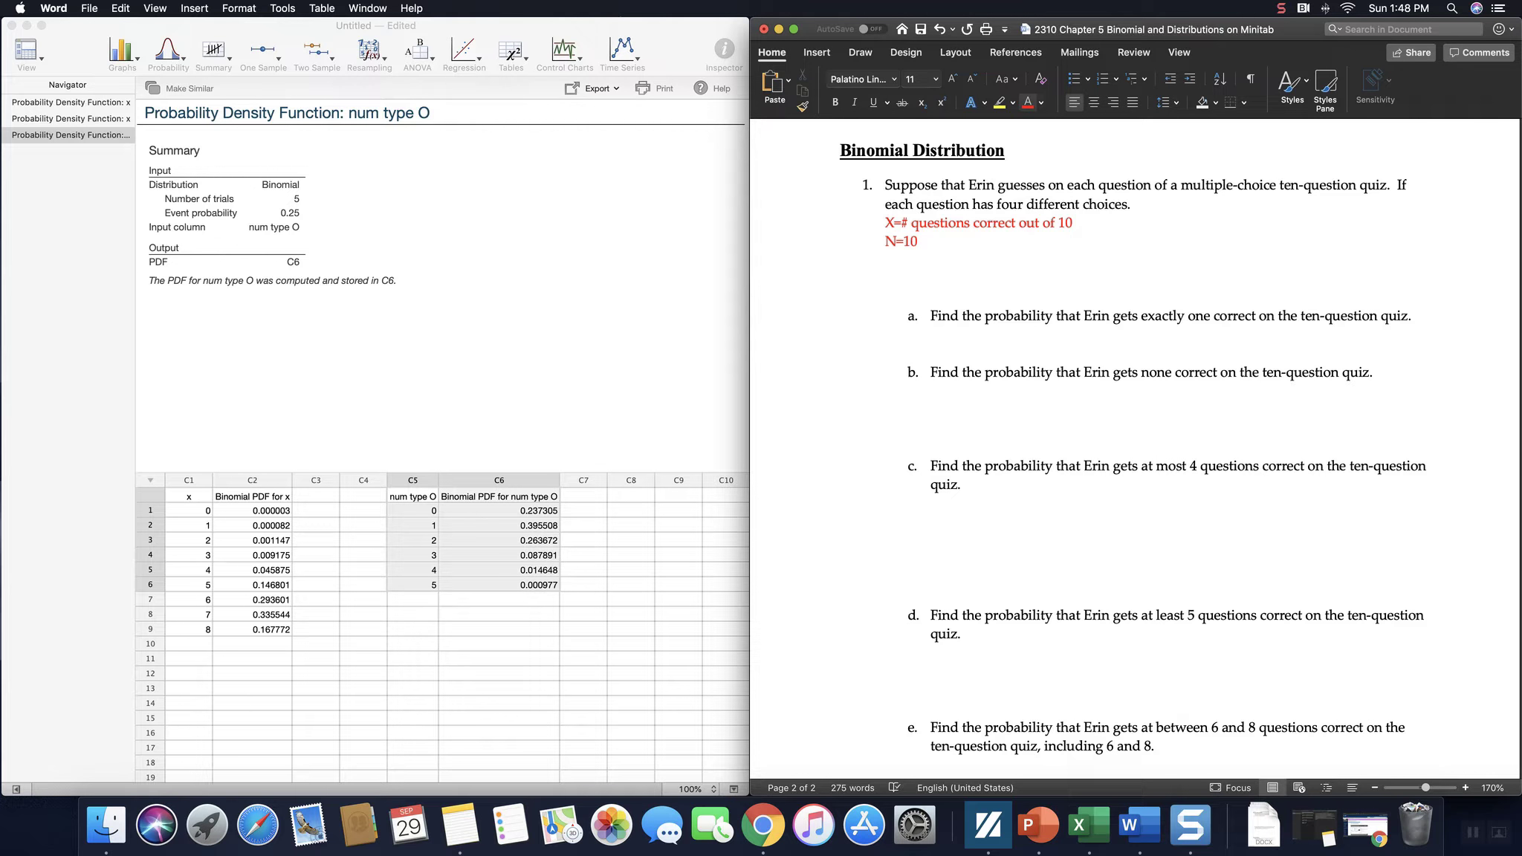
# - Add the line "p=0.25", change the N in "N=10" to lowercase, and remove the extra blank lines above part a
pyautogui.write('P=')
pyautogui.press('BackSpace')
pyautogui.press('BackSpace')
pyautogui.write('p=')
pyautogui.press('Left')
pyautogui.press('BackSpace')
pyautogui.write('n')
pyautogui.press('Down')
pyautogui.press('Right')
pyautogui.write('0.25')
pyautogui.press('BackSpace')
pyautogui.write('5')
pyautogui.press('Down')
pyautogui.press('BackSpace')
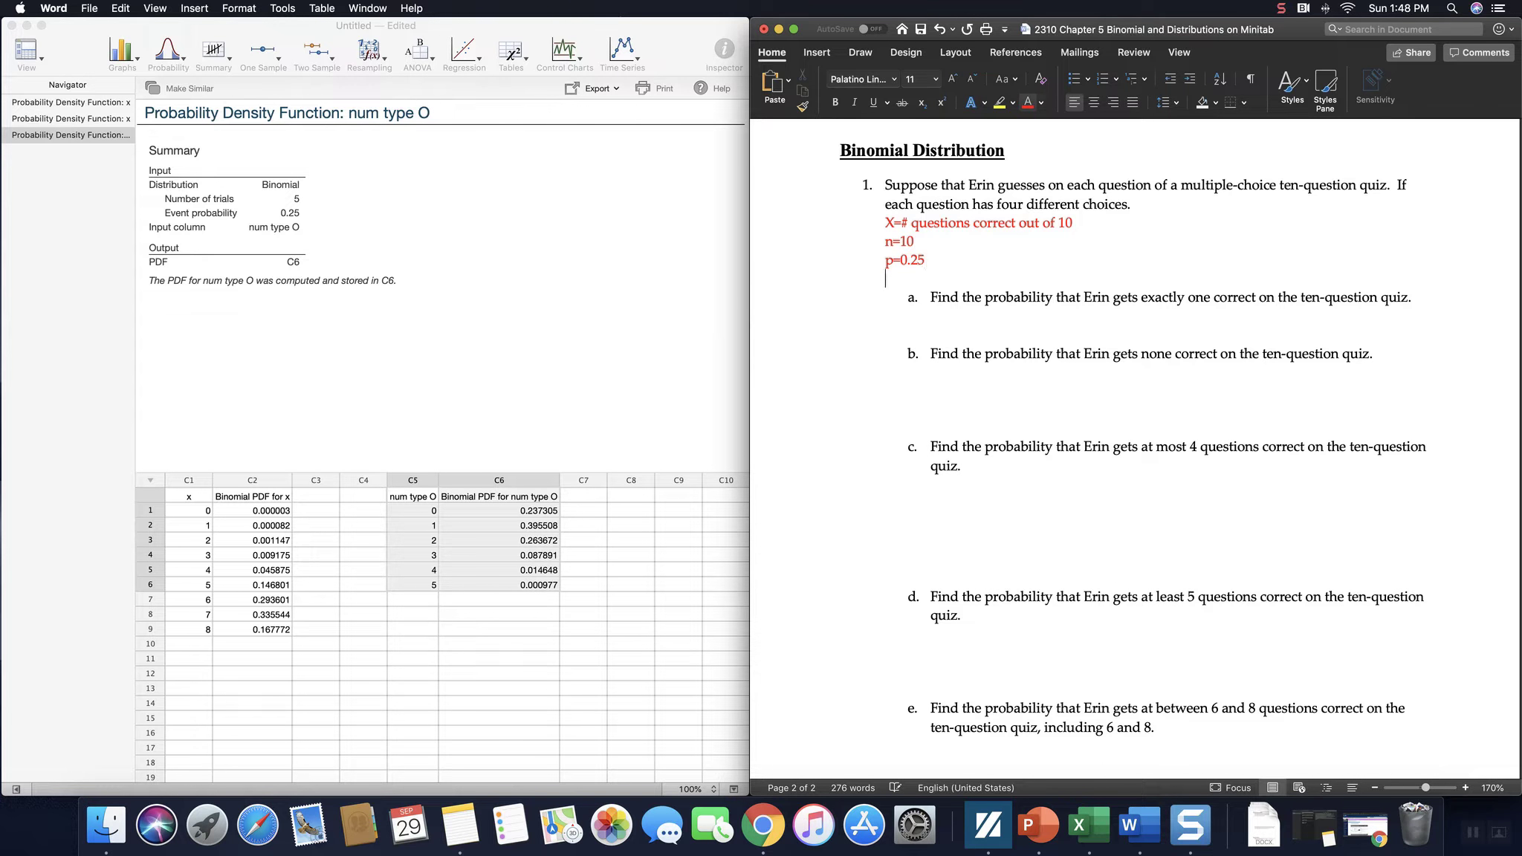
pyautogui.press('BackSpace')
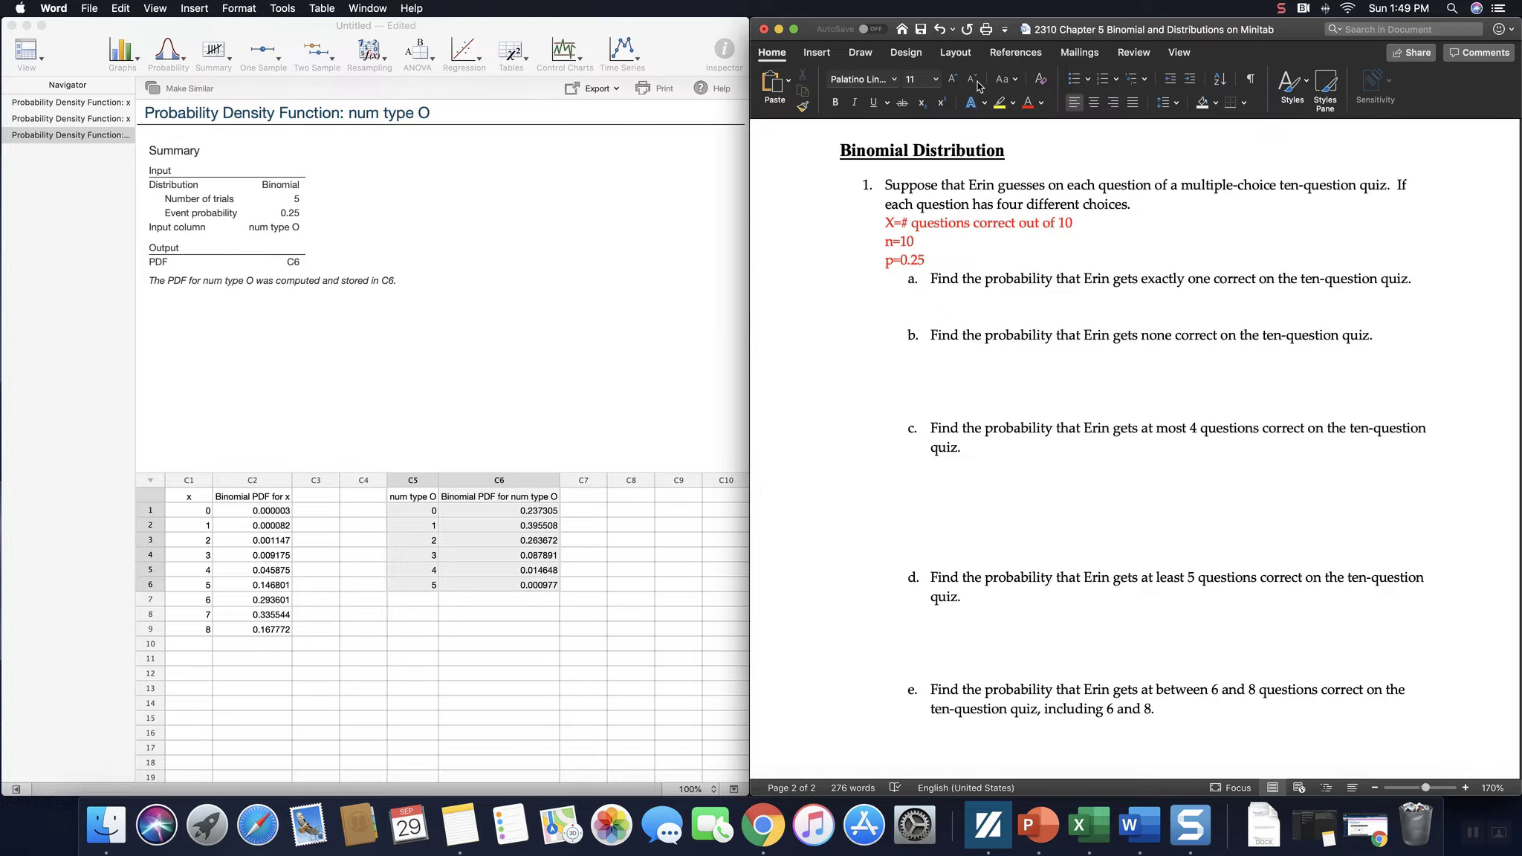
# - Write "P(x=1)" in red 16-point text below part a, followed by a blank line
pyautogui.click(951, 78)
pyautogui.click(951, 79)
pyautogui.click(951, 79)
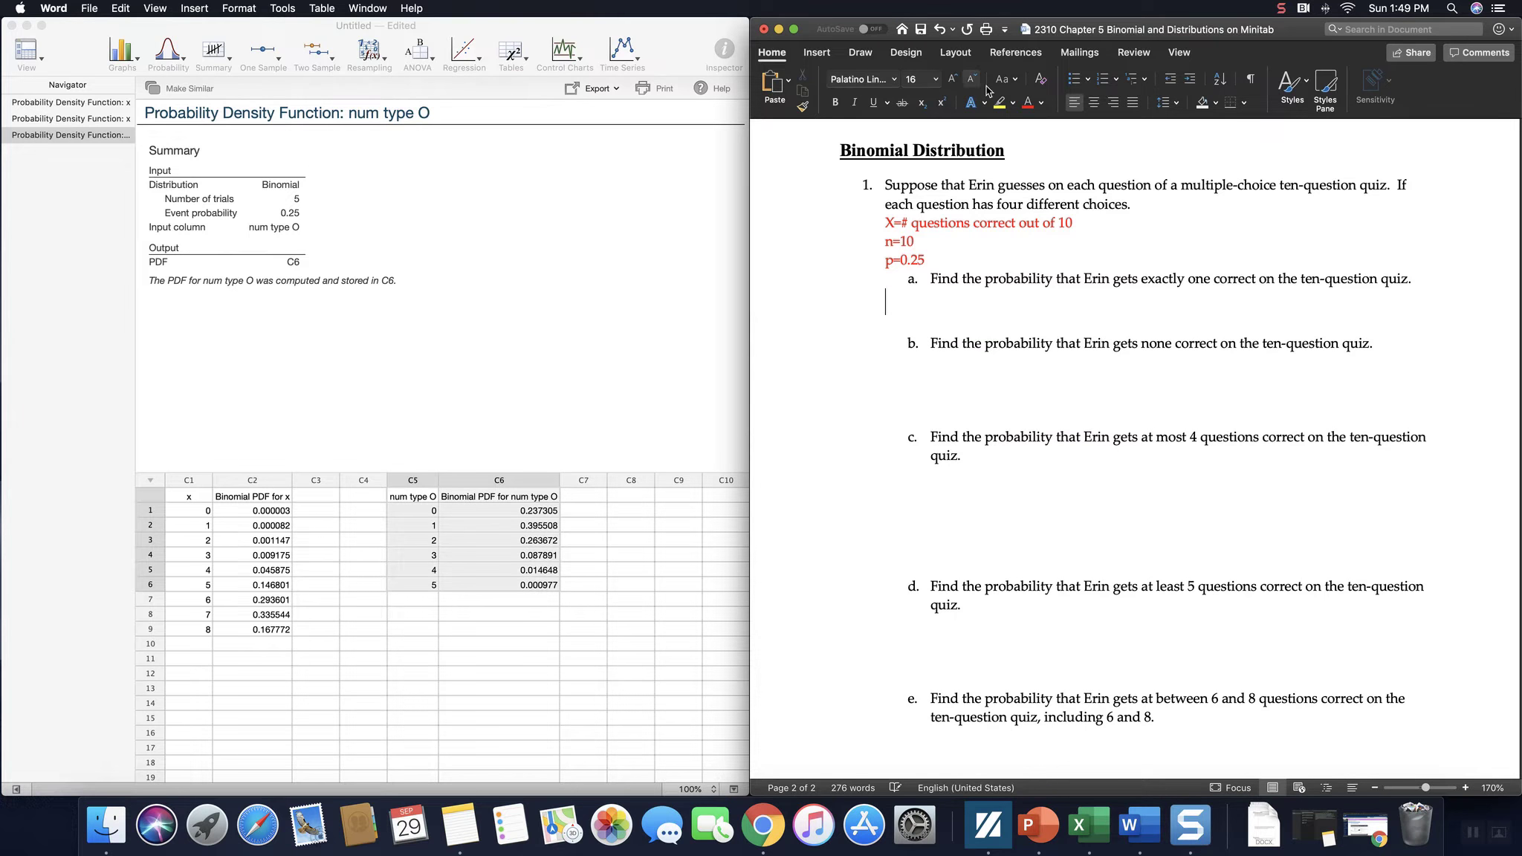
pyautogui.click(1028, 104)
pyautogui.write('P(x=1)')
pyautogui.press('BackSpace')
pyautogui.press('Return')
pyautogui.press('Return')
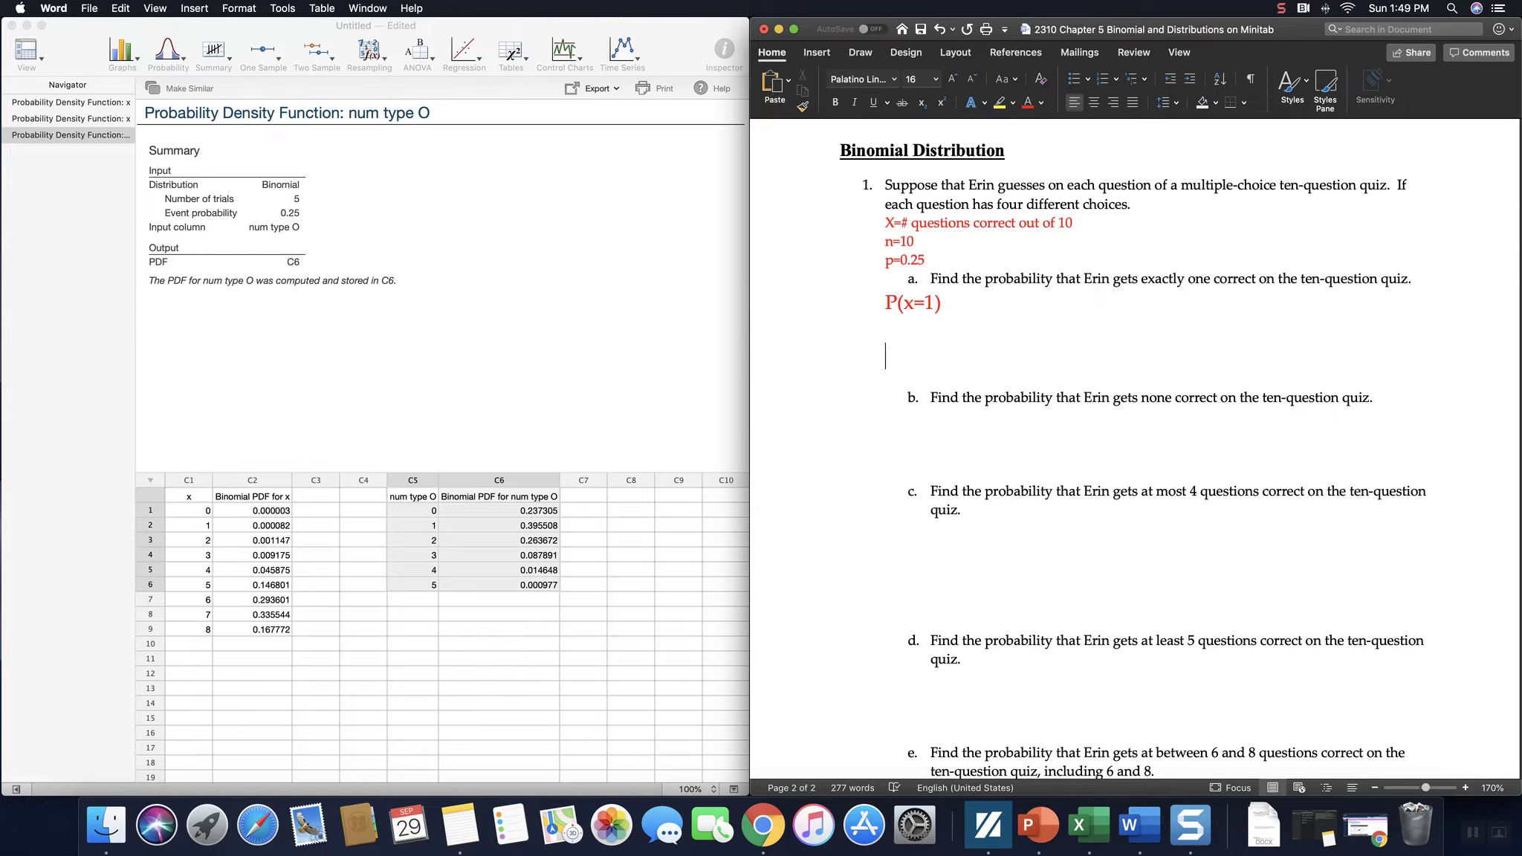
pyautogui.press('BackSpace')
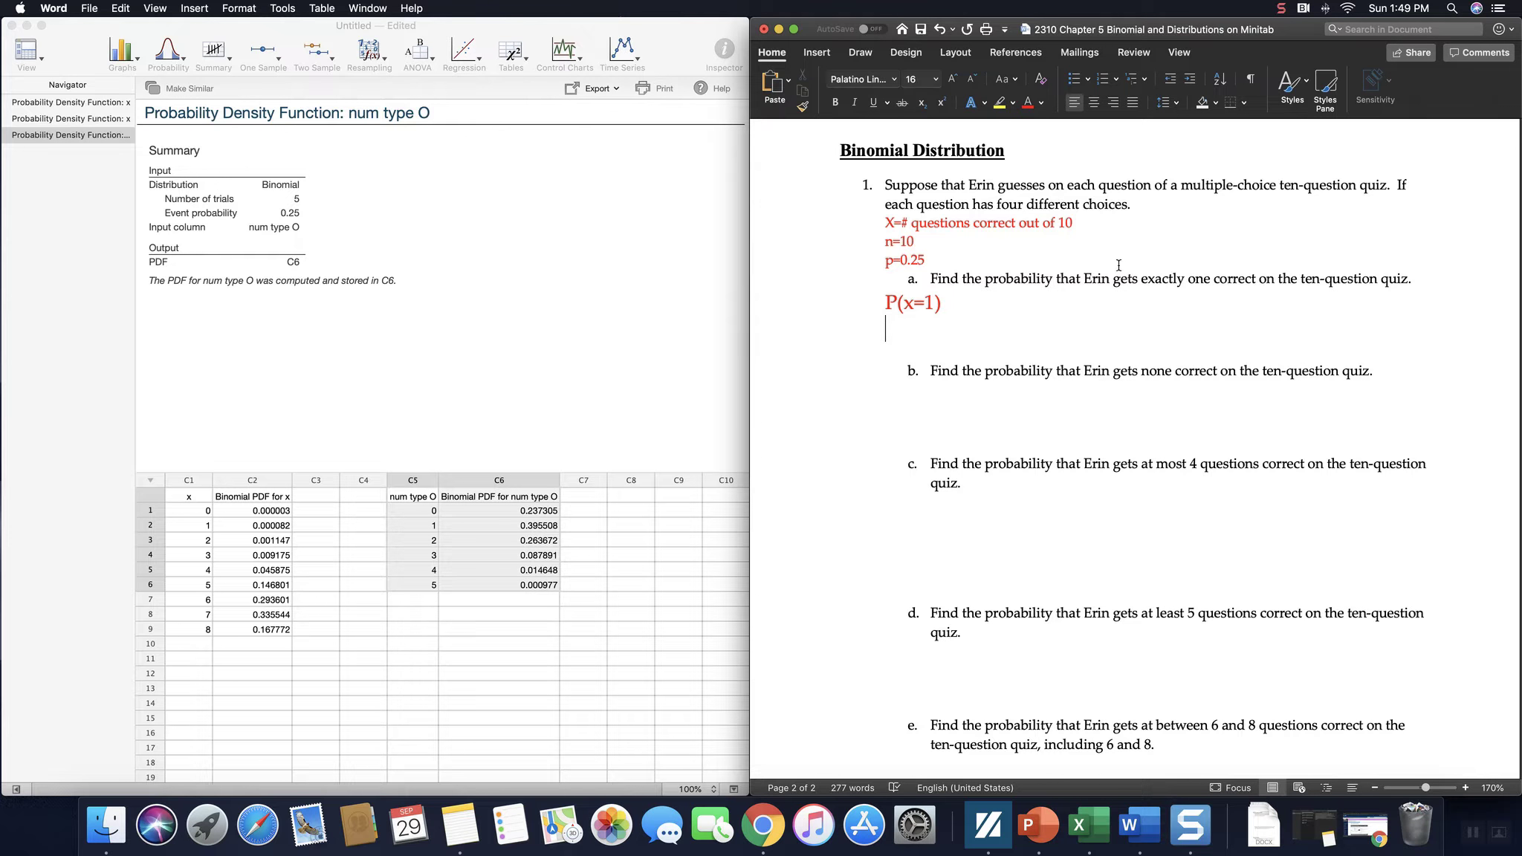
pyautogui.click(1283, 10)
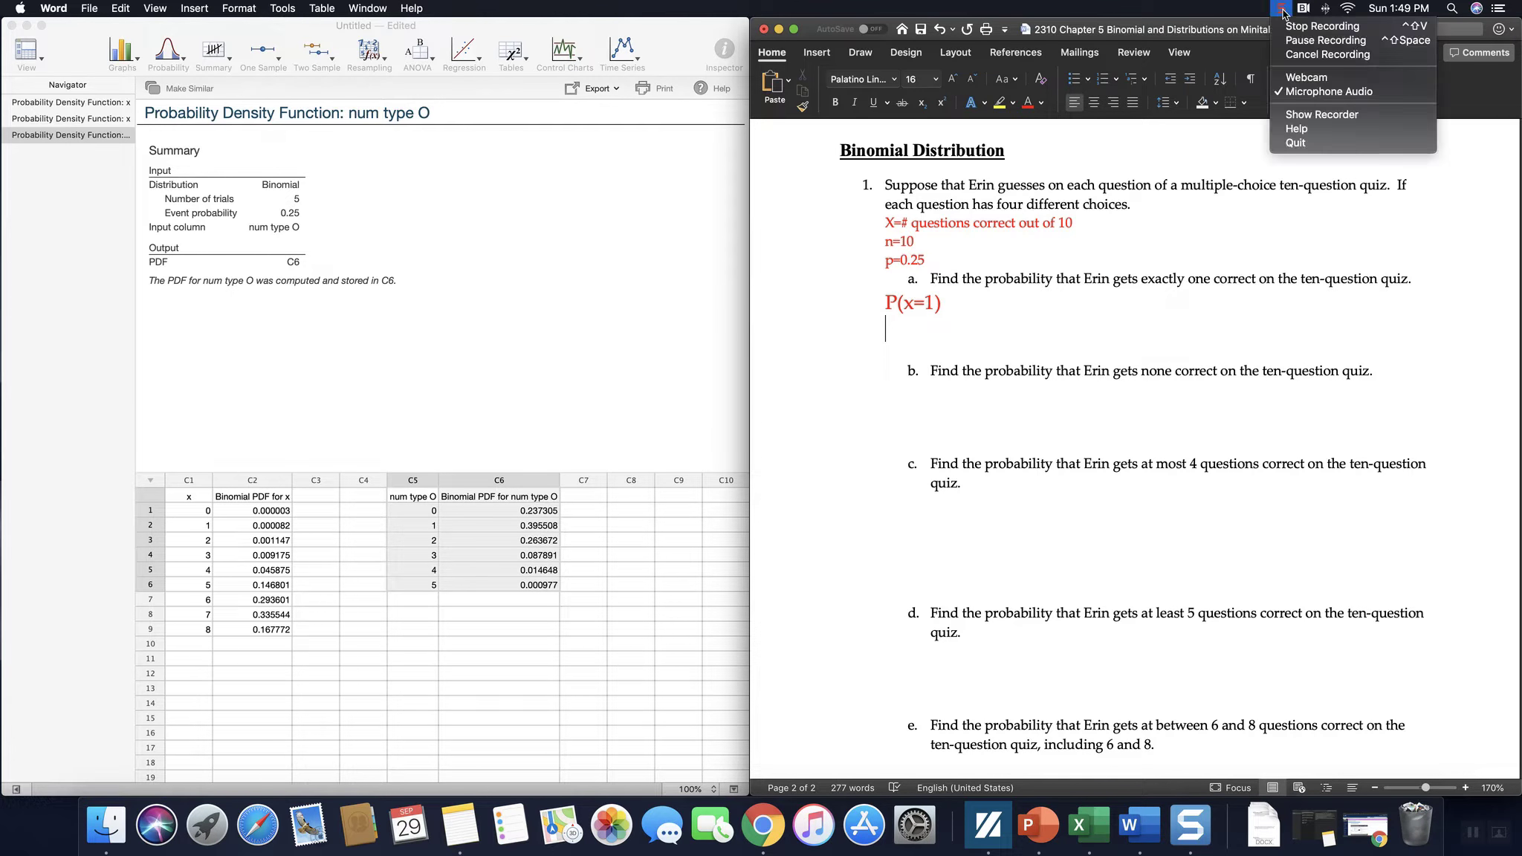
pyautogui.click(1316, 40)
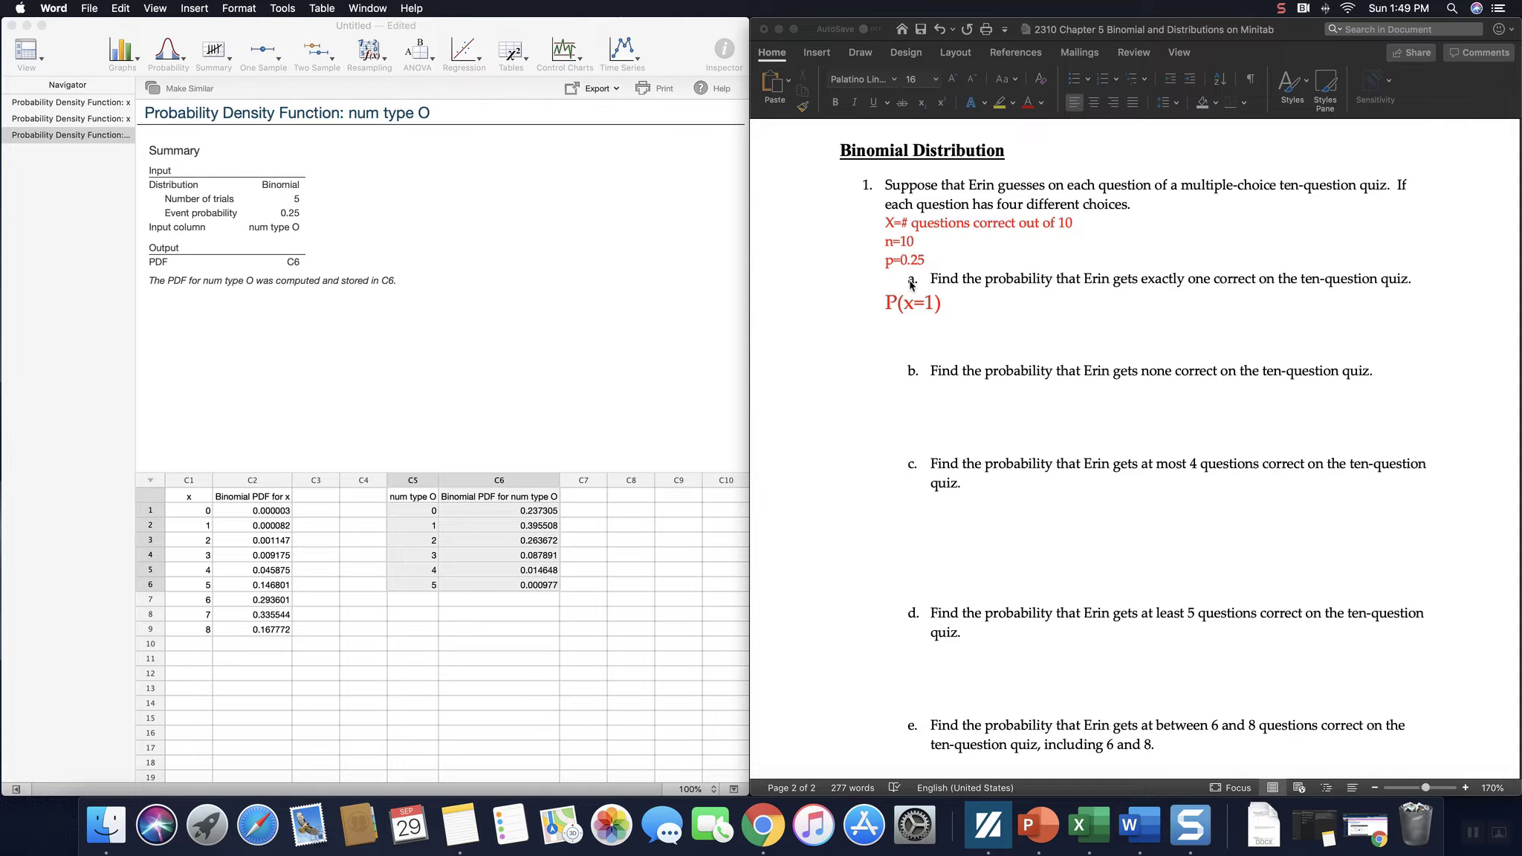
pyautogui.click(925, 330)
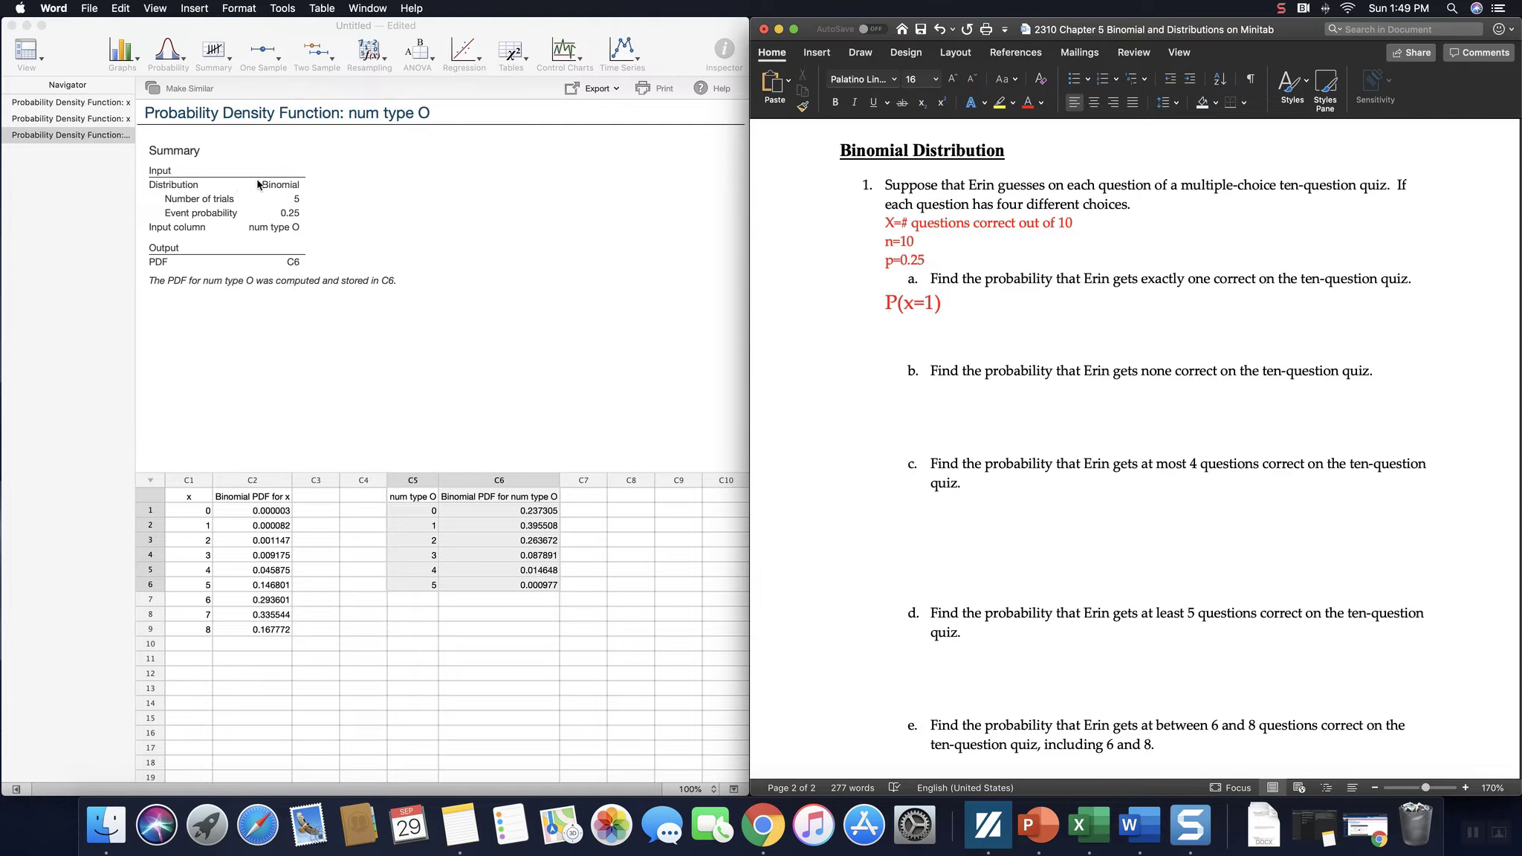
# - Start a Probability Density Function in Minitab Express for the single value 1 with the Binomial distribution
pyautogui.click(559, 296)
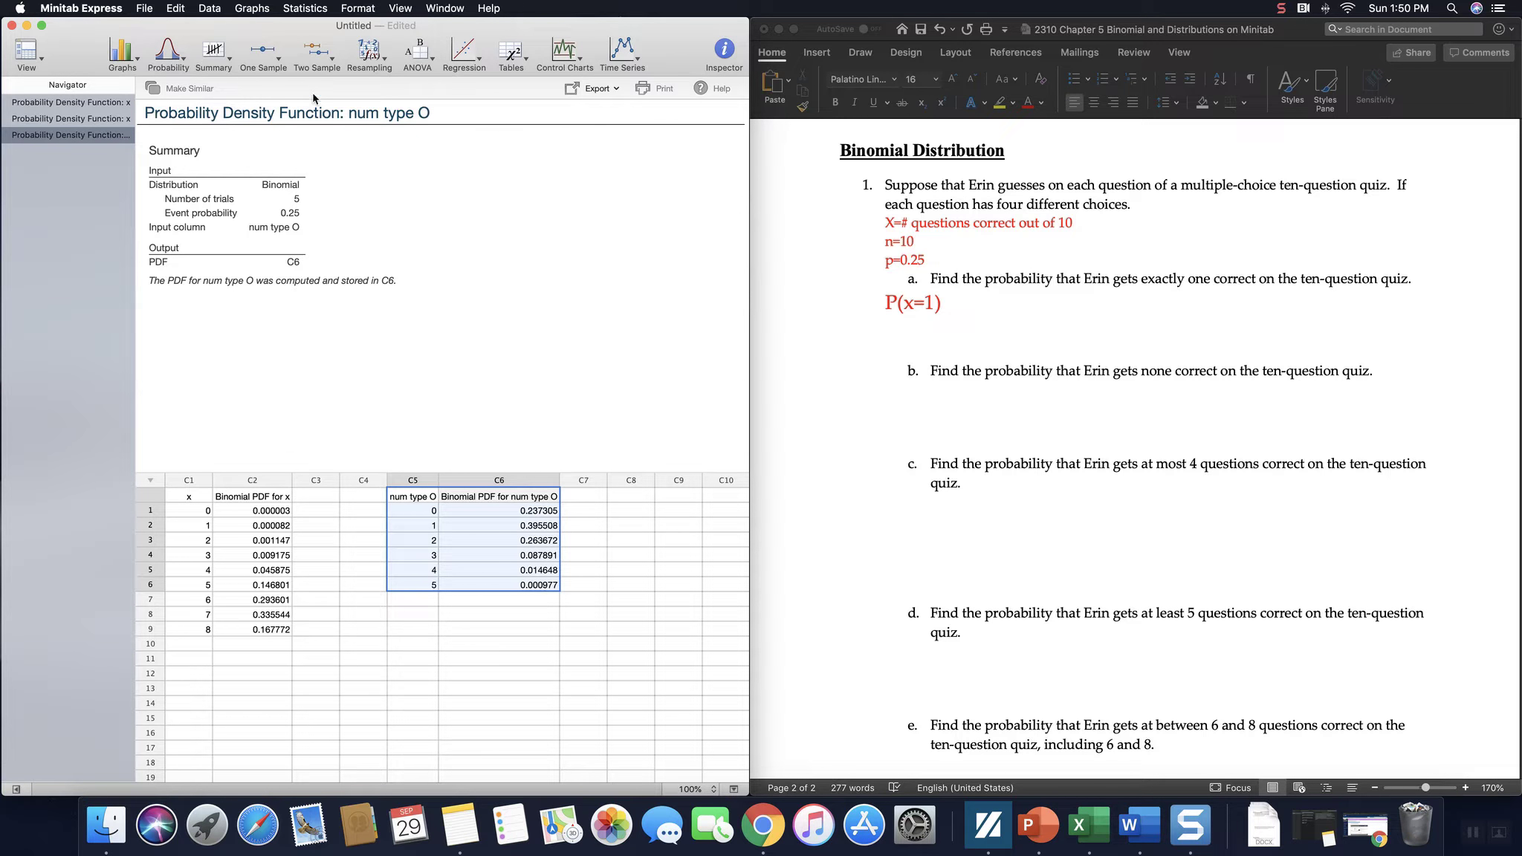
pyautogui.click(294, 10)
pyautogui.moveTo(380, 25)
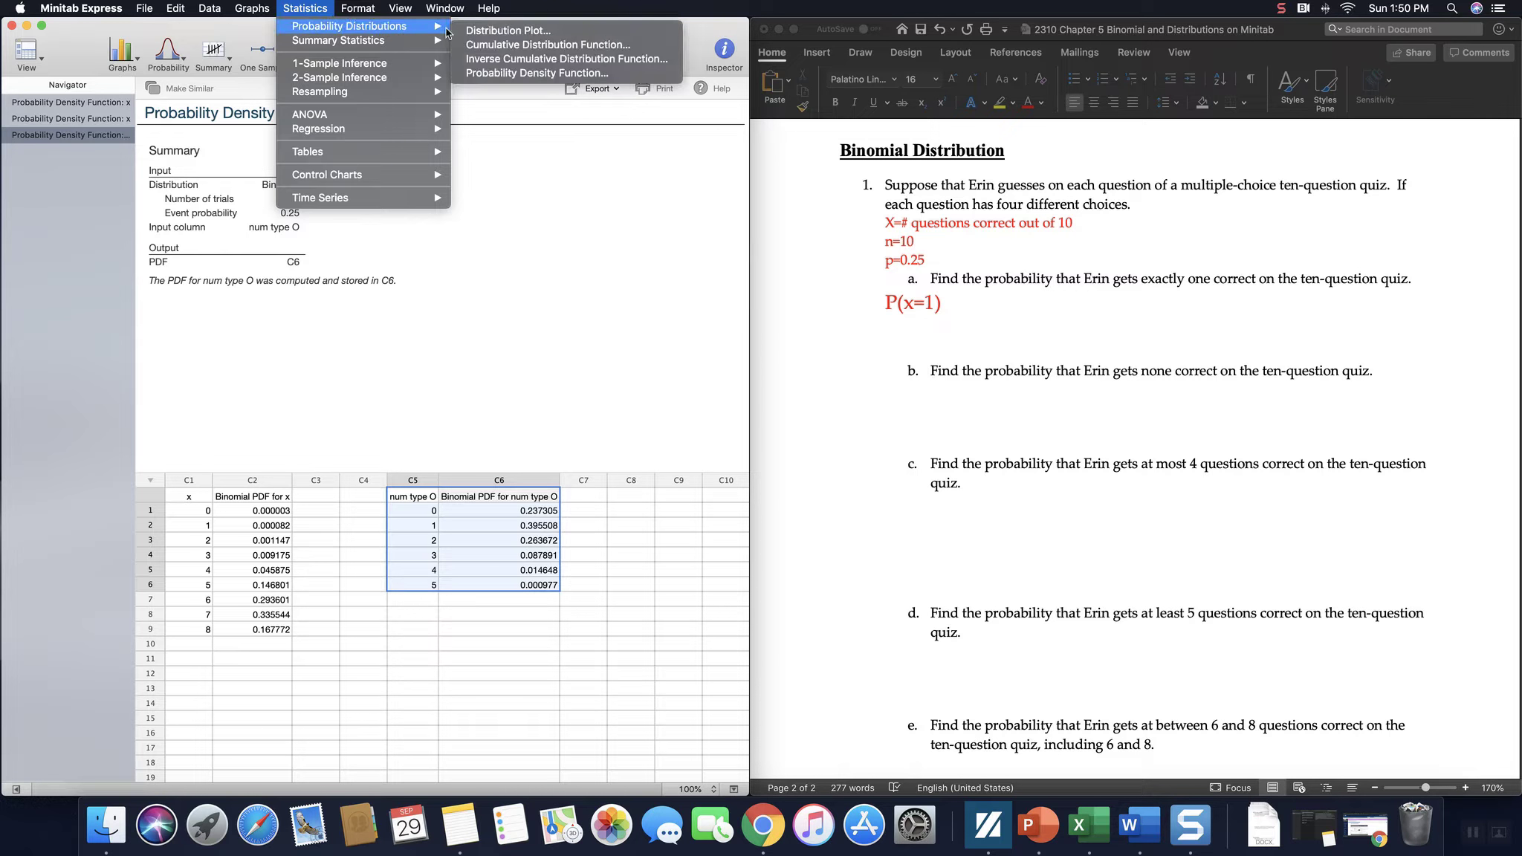
pyautogui.click(608, 75)
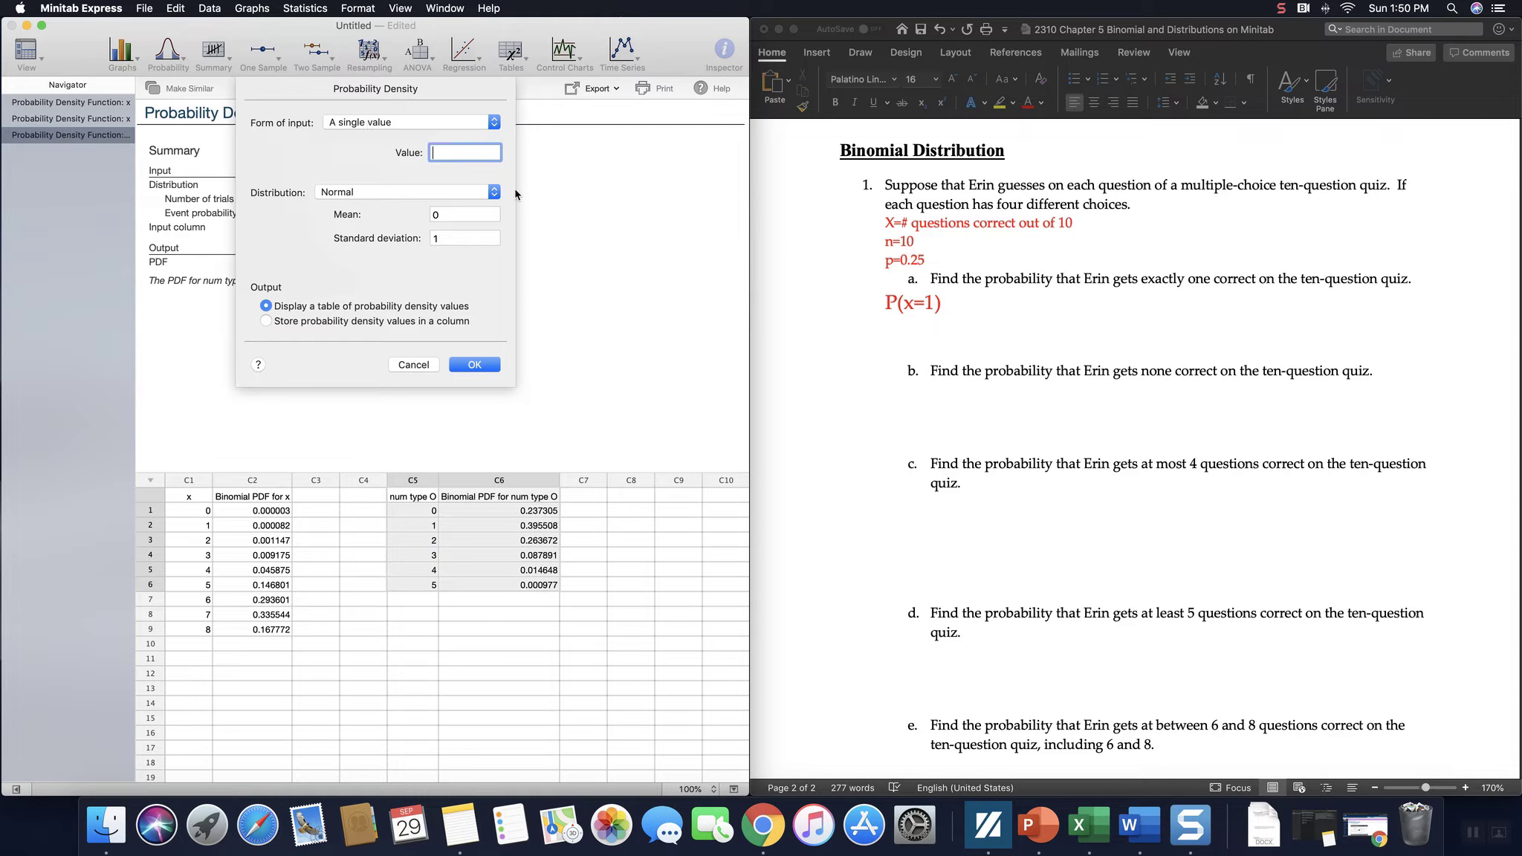
pyautogui.write('1')
pyautogui.click(395, 195)
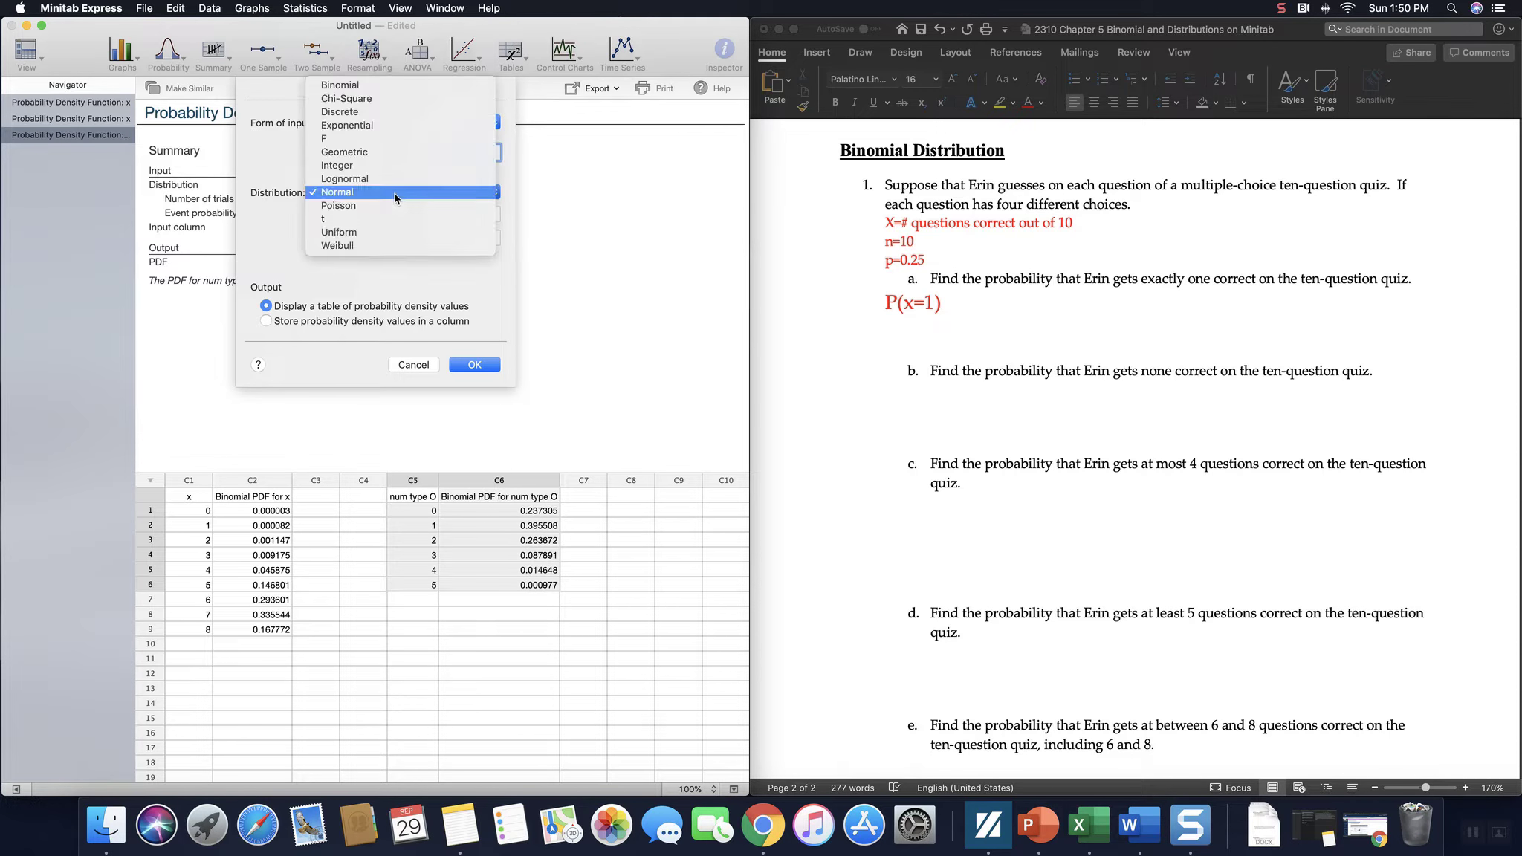
pyautogui.click(346, 85)
# - Set the number of trials to 10 and the event probability to 0.25, and display the table of probability density values
pyautogui.click(465, 215)
pyautogui.write('10')
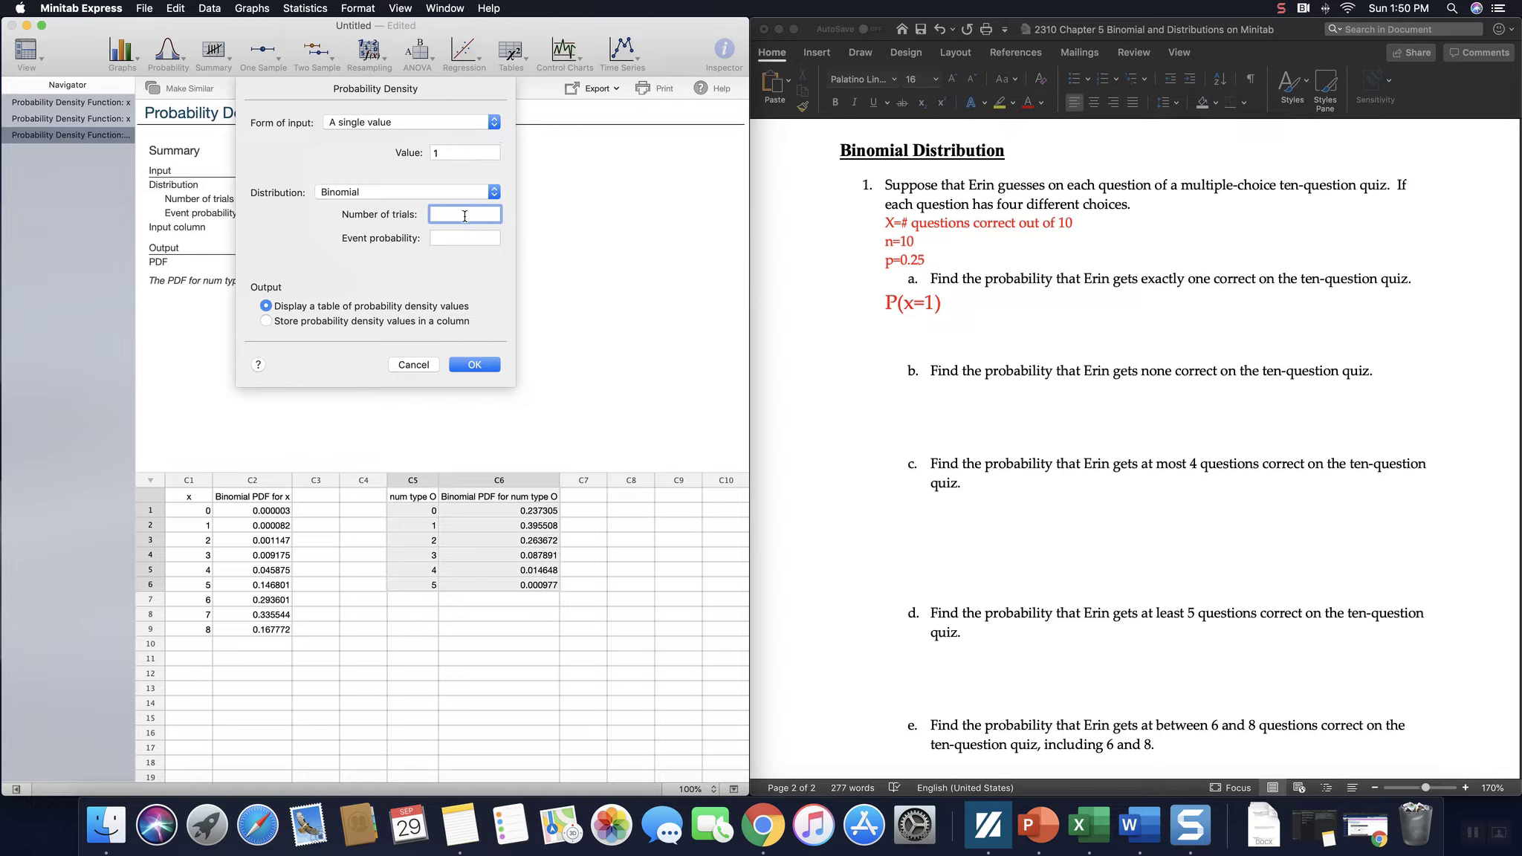
pyautogui.press('Tab')
pyautogui.write('.25')
pyautogui.click(432, 238)
pyautogui.write('0')
pyautogui.click(482, 367)
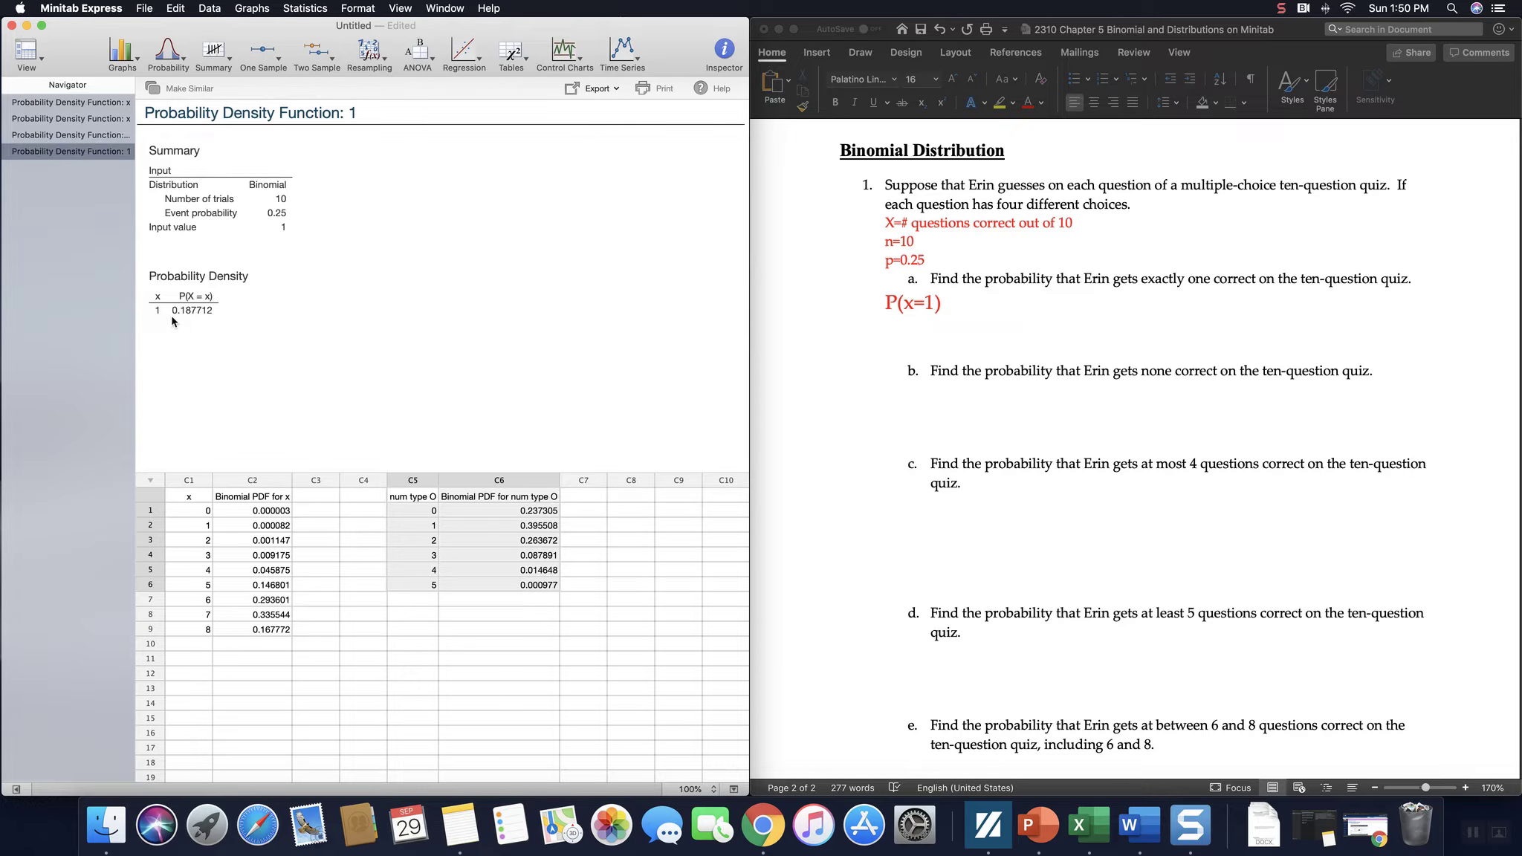
# - Complete the part a answer in Word as "P(x=1)=0.187712"
pyautogui.click(1044, 316)
pyautogui.click(974, 307)
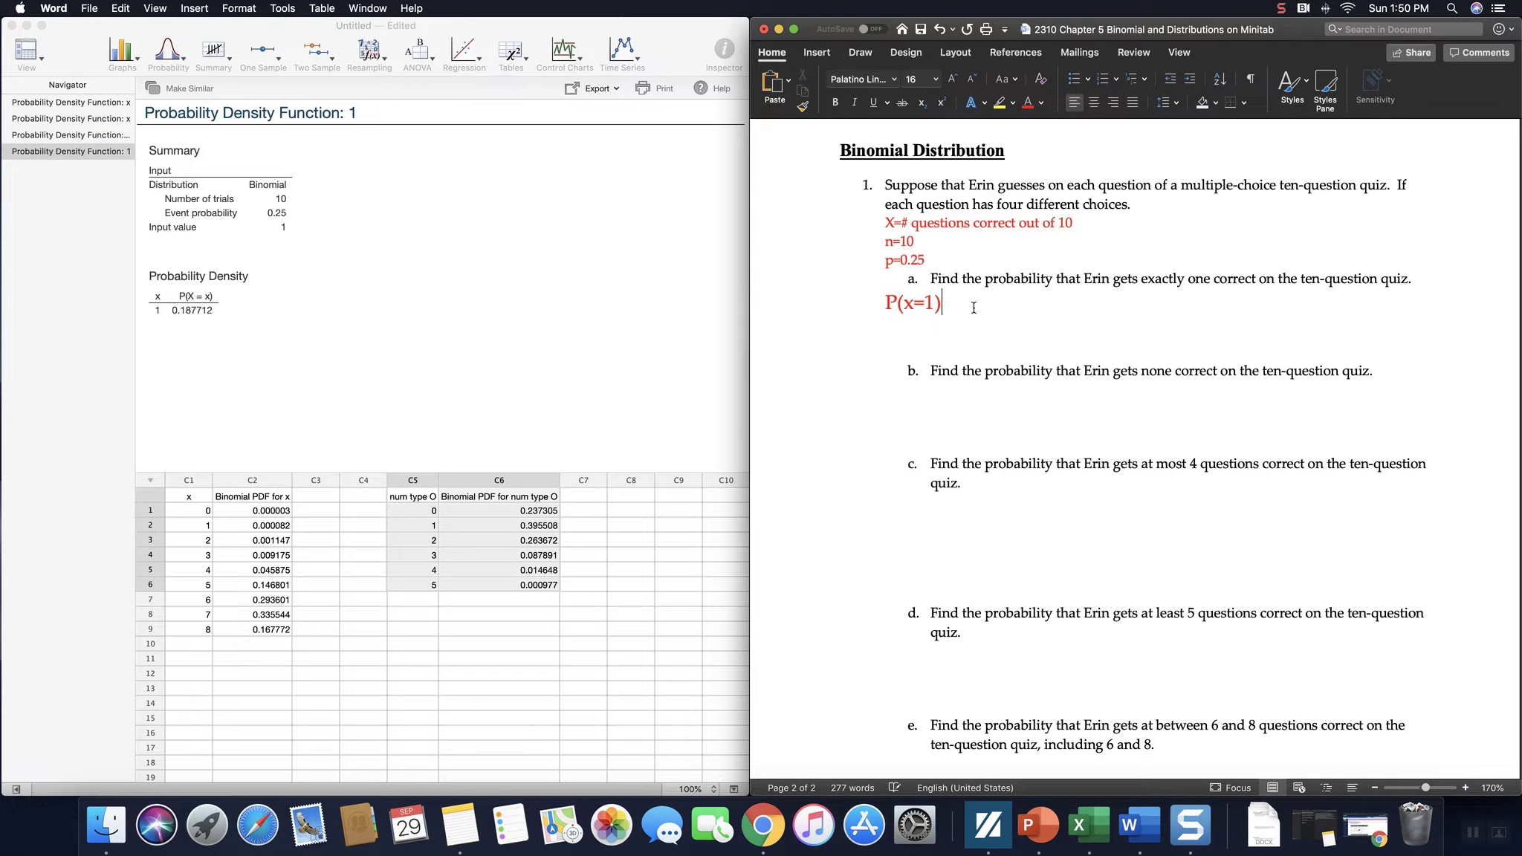
pyautogui.write('=0.187712')
# - Add the line "Note: mean=expected number correct=10(0.25)=2.5" below the part a answer
pyautogui.click(938, 319)
pyautogui.write('Not')
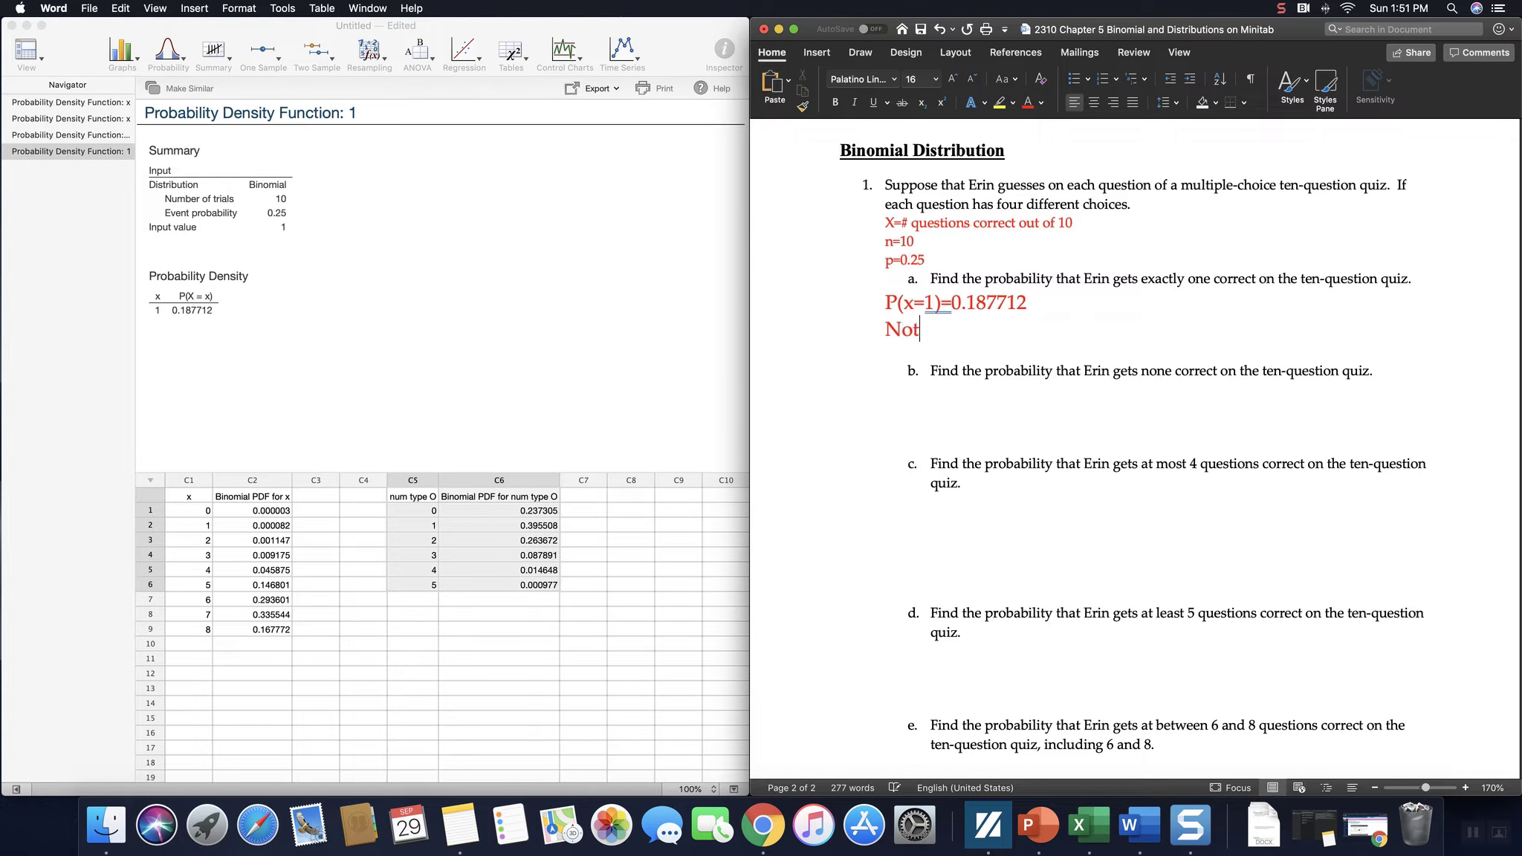
pyautogui.write('e: mean=expected number correct')
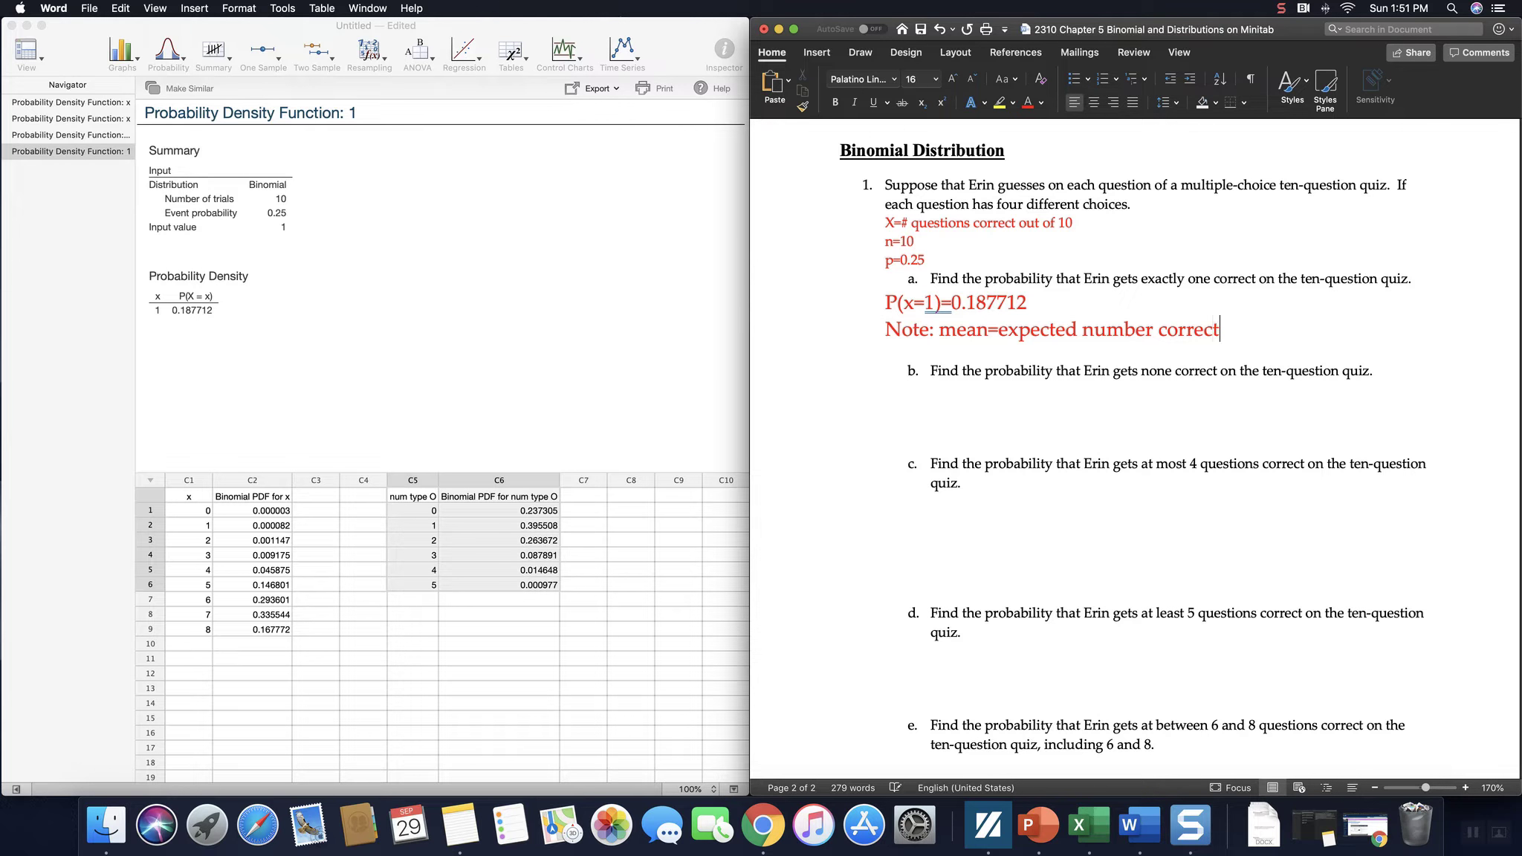
pyautogui.write('=0')
pyautogui.press('BackSpace')
pyautogui.write('10(0.25)=')
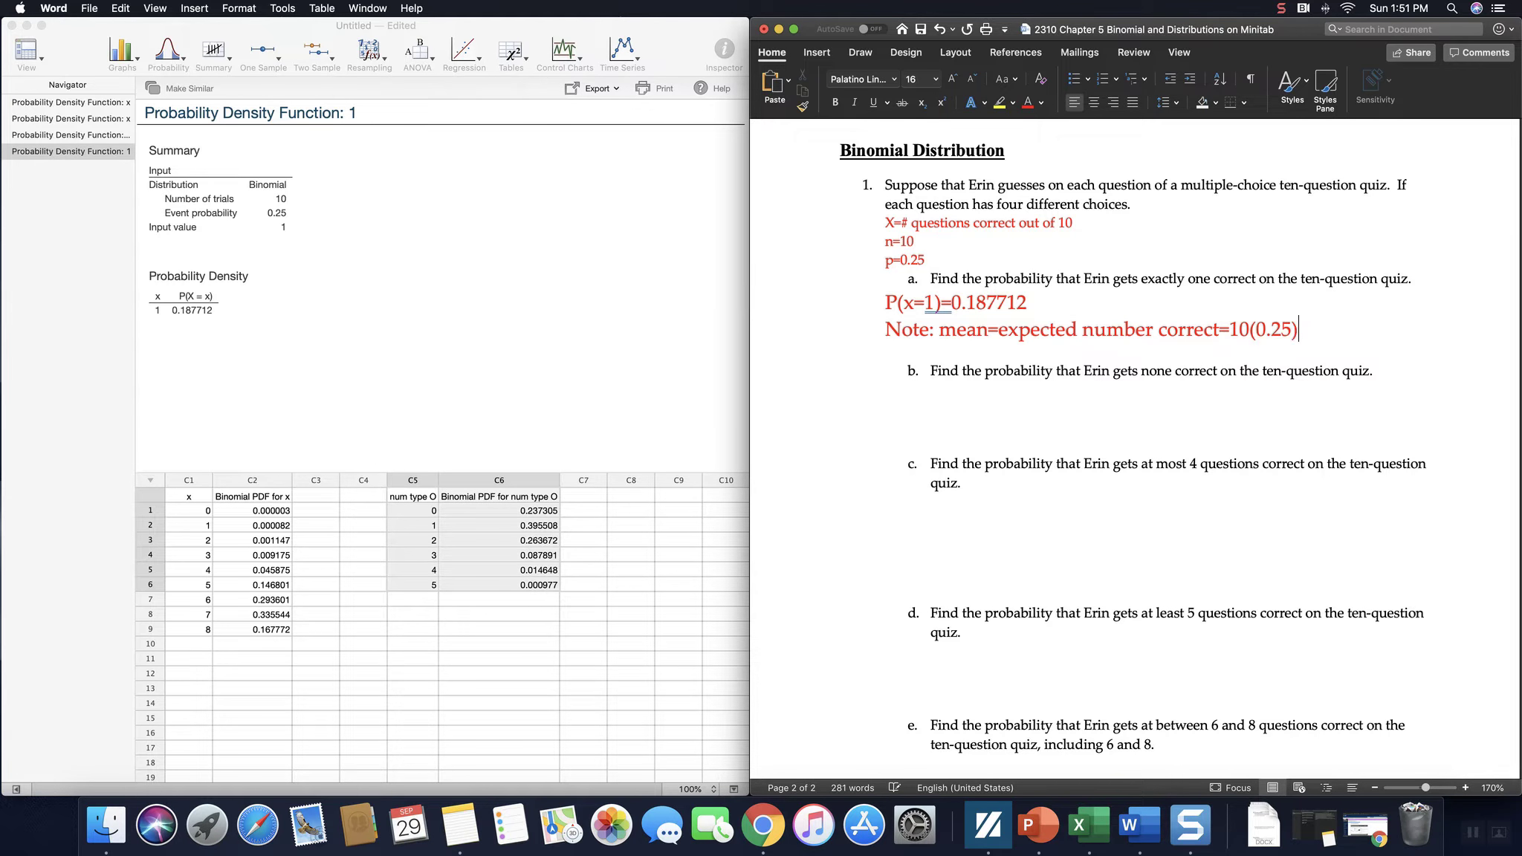
pyautogui.write('2.5')
# - Write "P(x=0)" in red 20-point text below part b
pyautogui.click(928, 406)
pyautogui.click(953, 77)
pyautogui.click(952, 77)
pyautogui.click(952, 78)
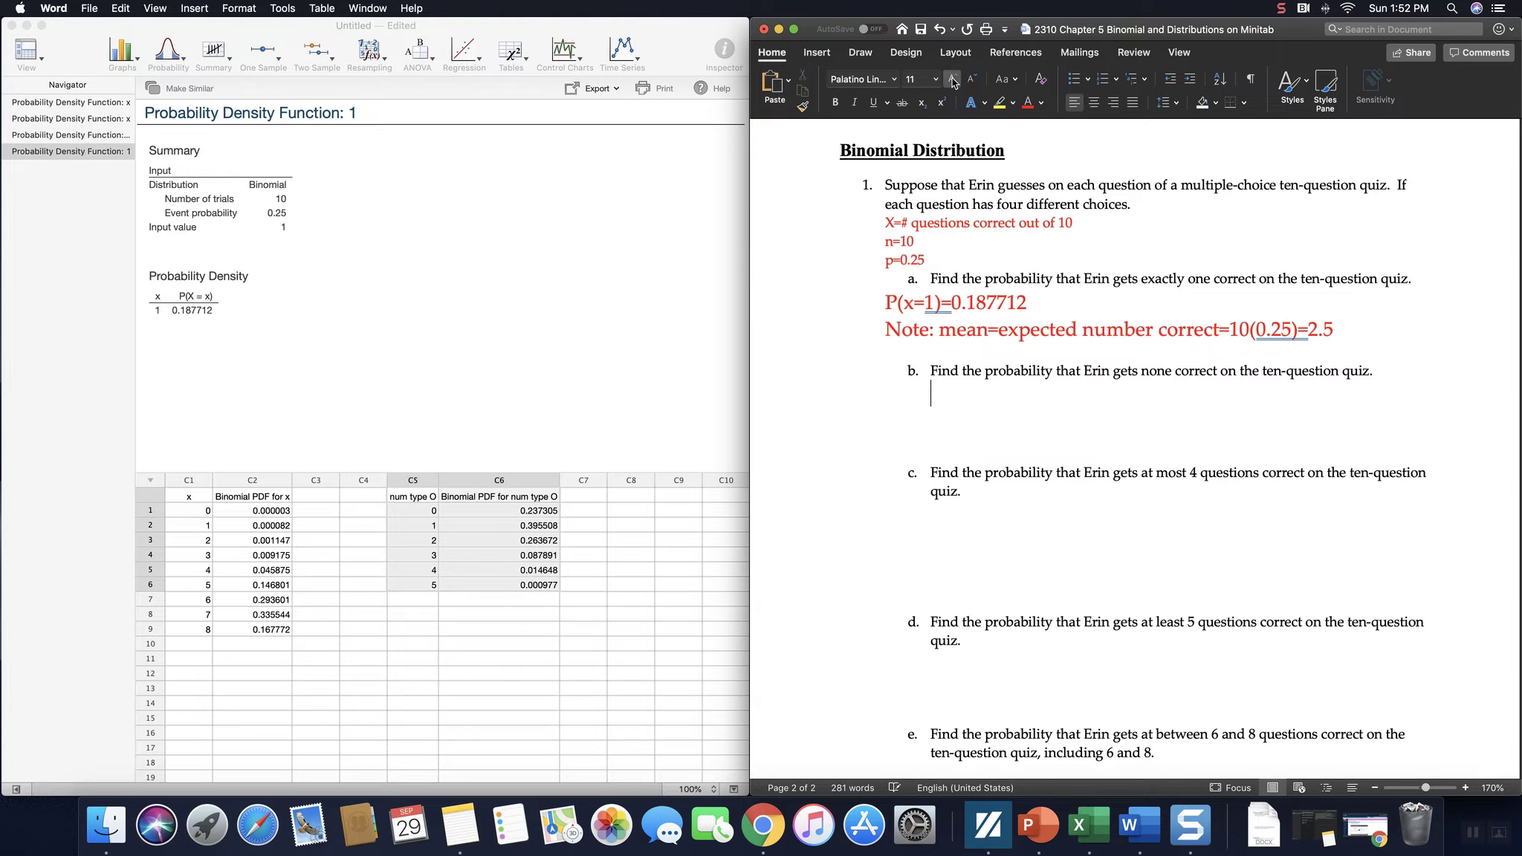
pyautogui.click(953, 78)
pyautogui.click(953, 78)
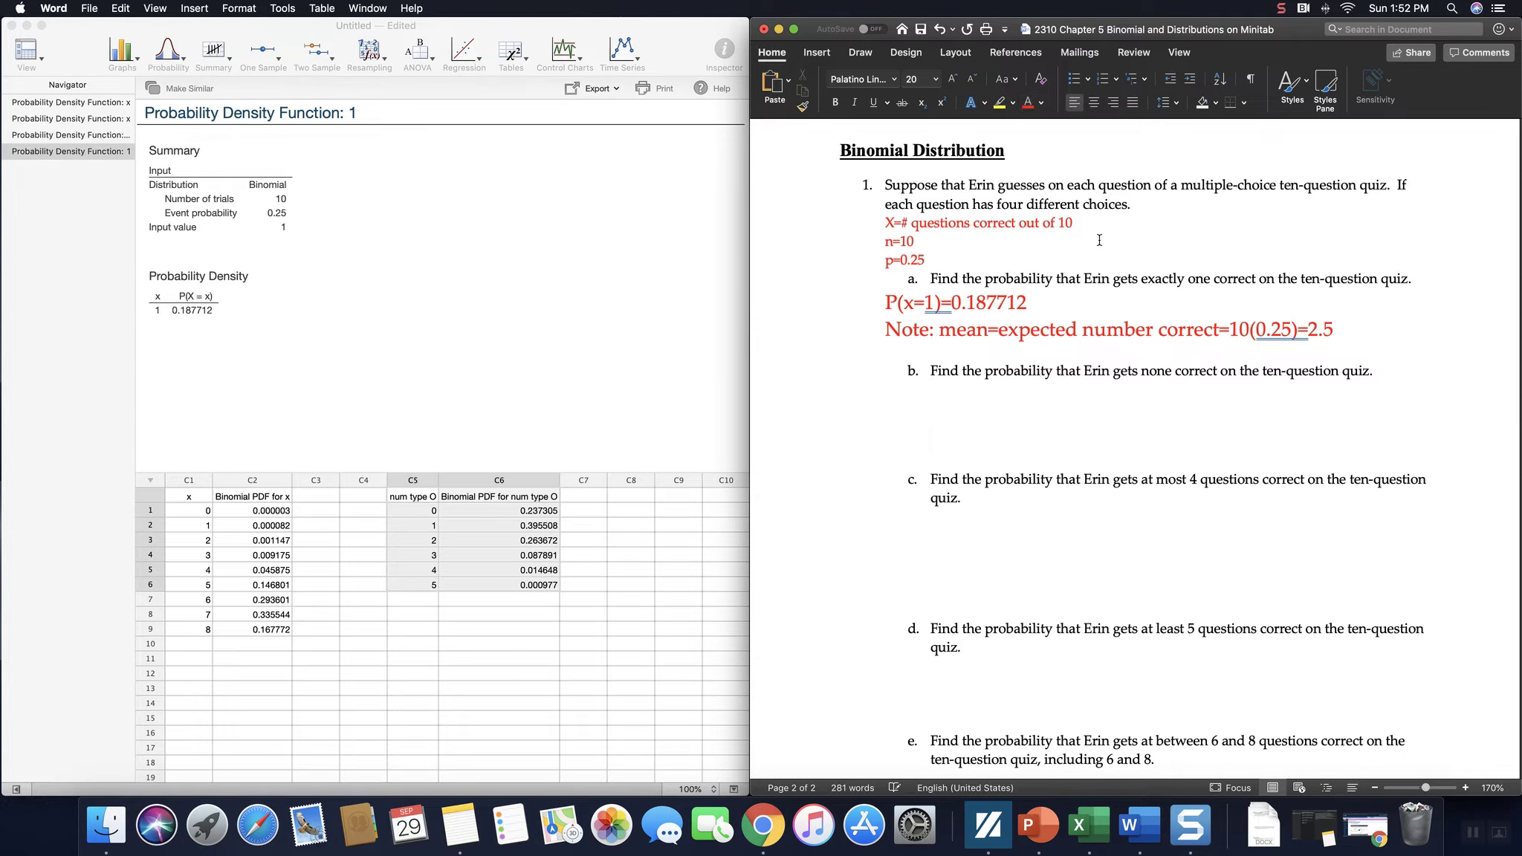
pyautogui.write('P(x=0_')
pyautogui.press('BackSpace')
pyautogui.write(')')
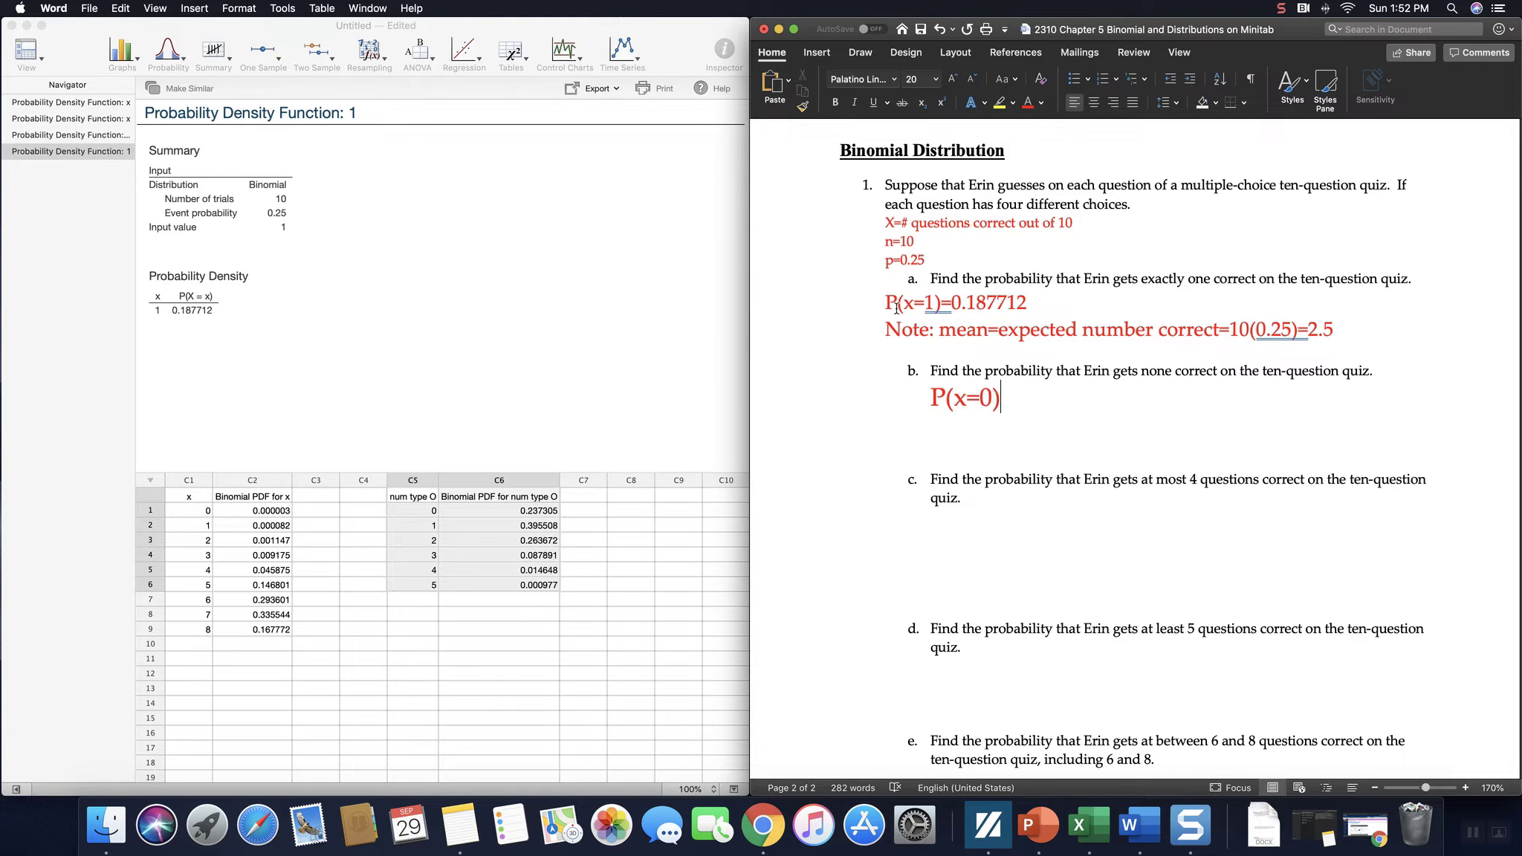
# - Repeat the probability density calculation in Minitab Express with the input value 0, using Make Similar
pyautogui.click(159, 89)
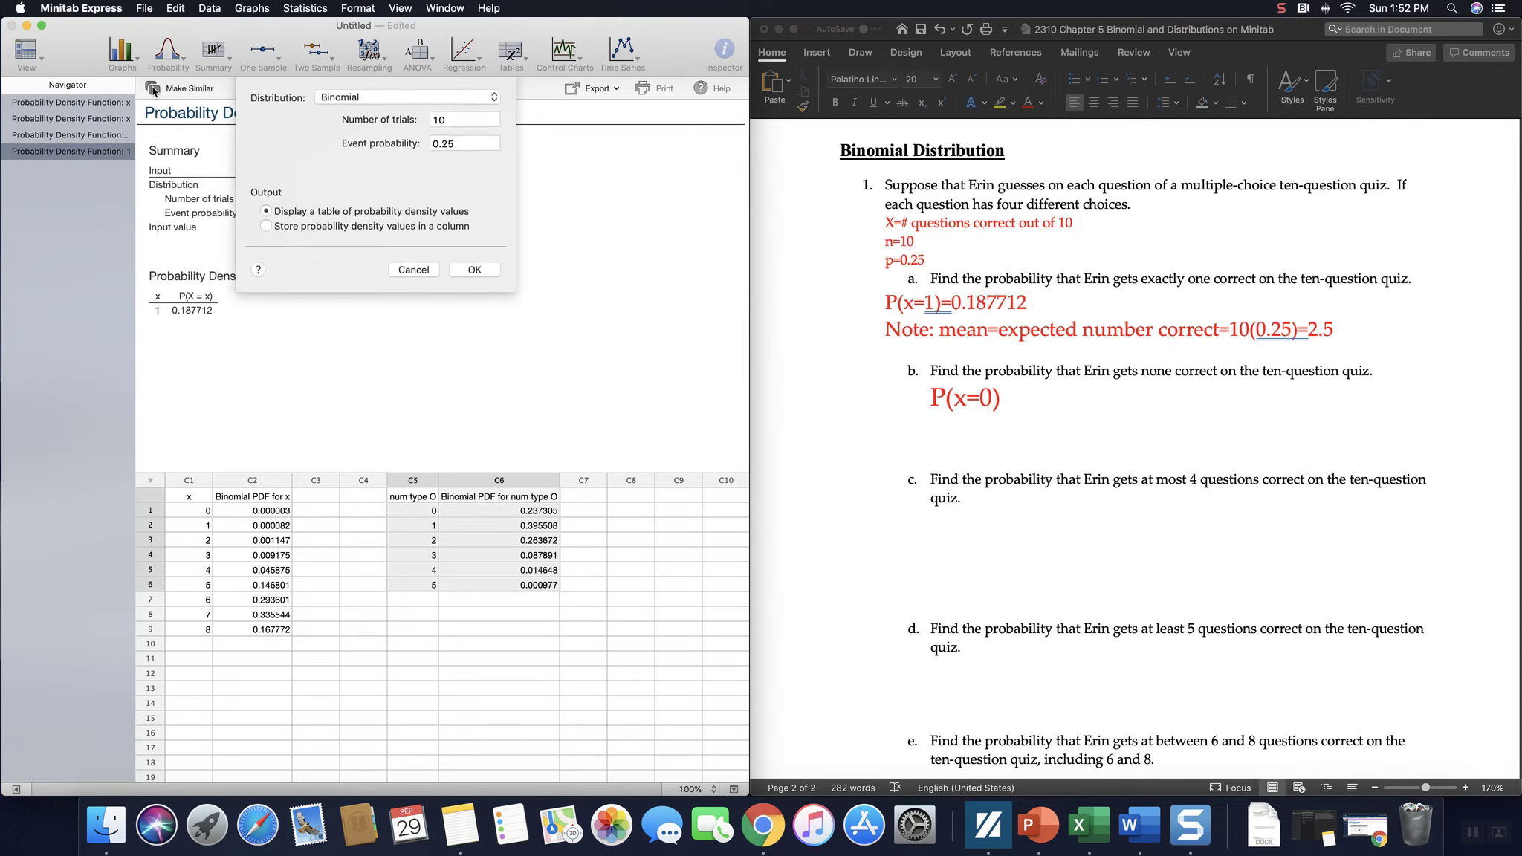
pyautogui.click(455, 154)
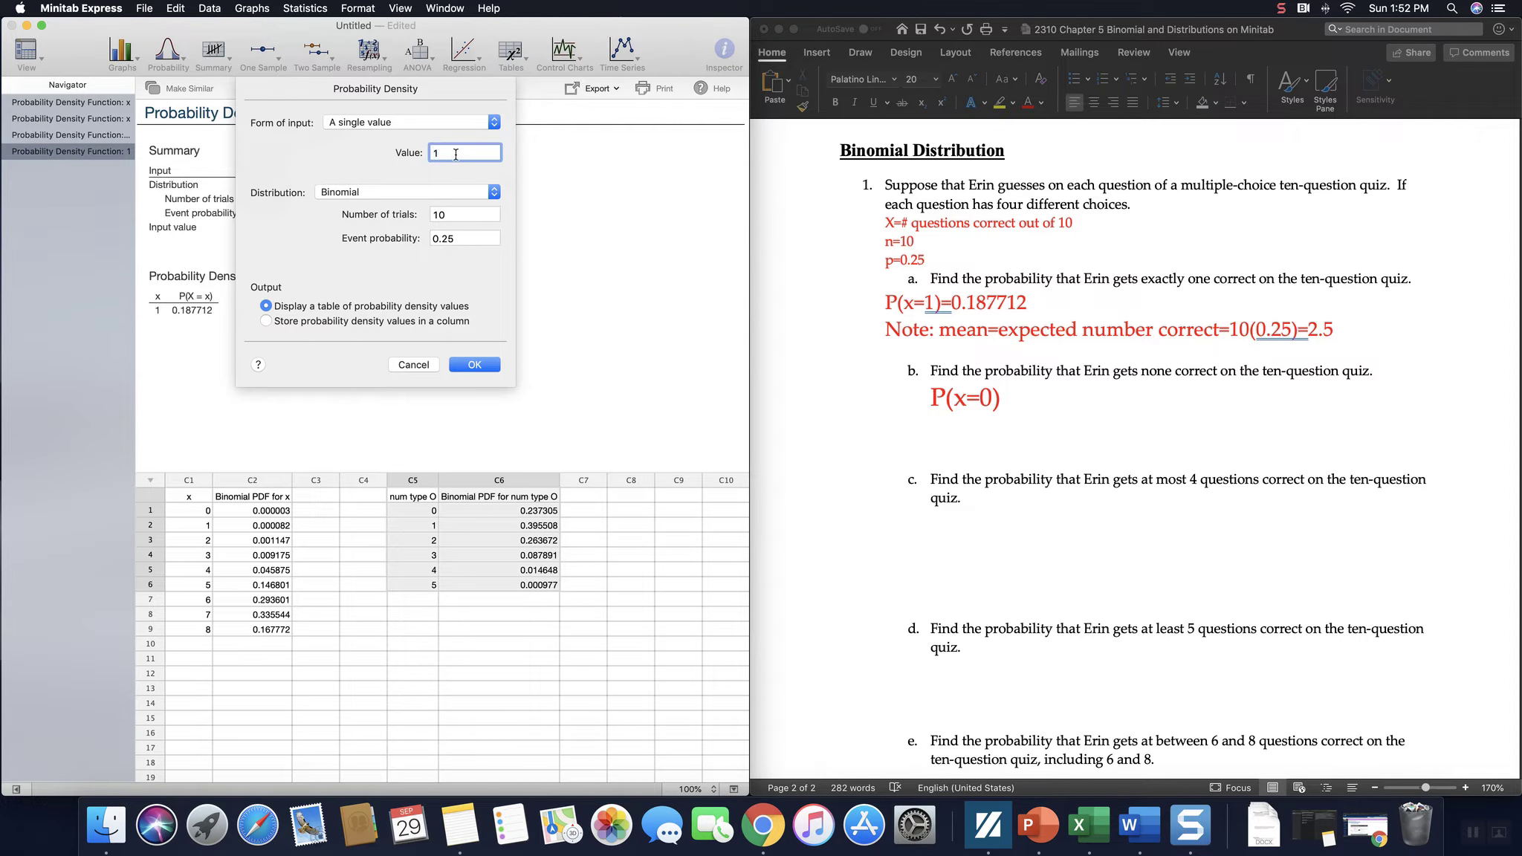
pyautogui.press('BackSpace')
pyautogui.write('0')
pyautogui.press('Return')
# - Complete the part b answer in Word as "P(x=0)=0.056314" and place the cursor below part c
pyautogui.click(1055, 398)
pyautogui.write('=')
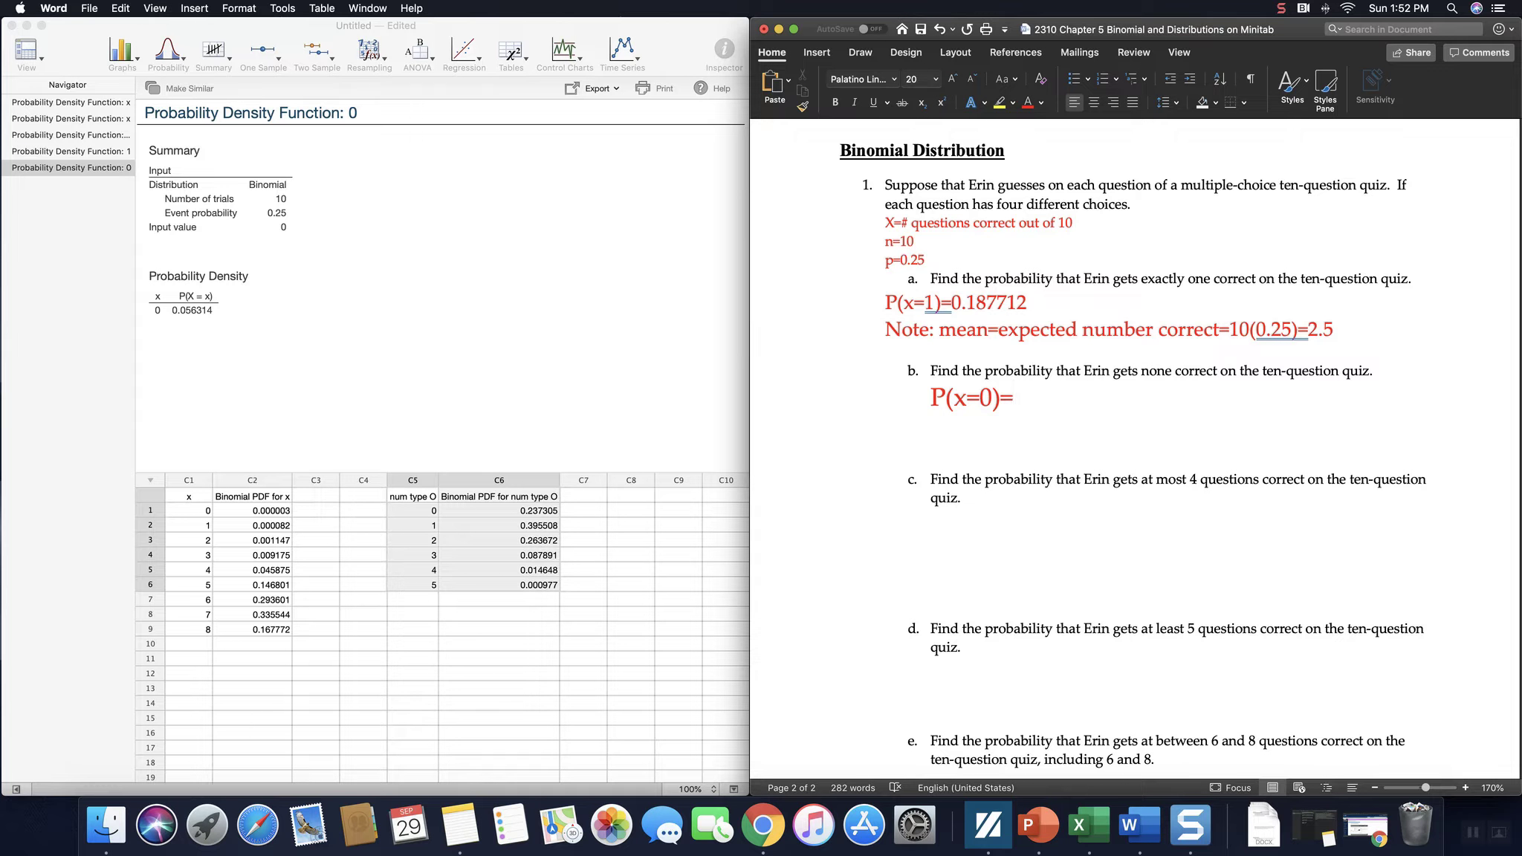
pyautogui.write('0.056314')
pyautogui.click(961, 537)
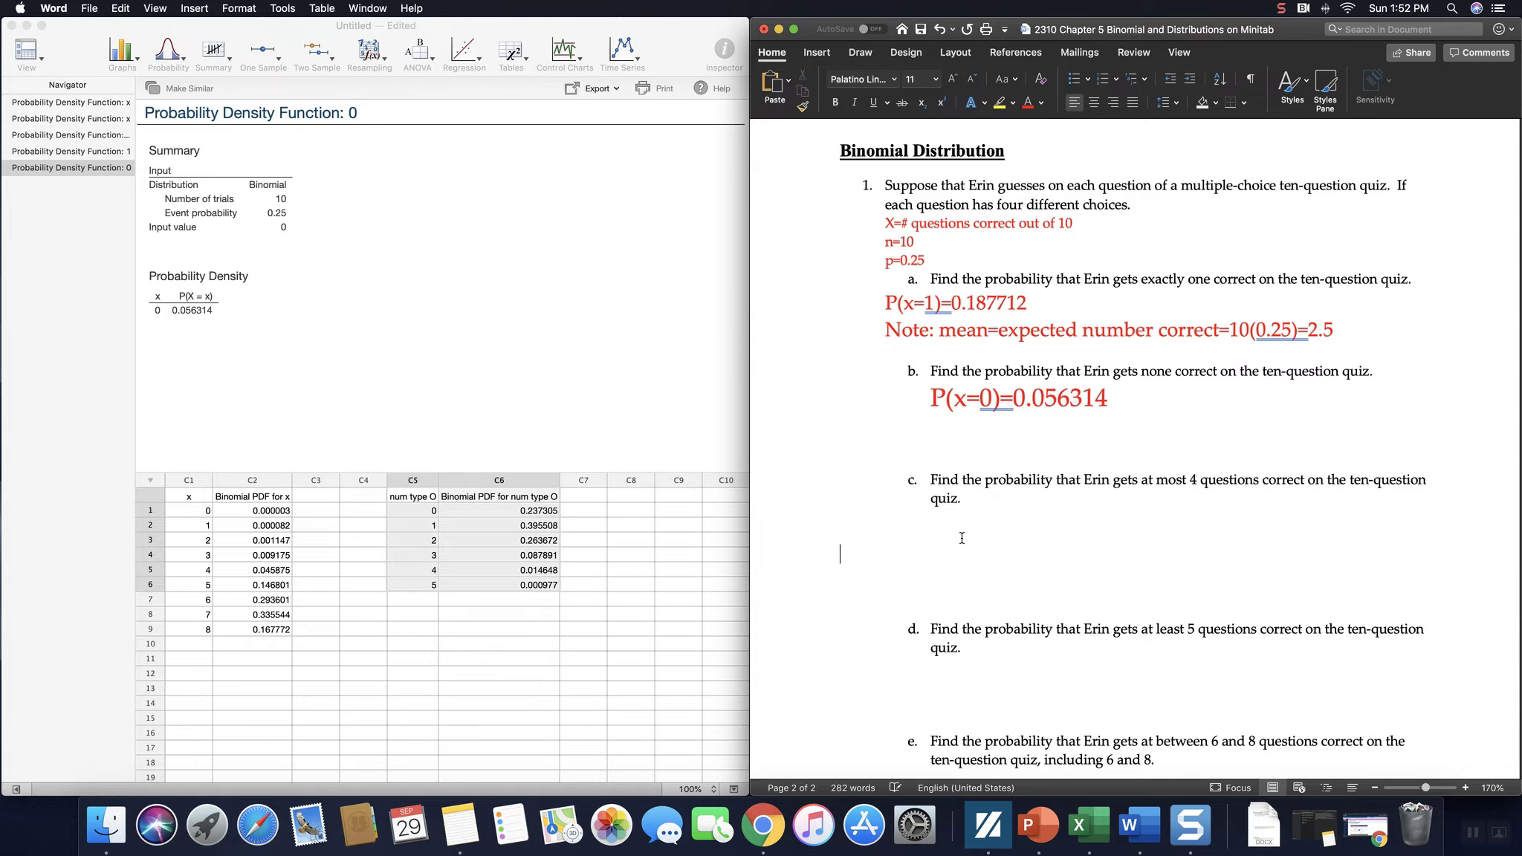
# - Write "P(X 4)" in red 20-point text below part c
pyautogui.click(944, 525)
pyautogui.click(978, 533)
pyautogui.click(1028, 104)
pyautogui.scroll(-3, 1065, 407)
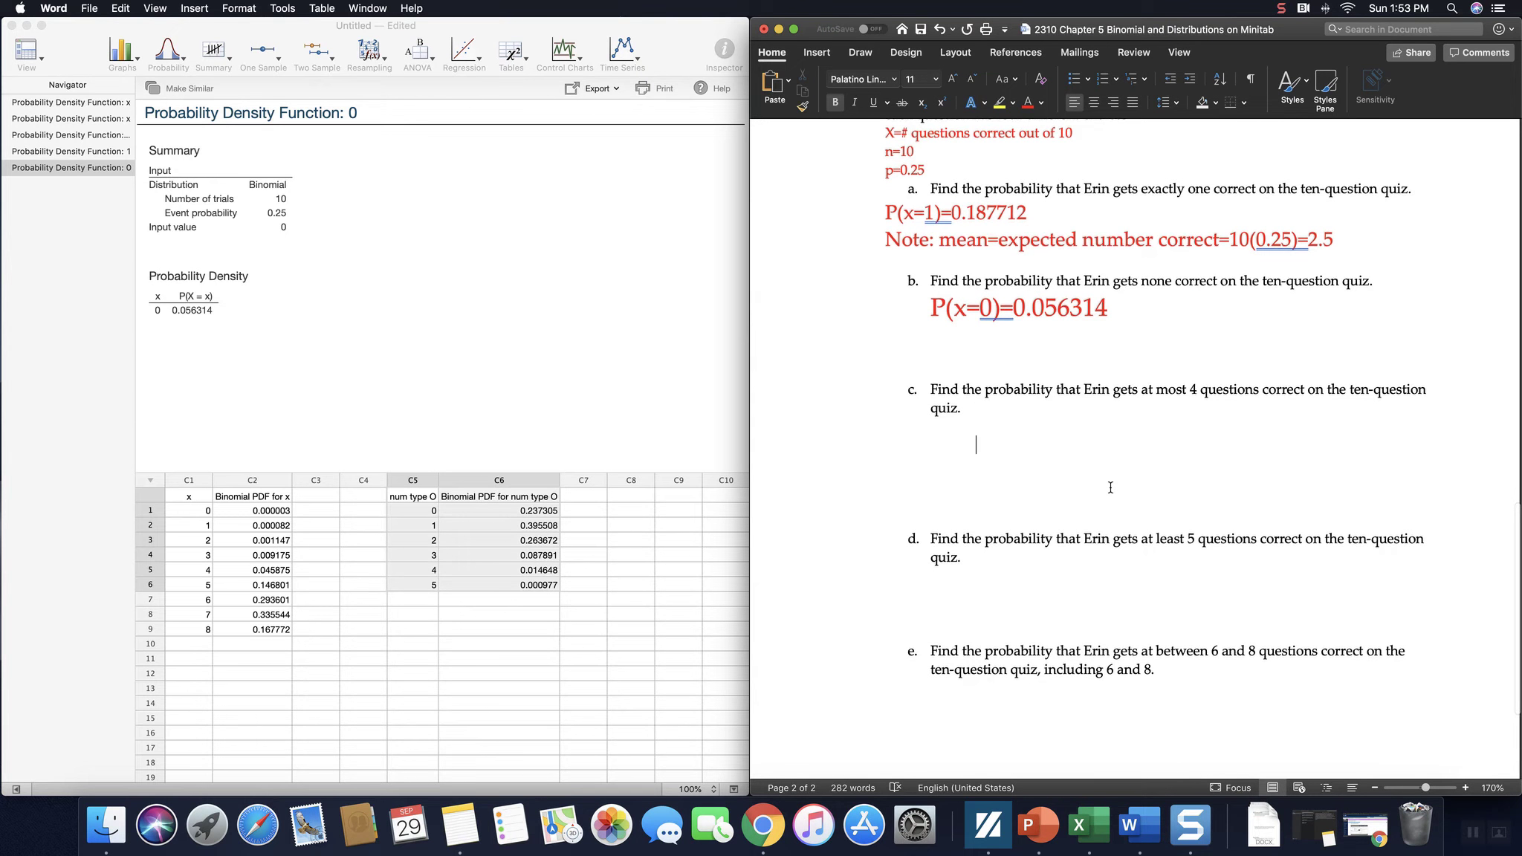
pyautogui.click(953, 79)
pyautogui.click(953, 79)
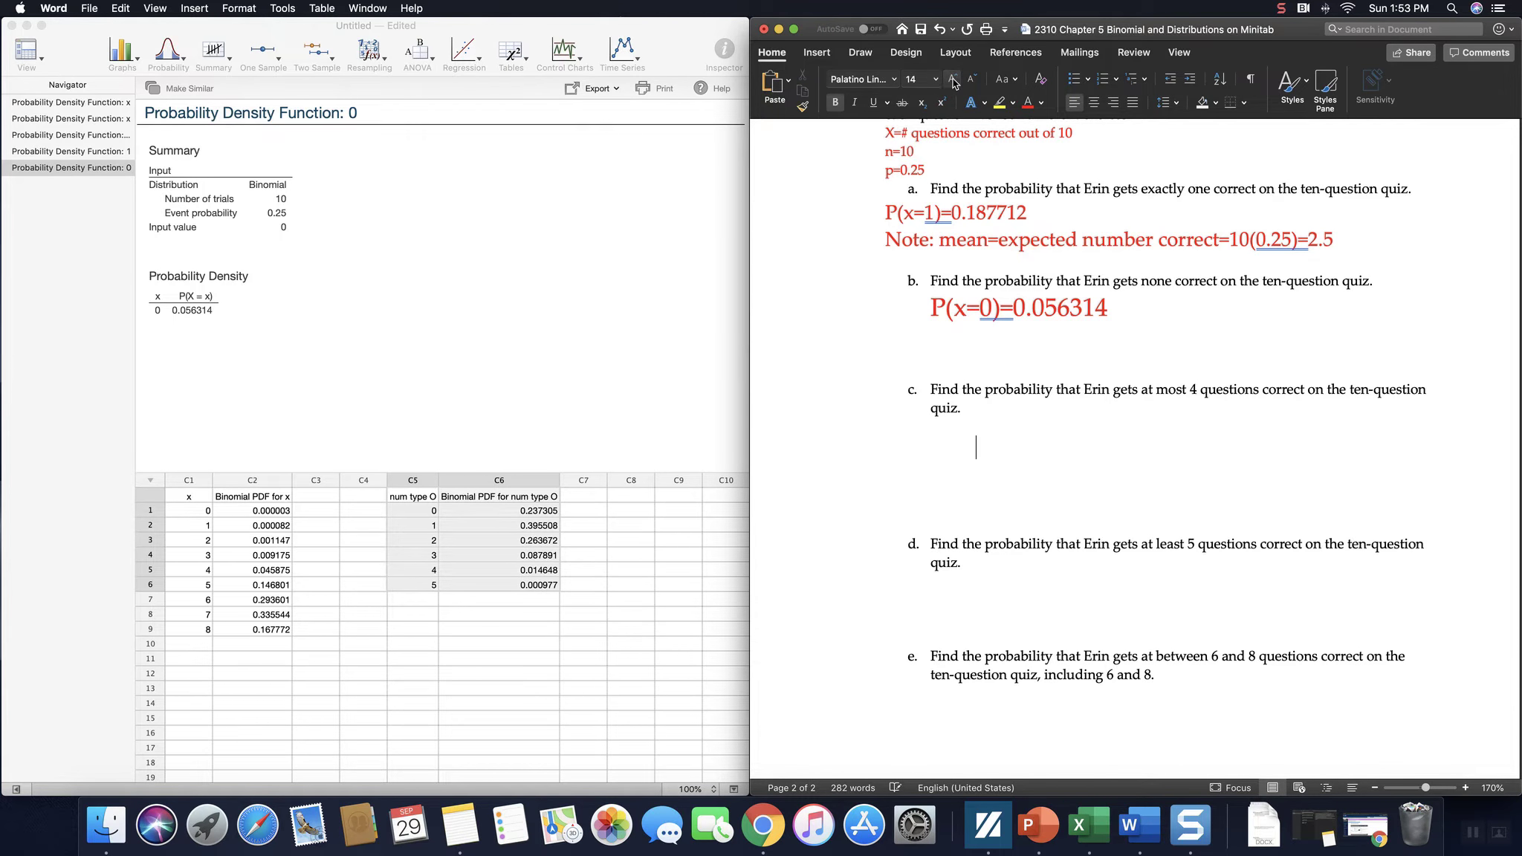
pyautogui.click(953, 79)
pyautogui.click(953, 79)
pyautogui.click(953, 79)
pyautogui.write('P(X')
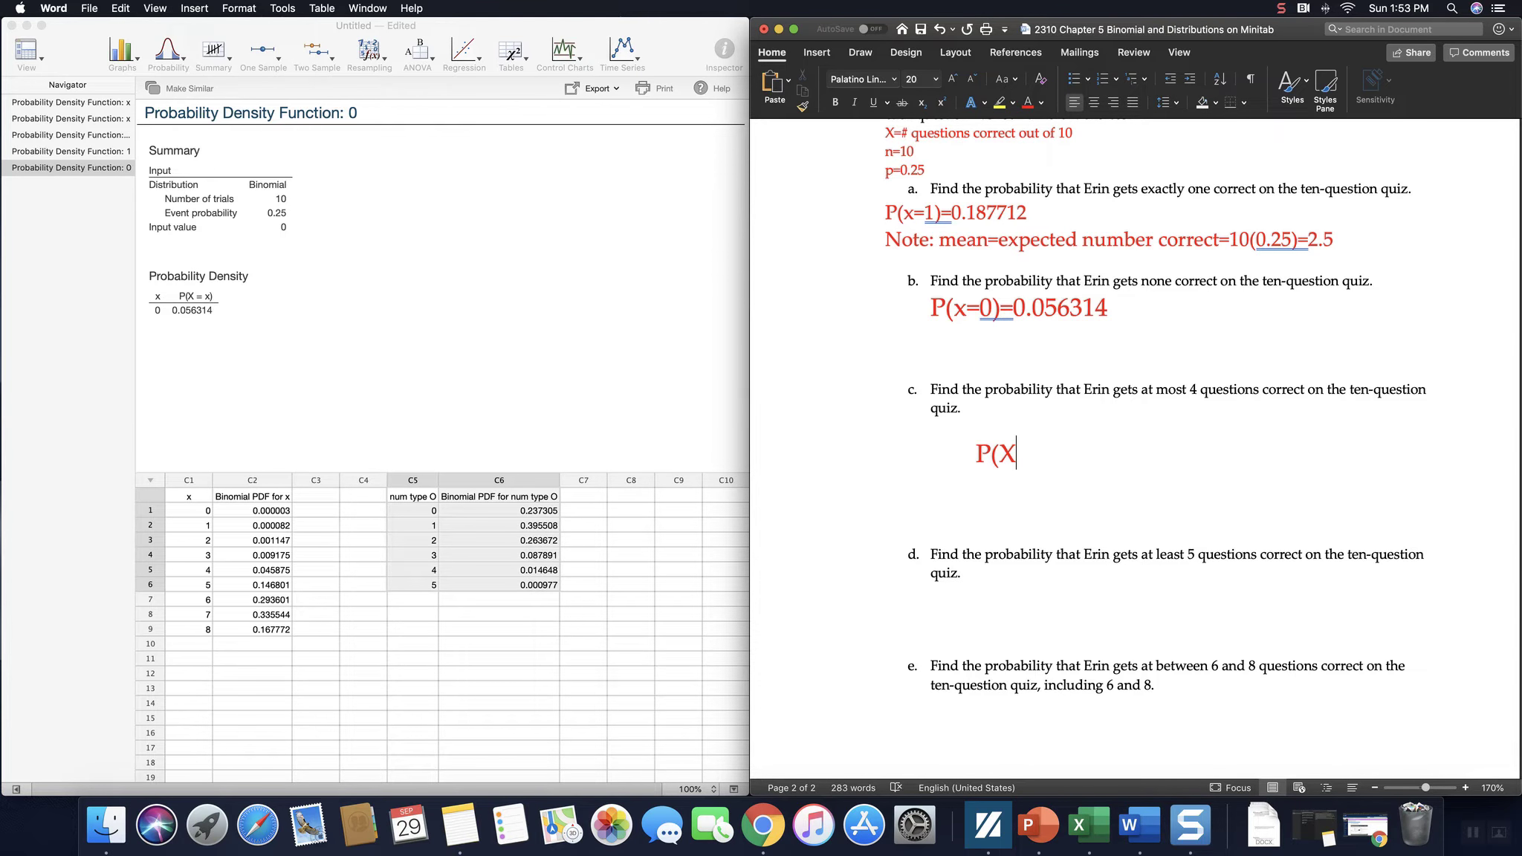
pyautogui.write(' 4)')
# - Insert a ≤ symbol before the 4 and append an equals sign so the part c line reads "P(X ≤ 4)="
pyautogui.press('Left')
pyautogui.press('Left')
pyautogui.press('Left')
pyautogui.click(814, 53)
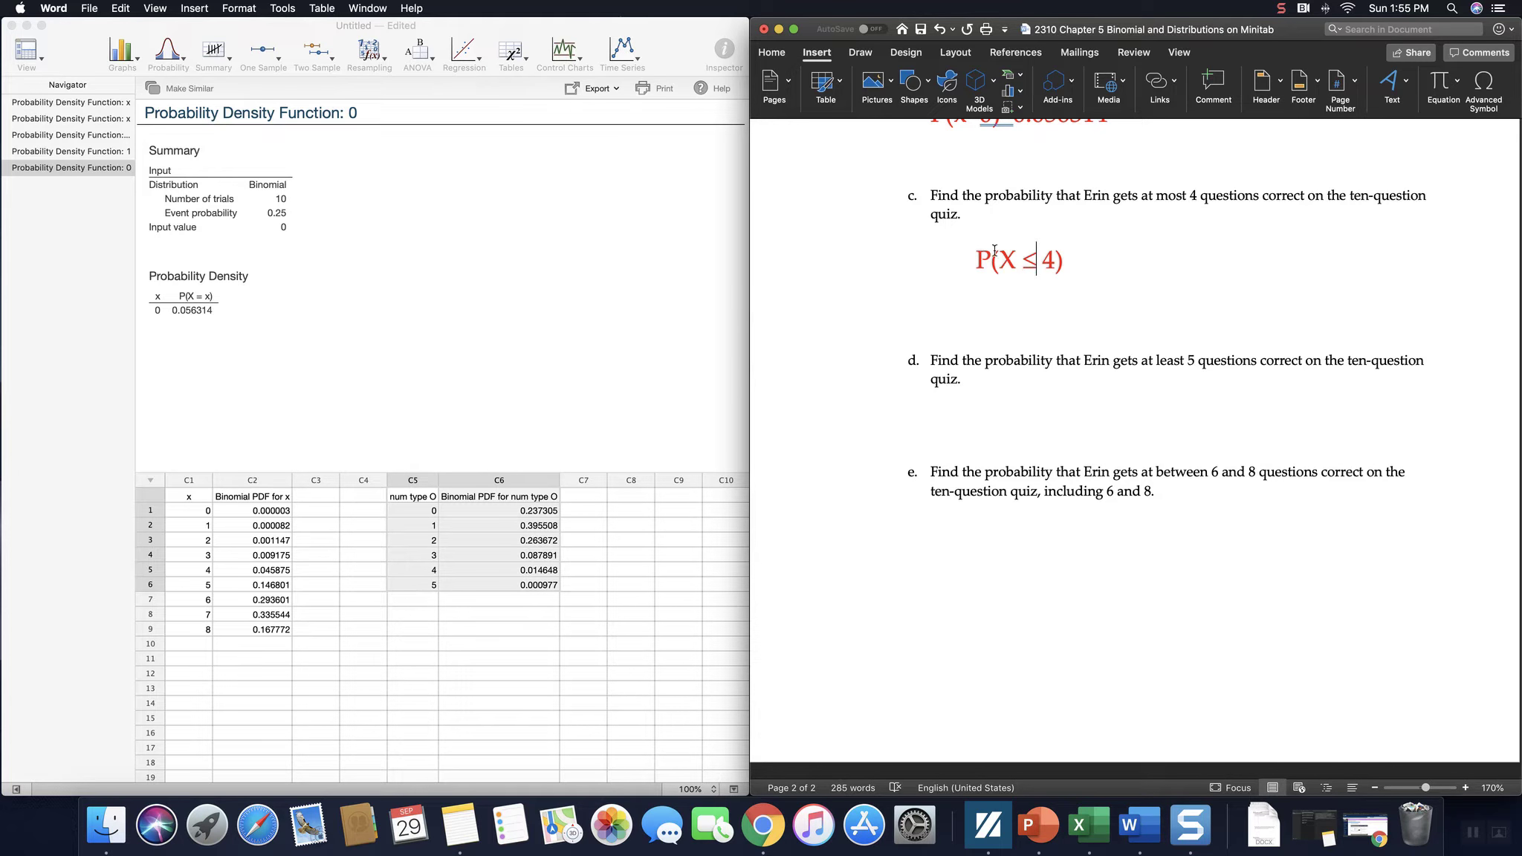
pyautogui.click(1036, 260)
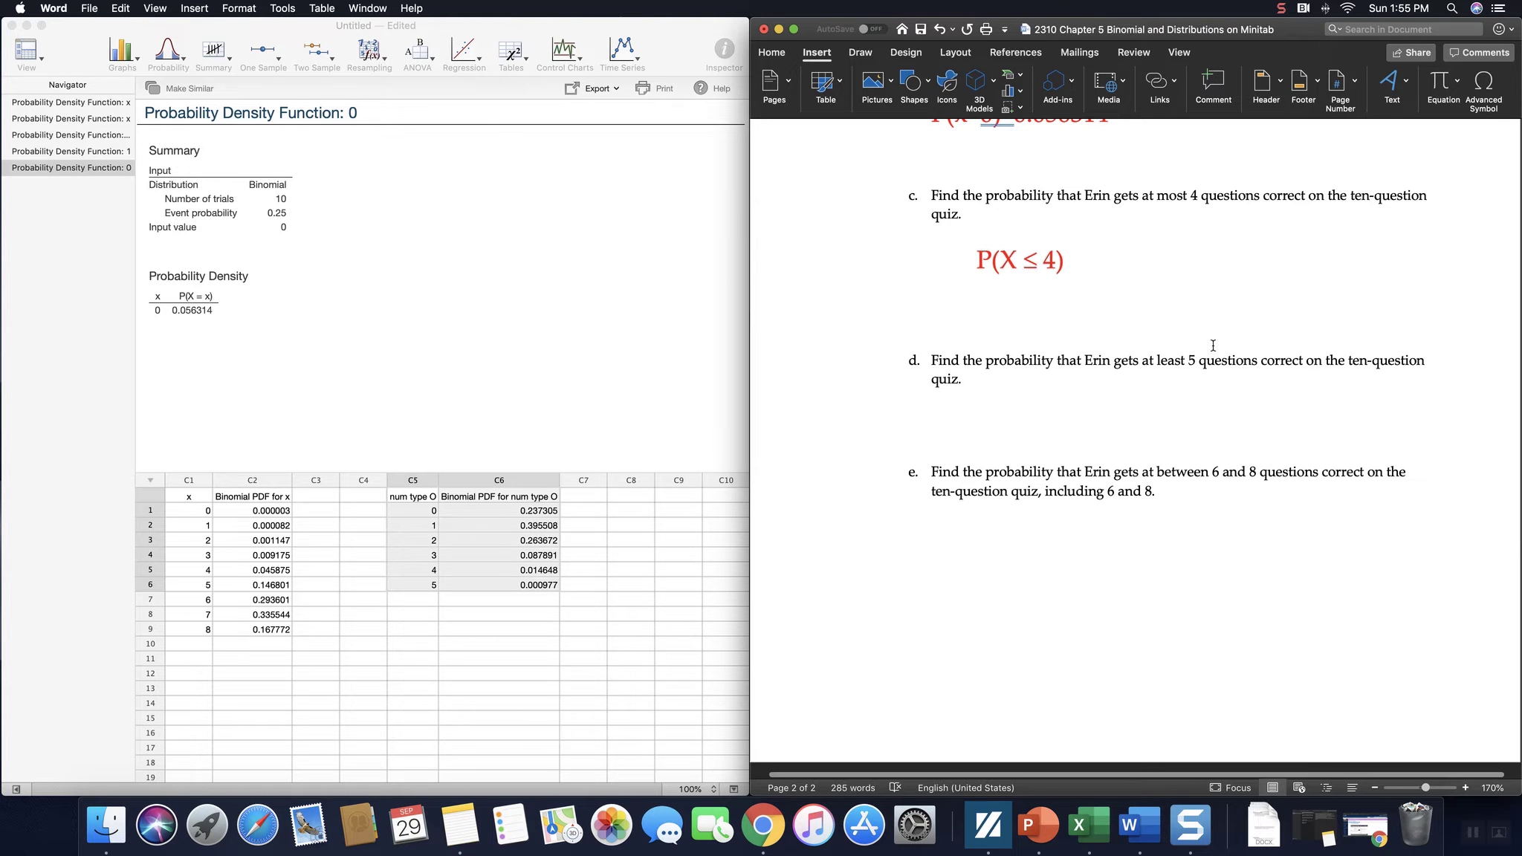
pyautogui.click(771, 52)
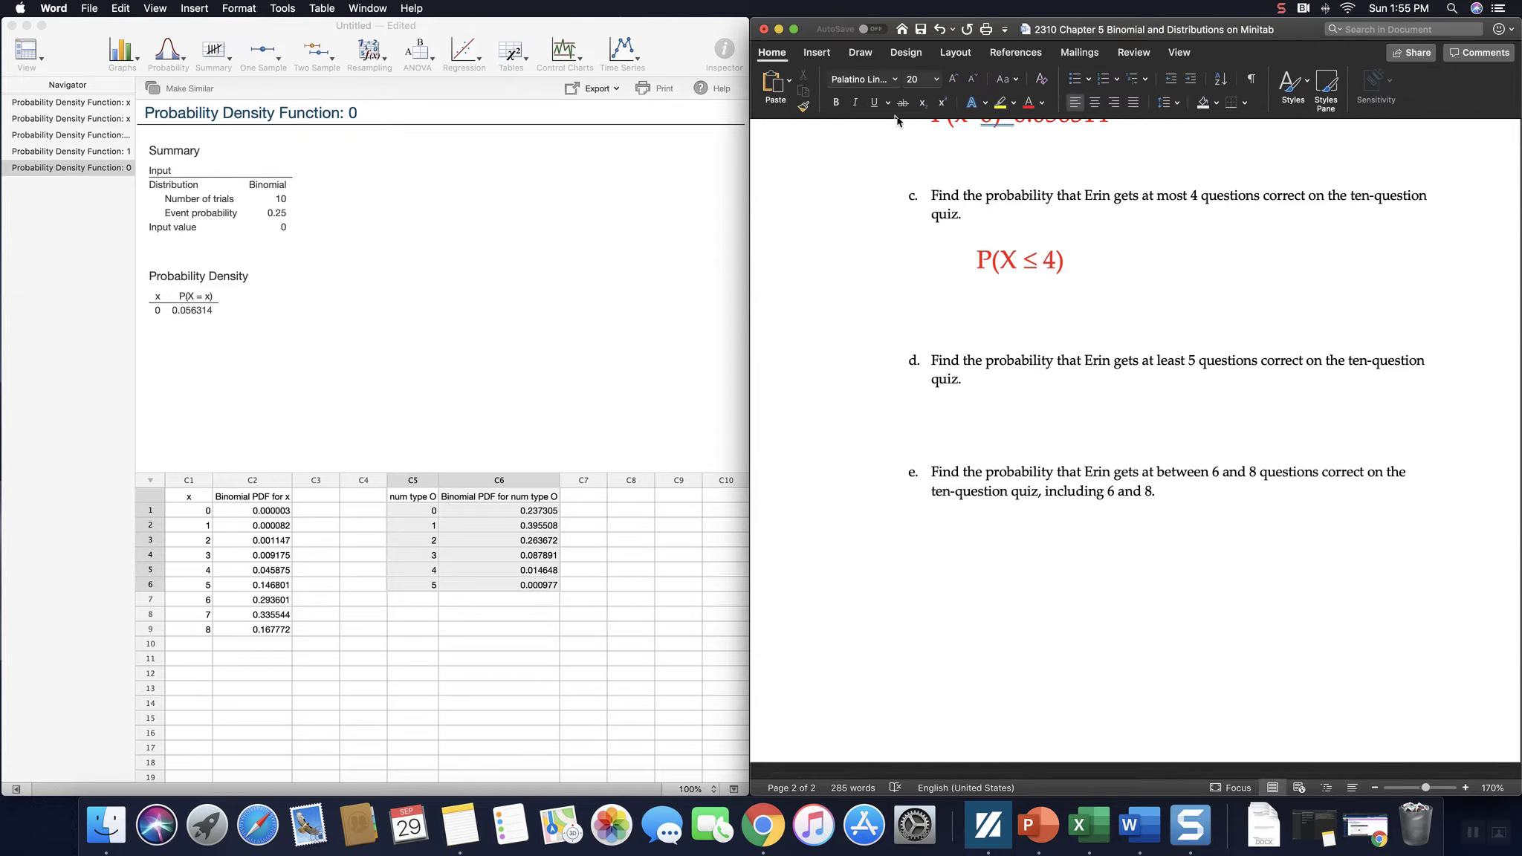
pyautogui.click(1066, 260)
pyautogui.write('=')
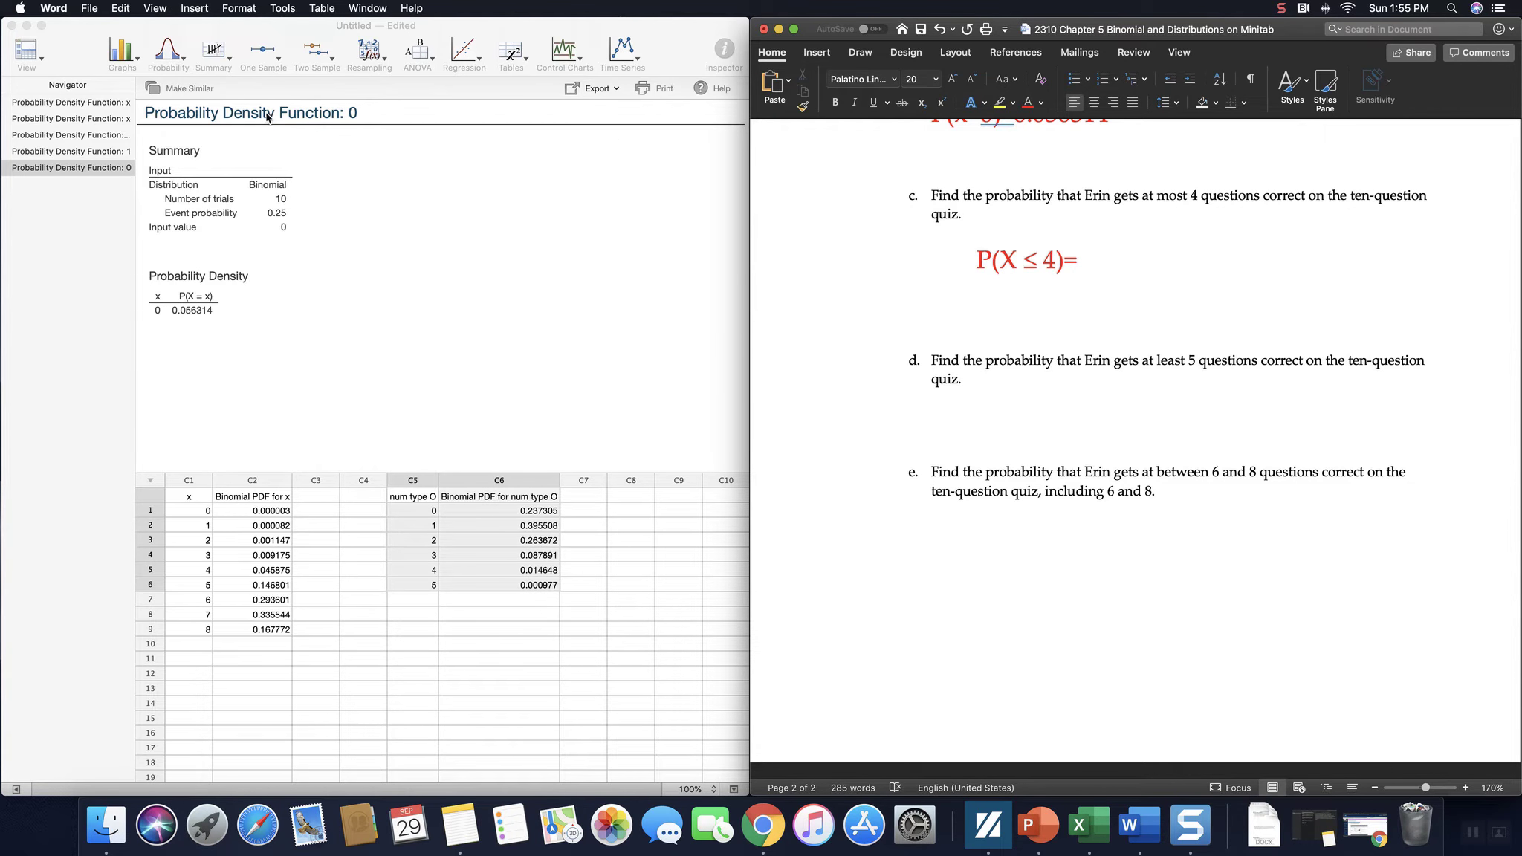
# - Switch to Minitab Express and compute the binomial cumulative distribution function for the value 4 with 10 trials and event probability 0.25
pyautogui.click(405, 147)
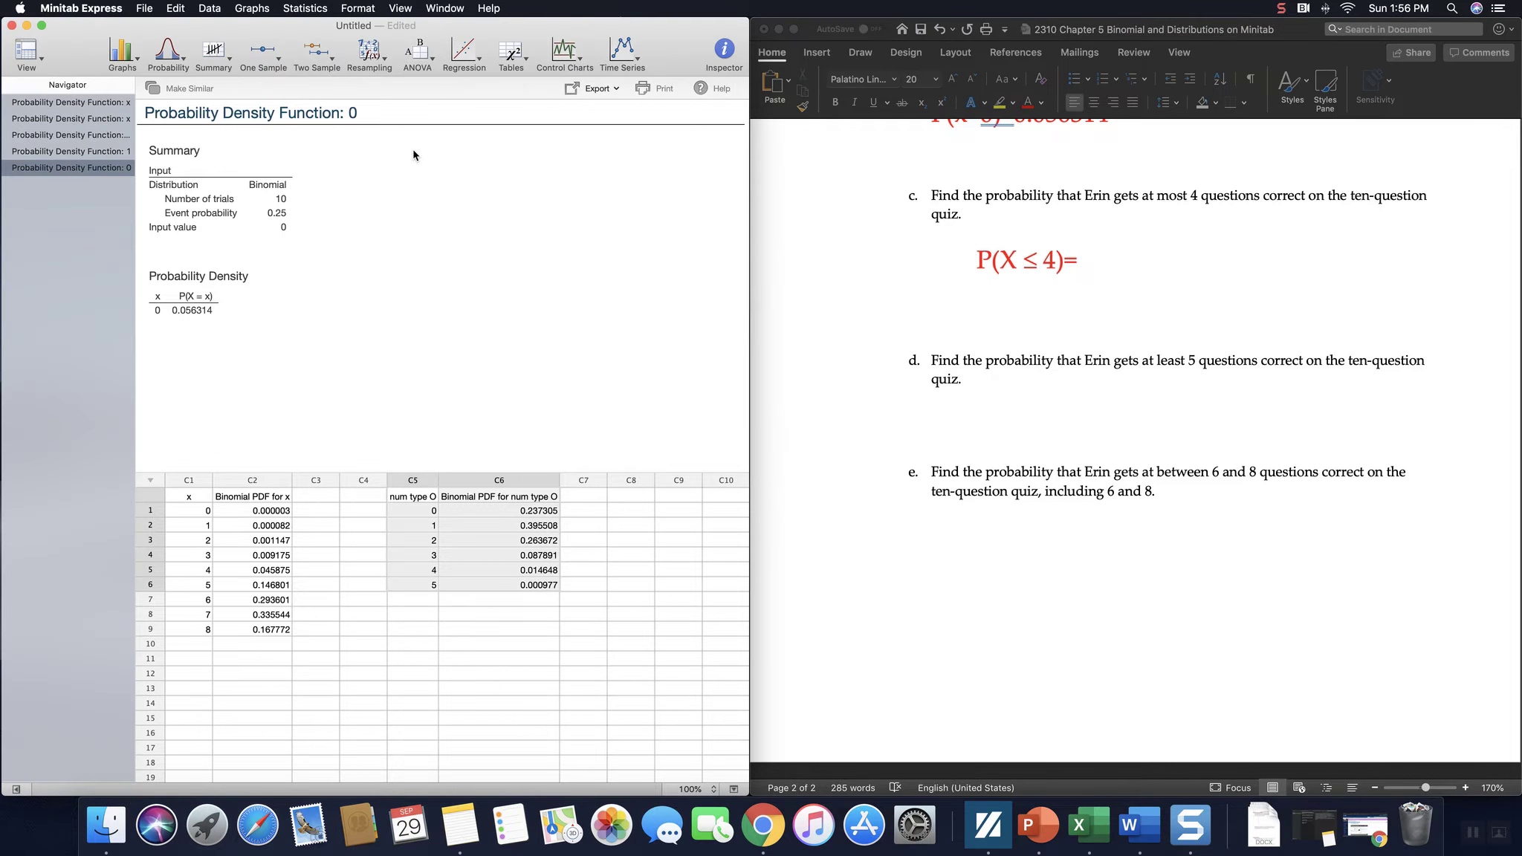
pyautogui.click(304, 10)
pyautogui.moveTo(318, 28)
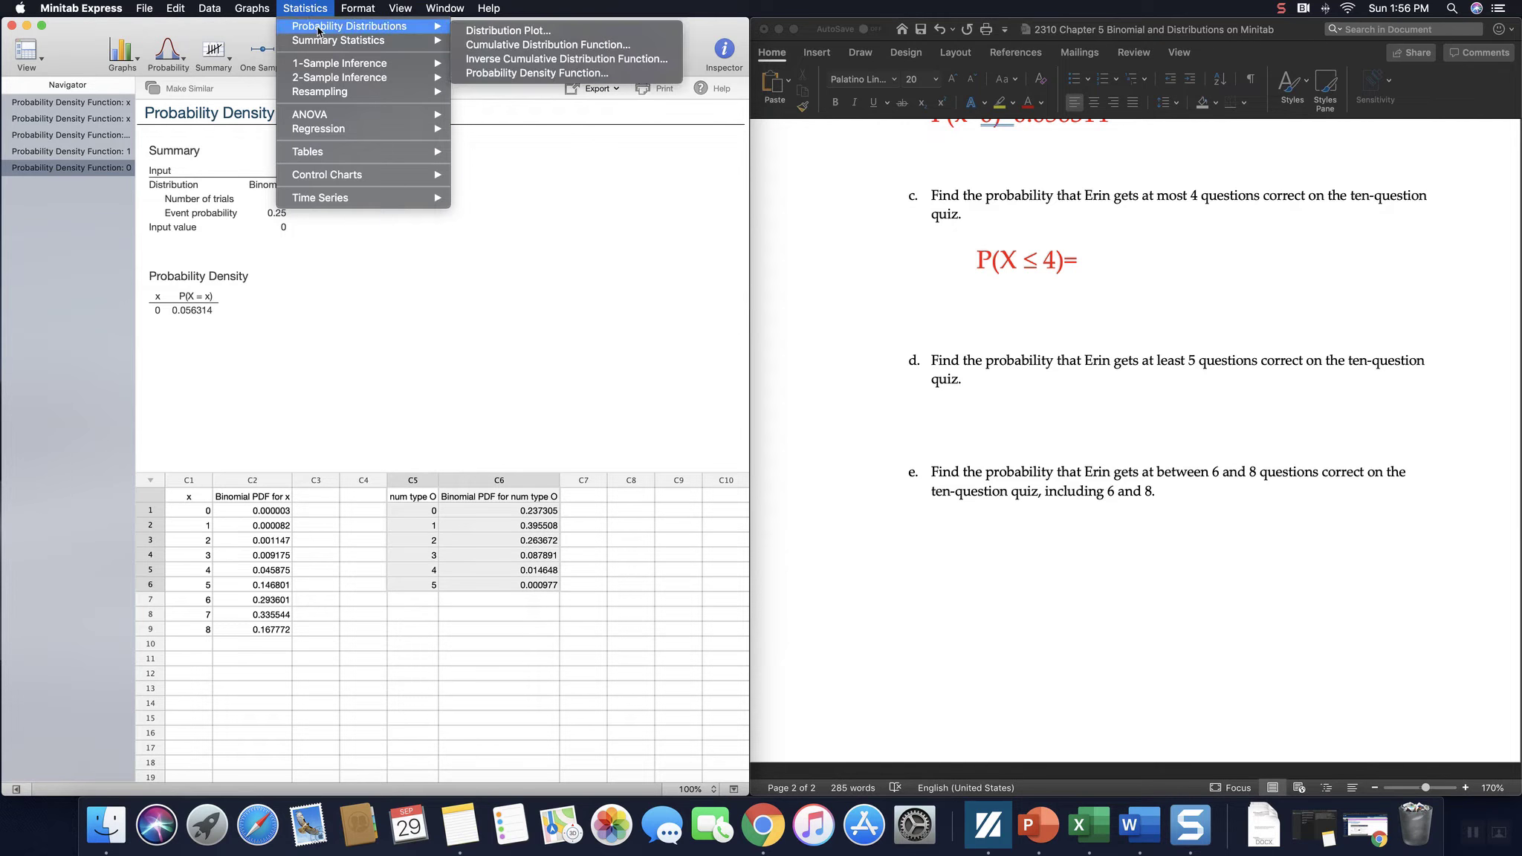
pyautogui.click(650, 48)
pyautogui.click(469, 152)
pyautogui.write('4')
pyautogui.click(407, 192)
pyautogui.click(371, 192)
pyautogui.click(468, 213)
pyautogui.write('10')
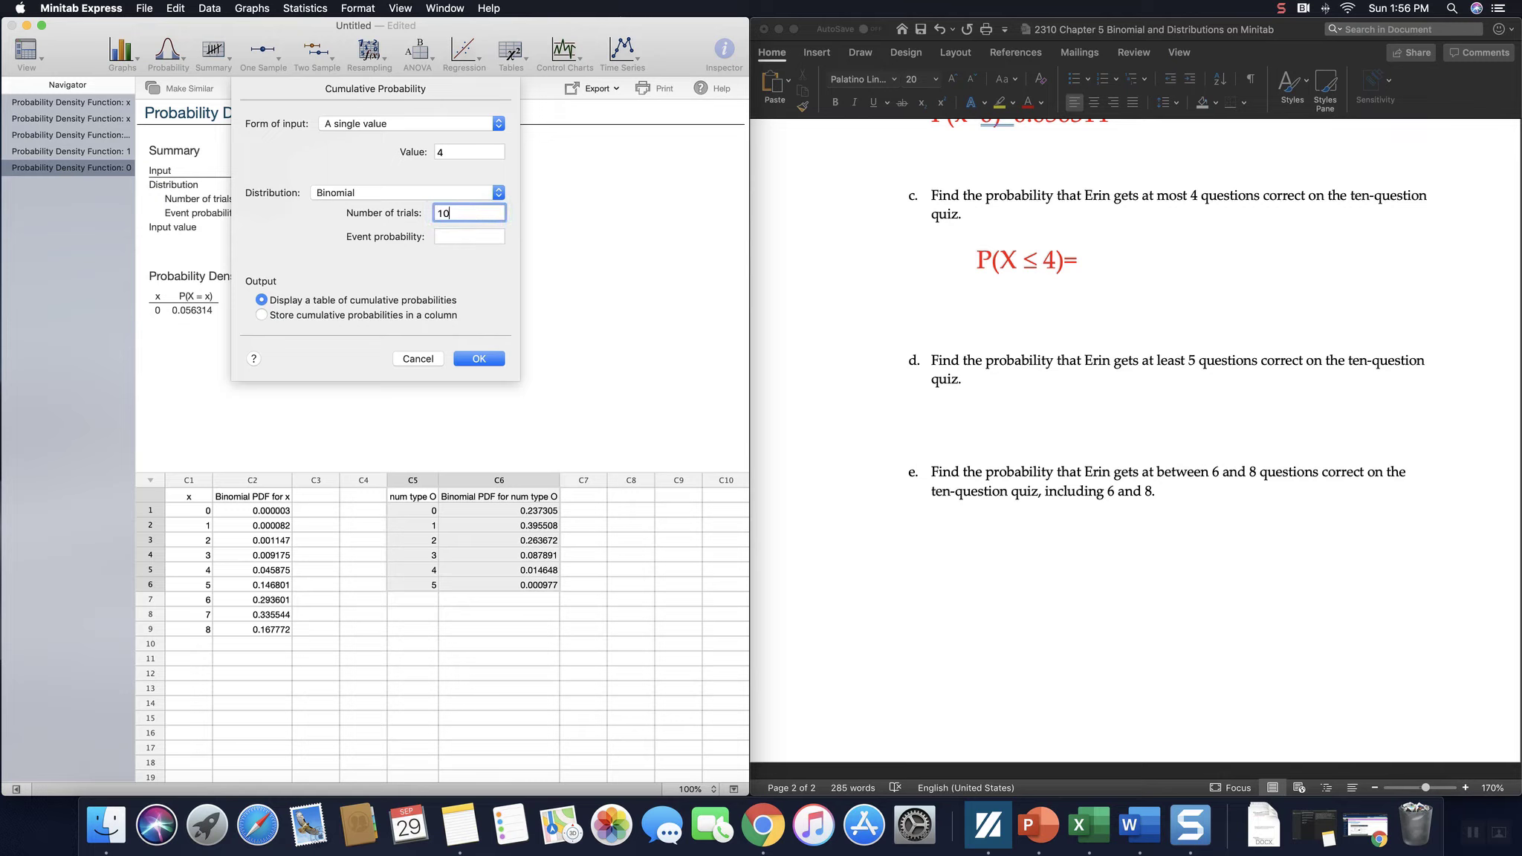
pyautogui.click(476, 236)
pyautogui.write('0.25')
pyautogui.click(460, 359)
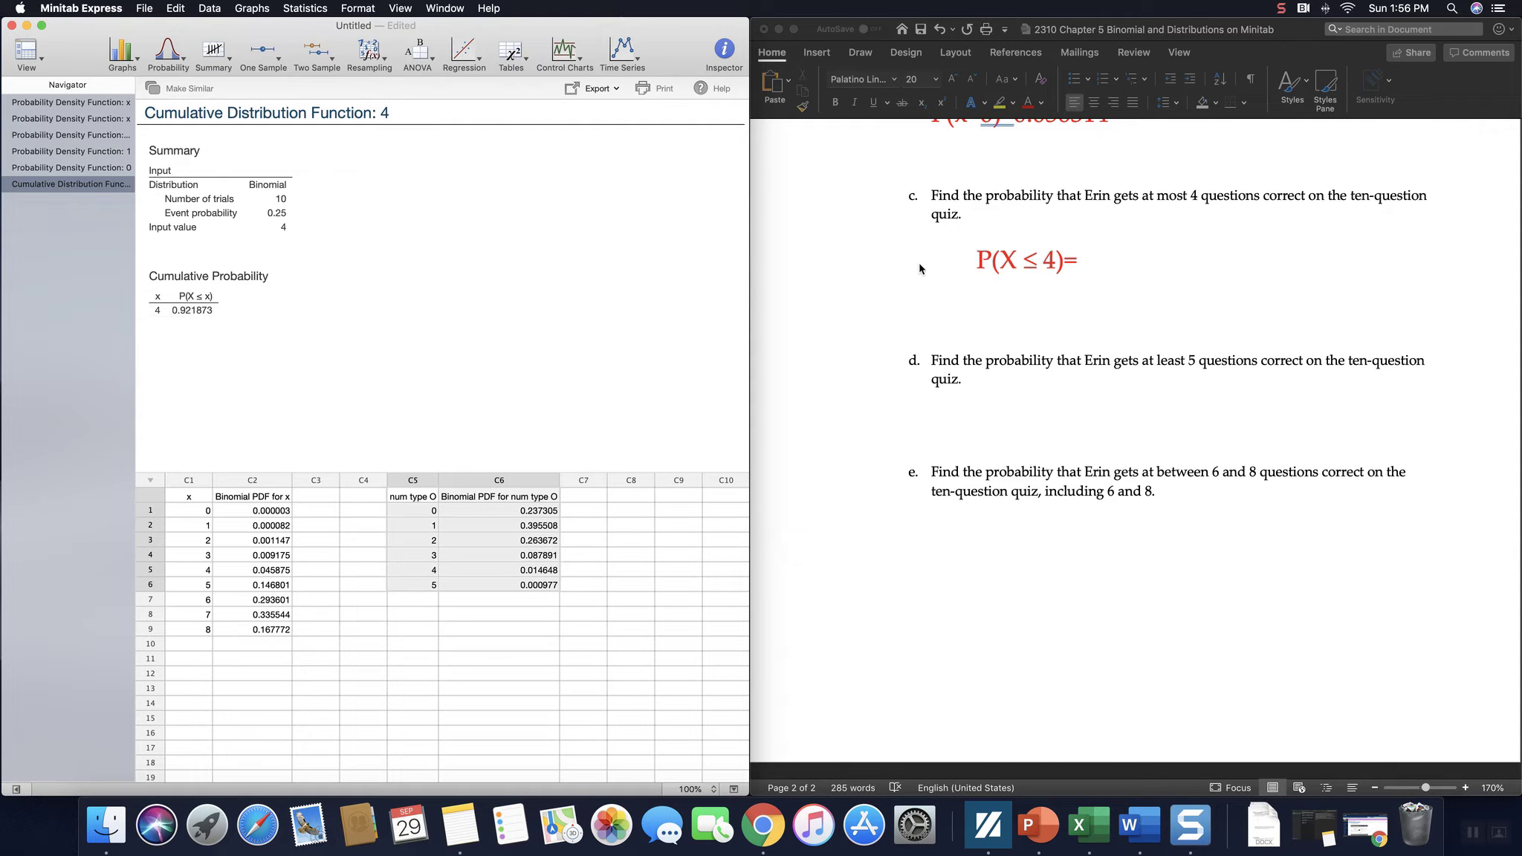
# - Complete the part c answer in Word as "P(X ≤ 4)=0.921873" and start a new line below it
pyautogui.click(1126, 273)
pyautogui.write('0')
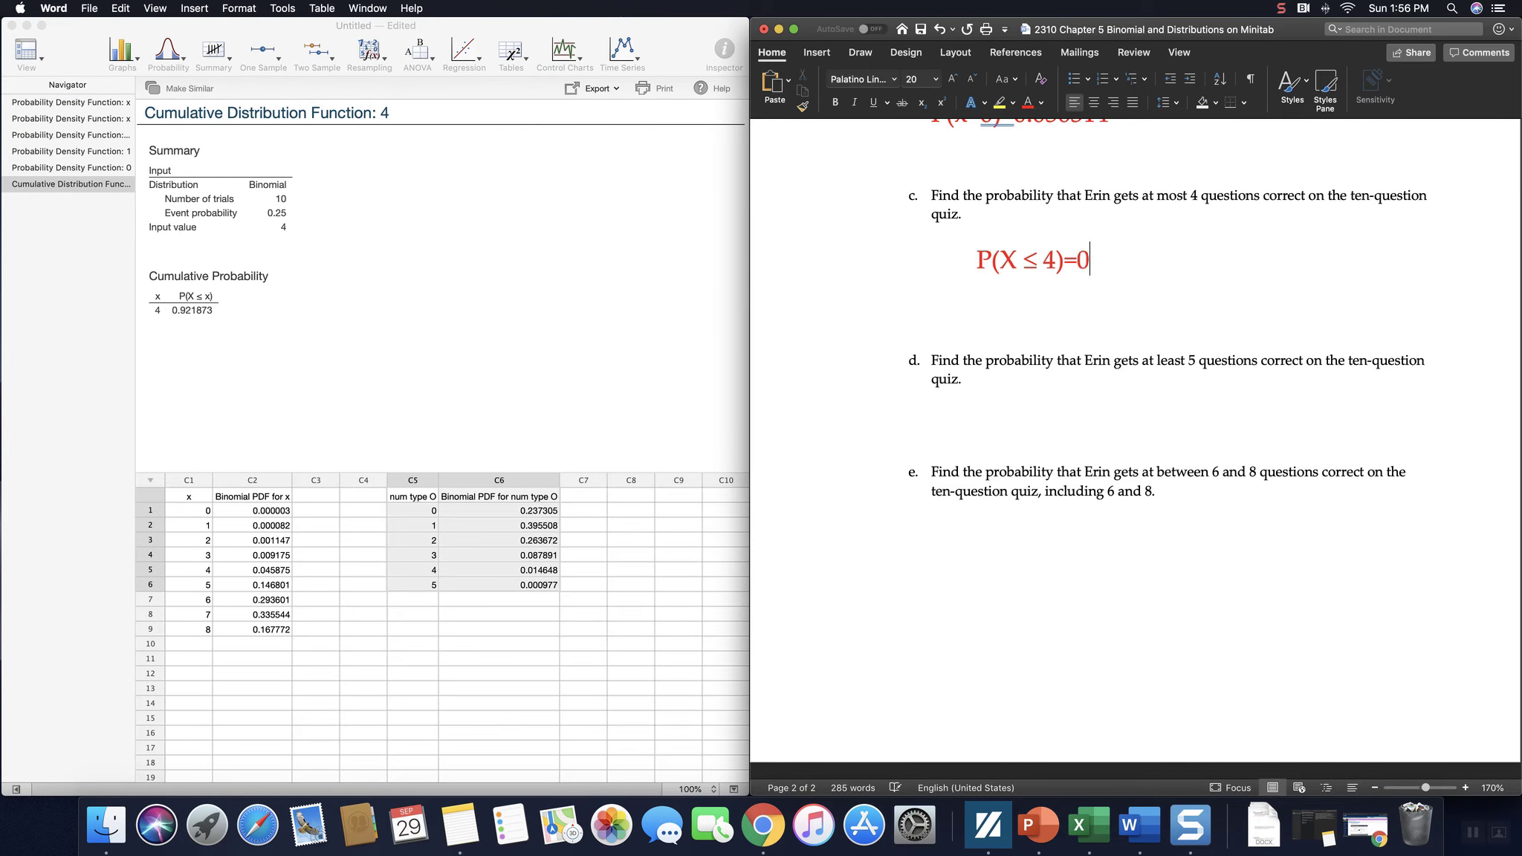
pyautogui.write('.921873')
pyautogui.press('Return')
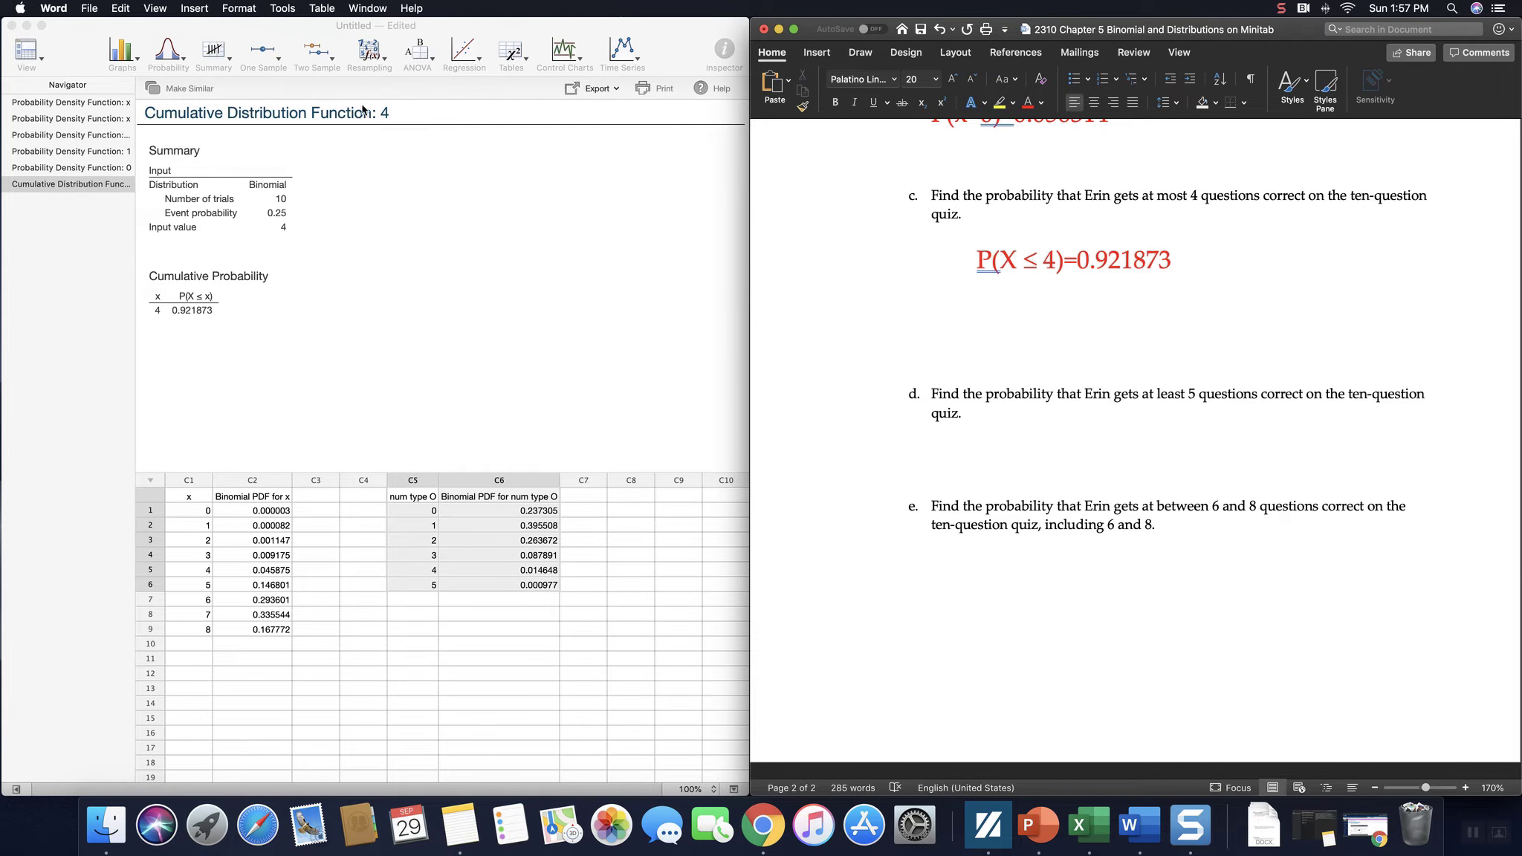
# - Switch to Minitab Express and open the choice of probability distribution functions
pyautogui.click(185, 63)
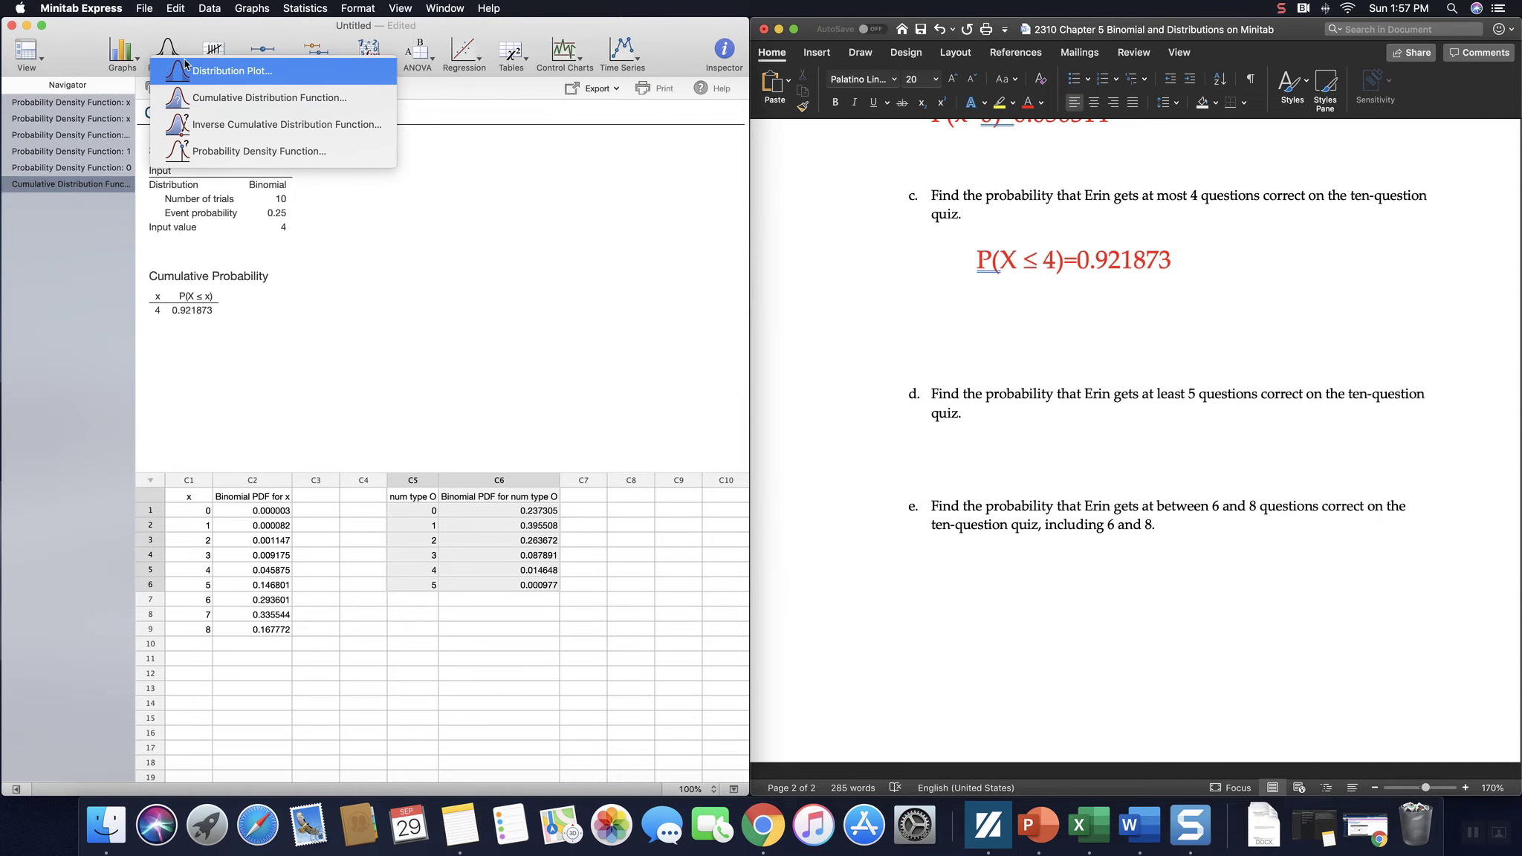